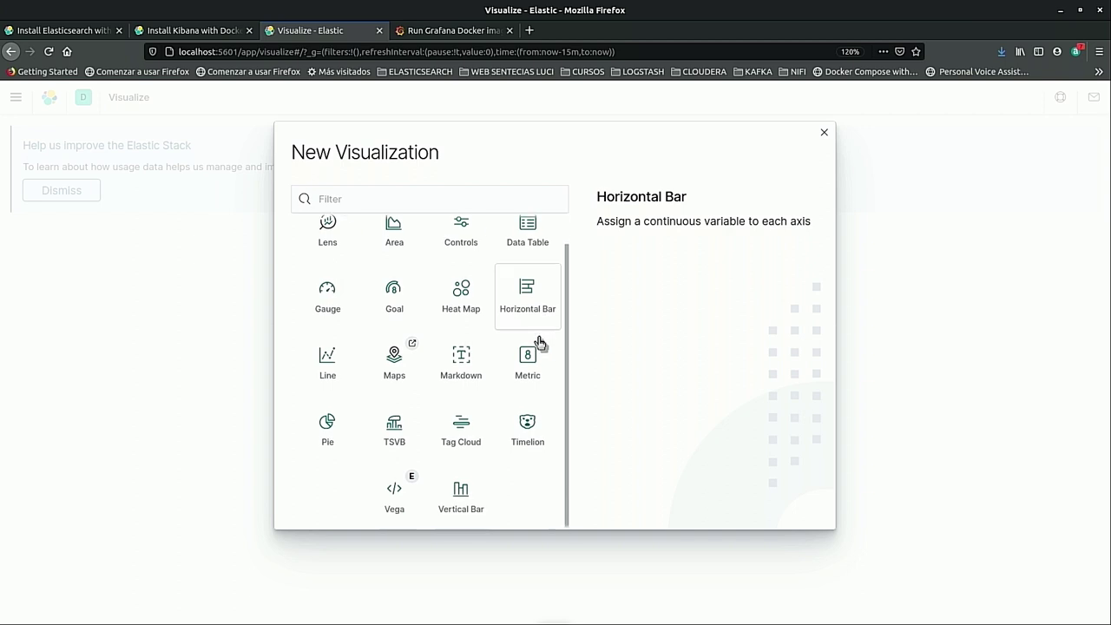
Scroll up on Kibana's Visualize page to reach the new visualization type list.
{"action": "scroll", "coordinate": [422, 404], "scroll_direction": "up", "scroll_amount": 1}
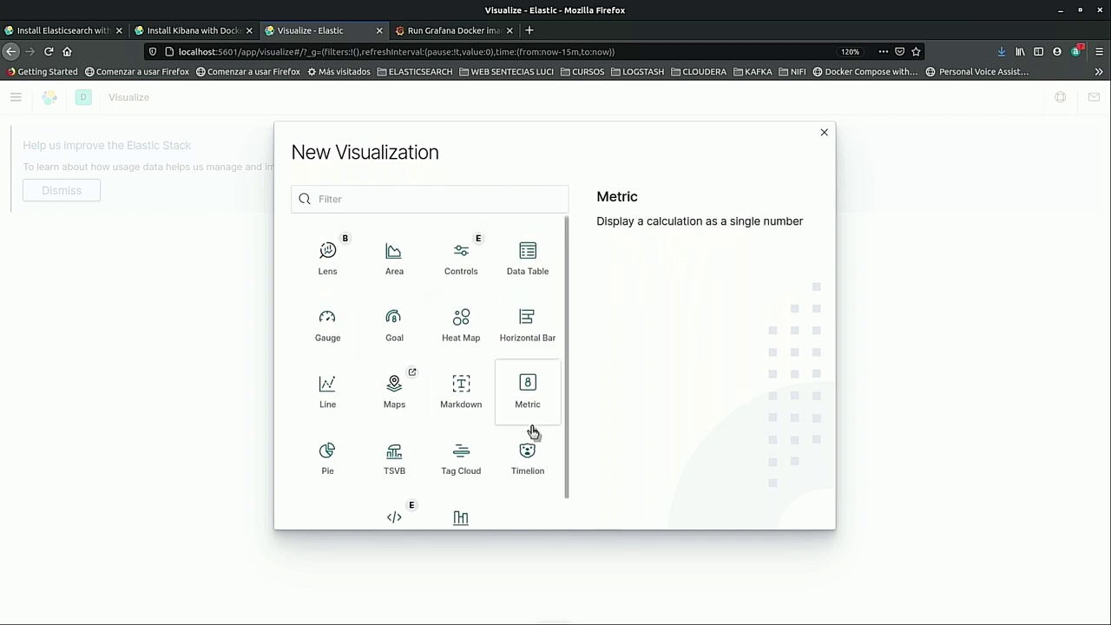
Start a Metric visualization on vehiculos_test and label its count 'Nº vehiculos'.
{"action": "left_click", "coordinate": [521, 399]}
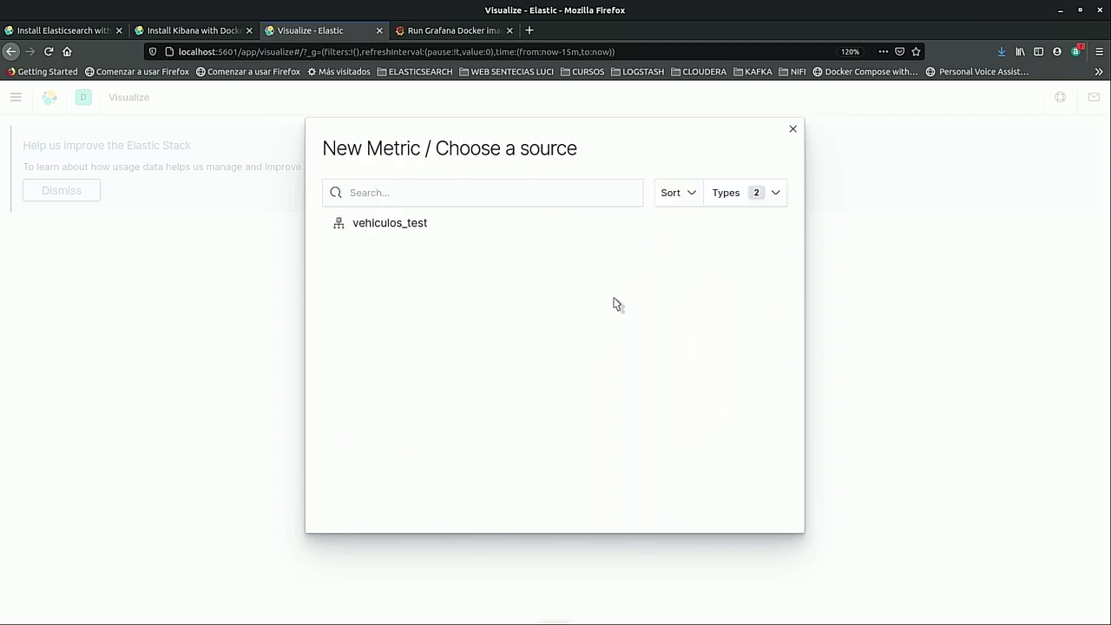
{"action": "left_click", "coordinate": [371, 228]}
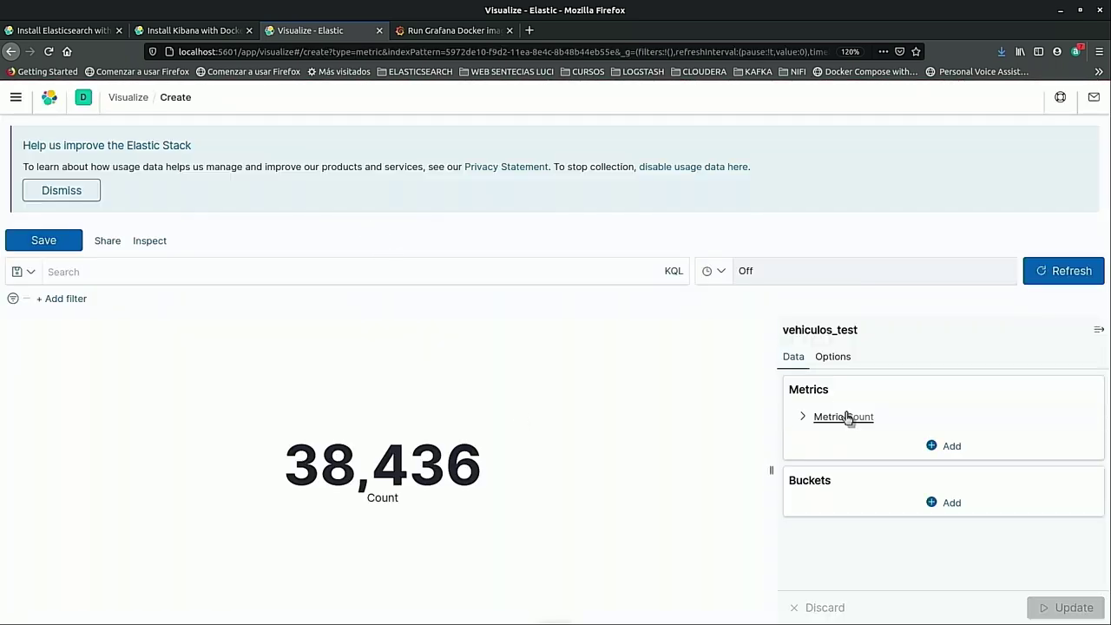
{"action": "left_click", "coordinate": [810, 416]}
{"action": "left_click", "coordinate": [836, 508]}
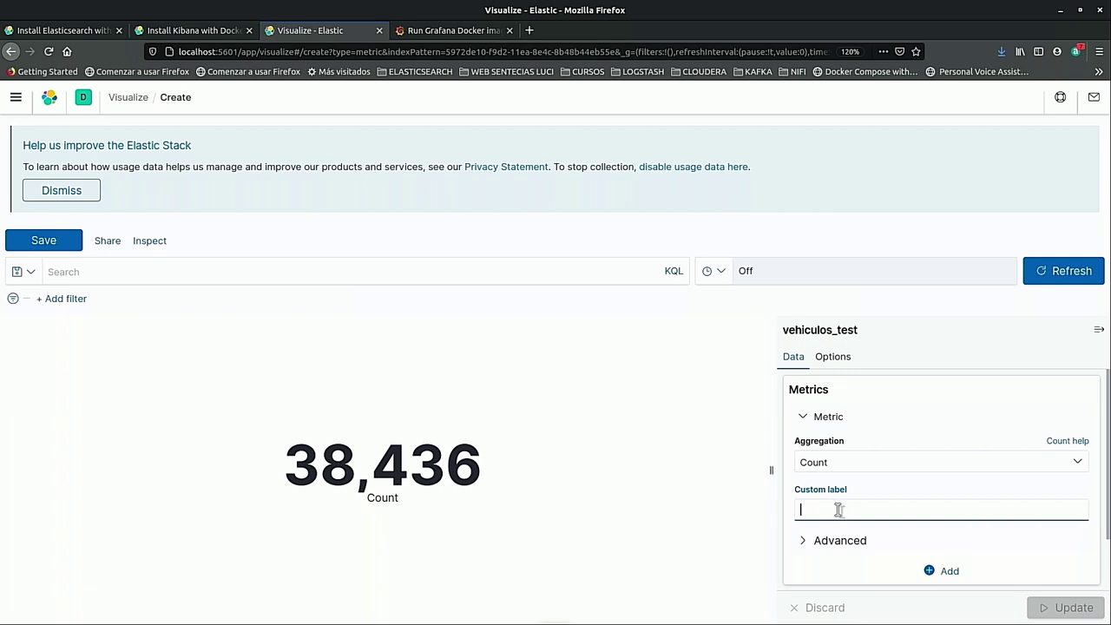
{"action": "type", "text": "n"}
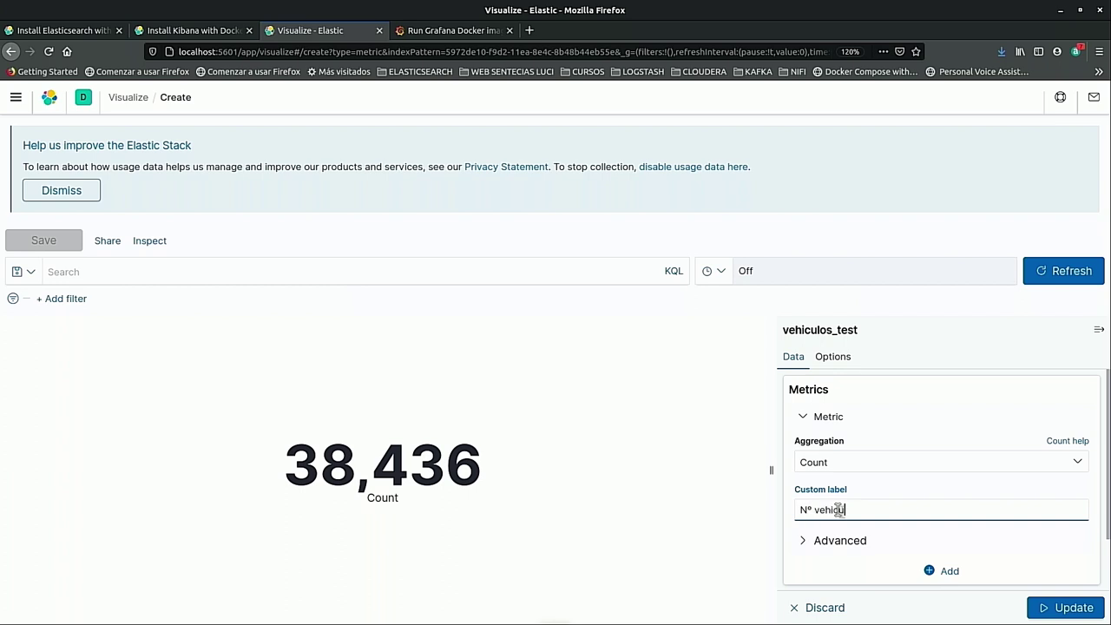
Apply the 'Nº vehiculos' label to the metric and collapse the count settings.
{"action": "left_click", "coordinate": [1072, 610]}
{"action": "scroll", "coordinate": [912, 460], "scroll_direction": "down", "scroll_amount": 1}
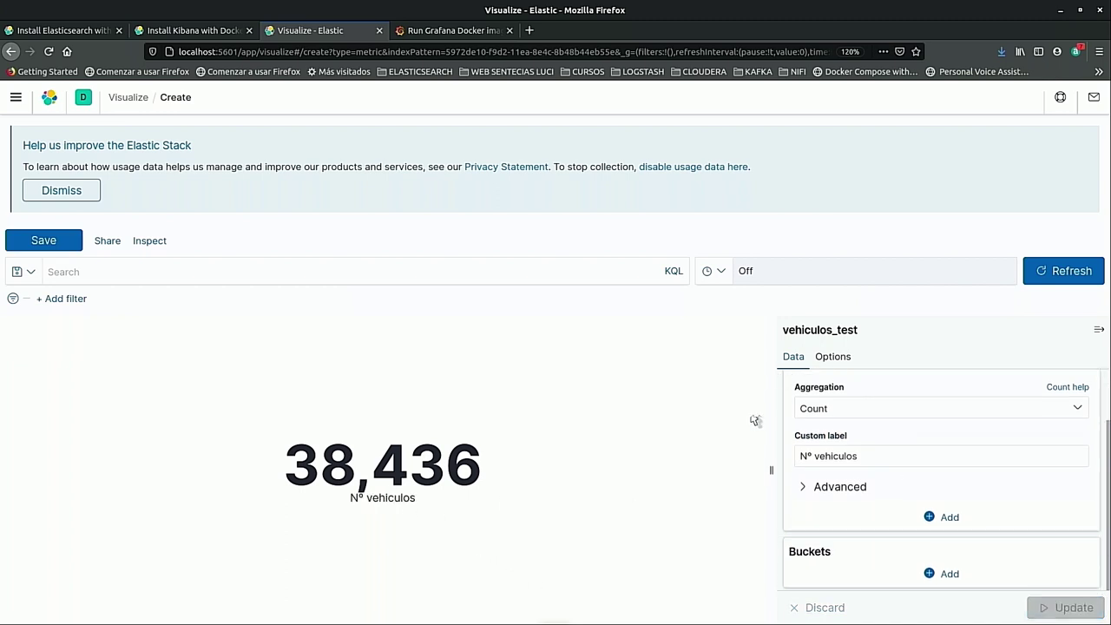
{"action": "scroll", "coordinate": [1076, 449], "scroll_direction": "up", "scroll_amount": 1}
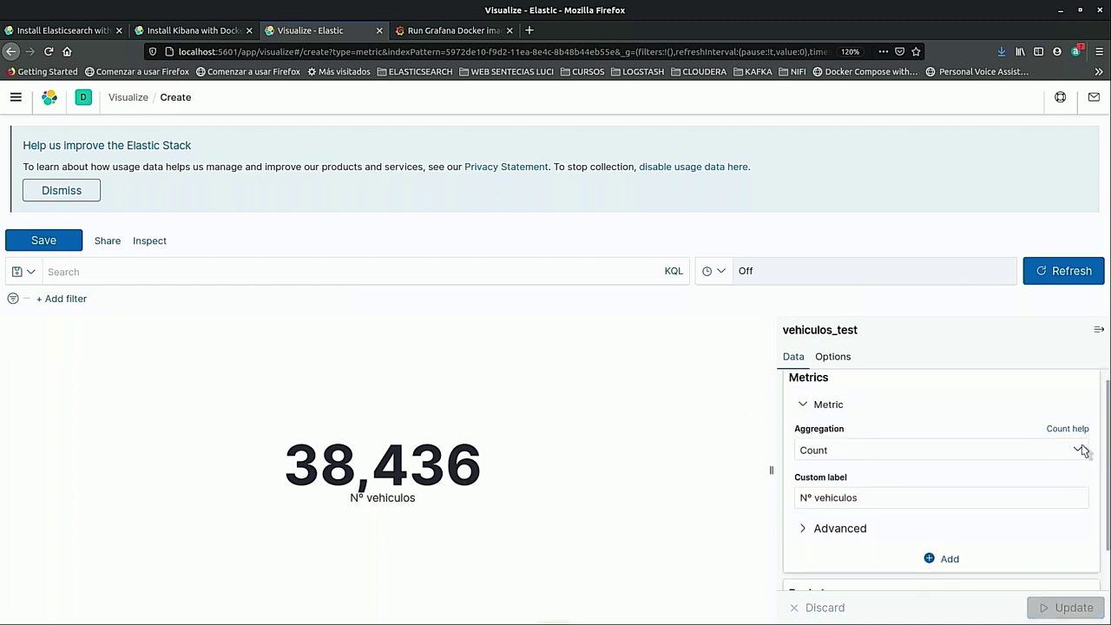
{"action": "left_click", "coordinate": [801, 417]}
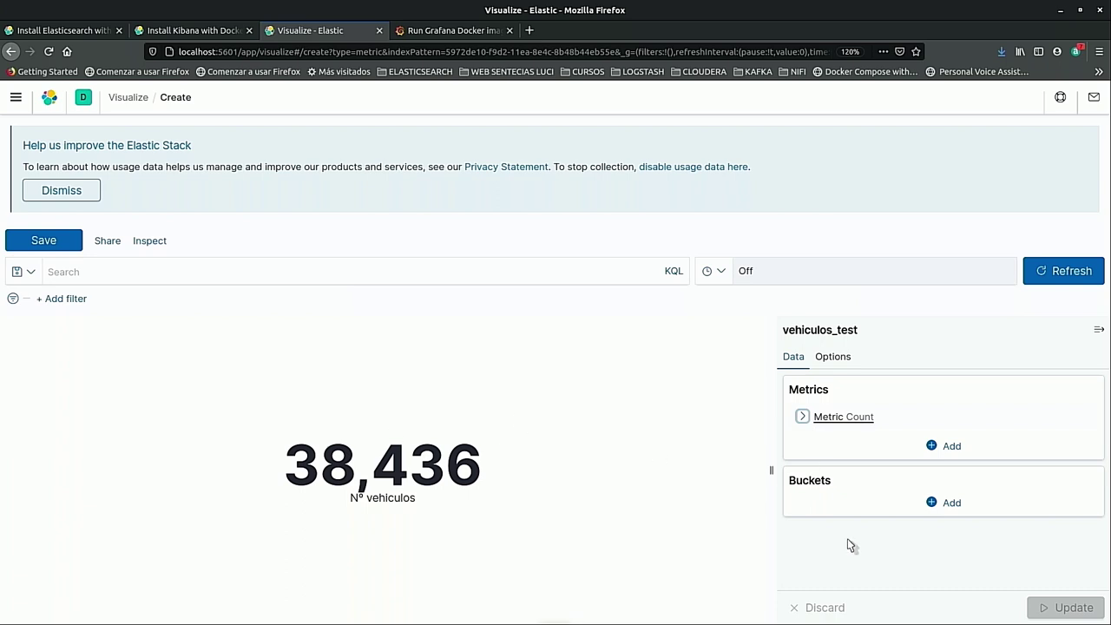
Add a Split group bucket with Terms on FABRICANTE.keyword, size 15, and update.
{"action": "left_click", "coordinate": [952, 503]}
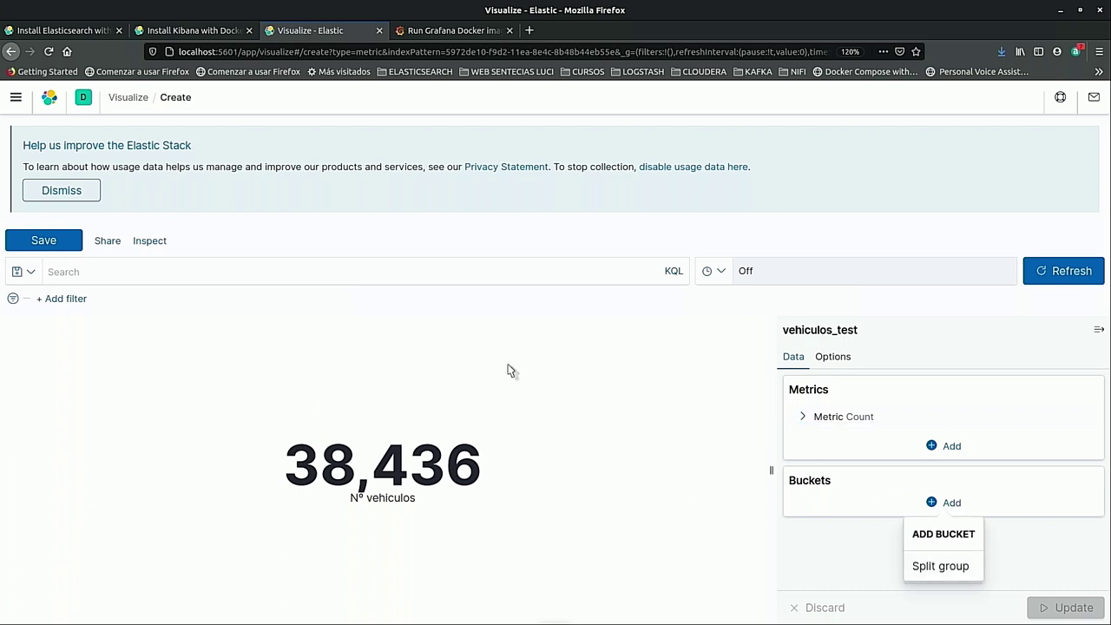
{"action": "left_click", "coordinate": [953, 569]}
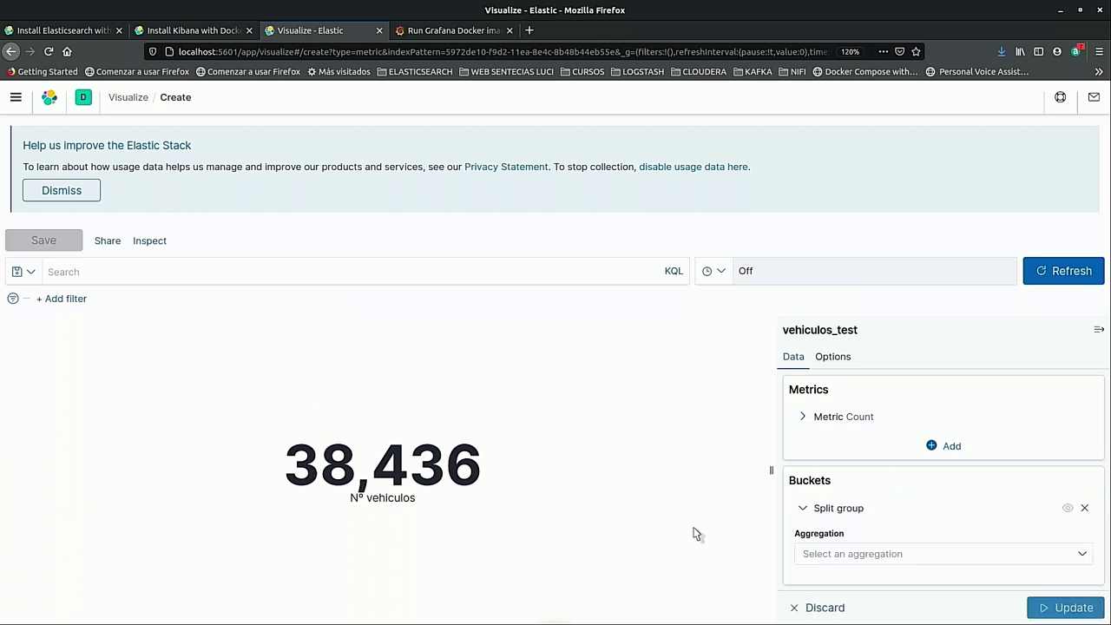
{"action": "left_click", "coordinate": [874, 560]}
{"action": "scroll", "coordinate": [878, 525], "scroll_direction": "down", "scroll_amount": 1}
{"action": "left_click", "coordinate": [873, 534]}
{"action": "scroll", "coordinate": [870, 547], "scroll_direction": "down", "scroll_amount": 3}
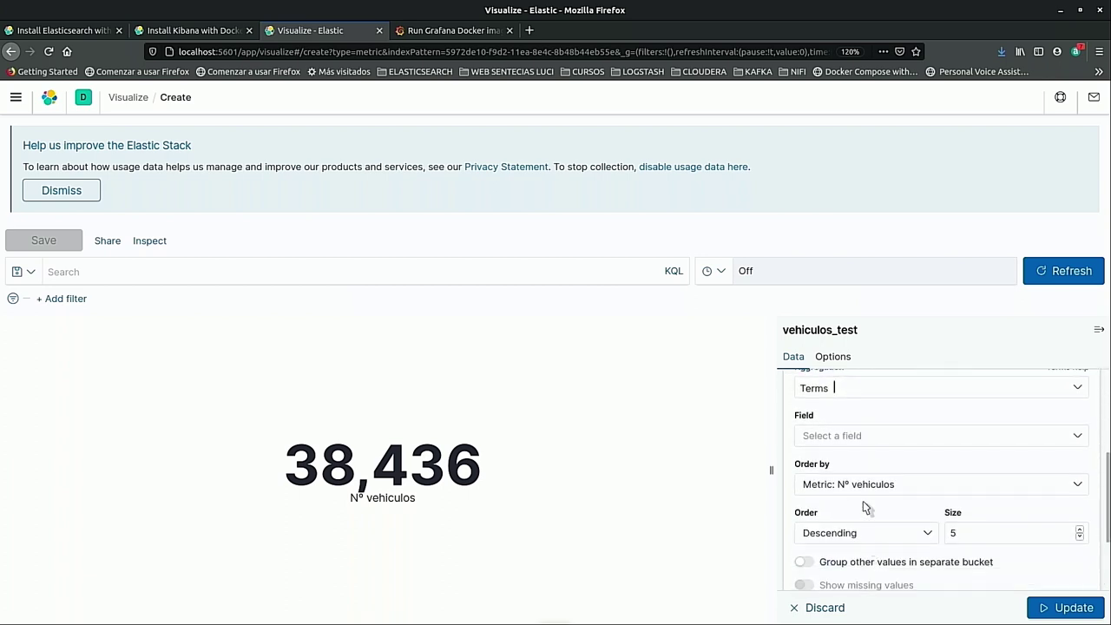
{"action": "left_click", "coordinate": [851, 438]}
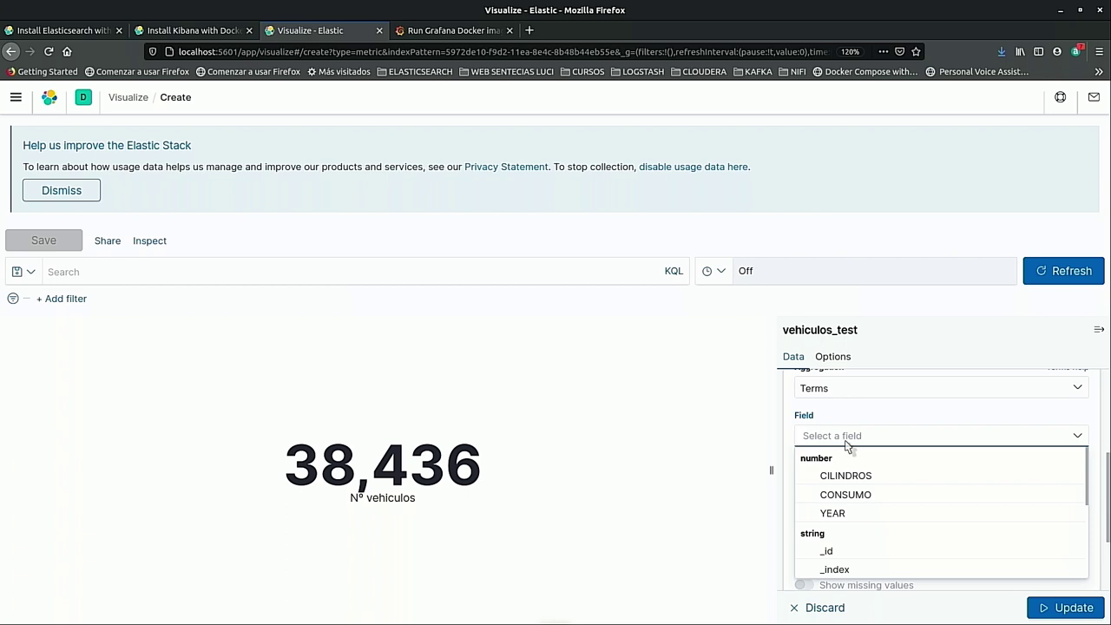
{"action": "type", "text": "fabrc"}
{"action": "key", "text": "BackSpace"}
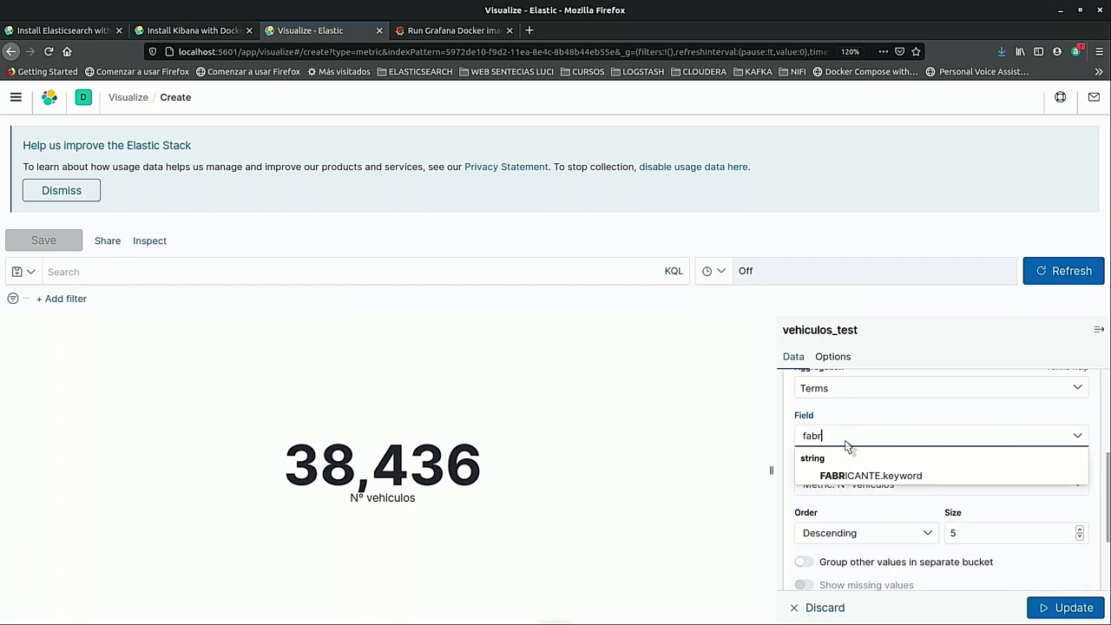
{"action": "left_click", "coordinate": [851, 476]}
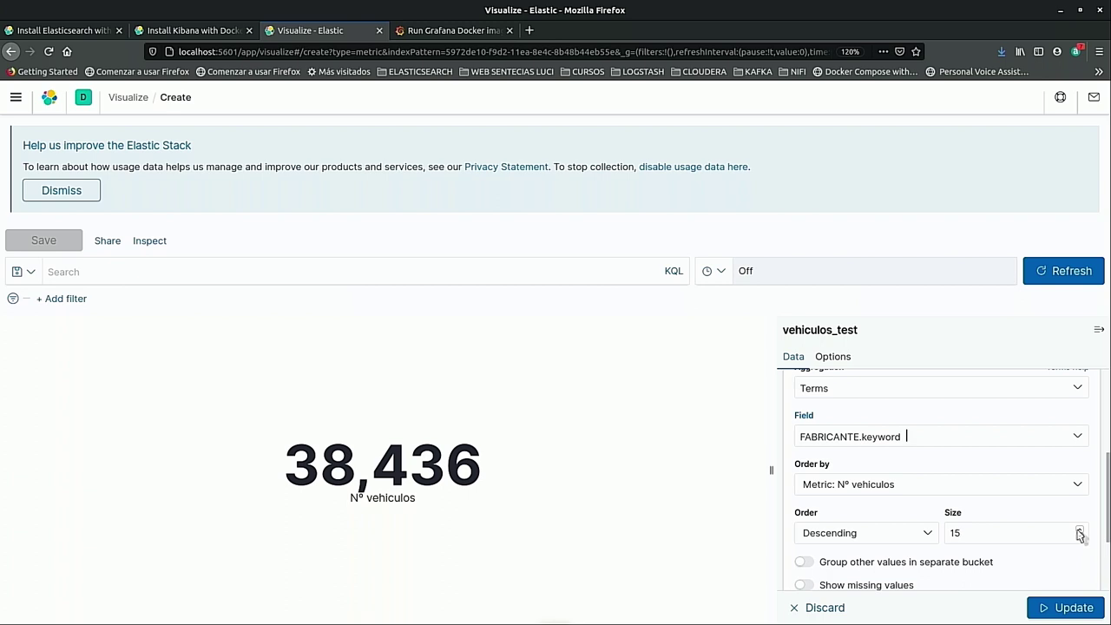
{"action": "left_click", "coordinate": [1065, 607]}
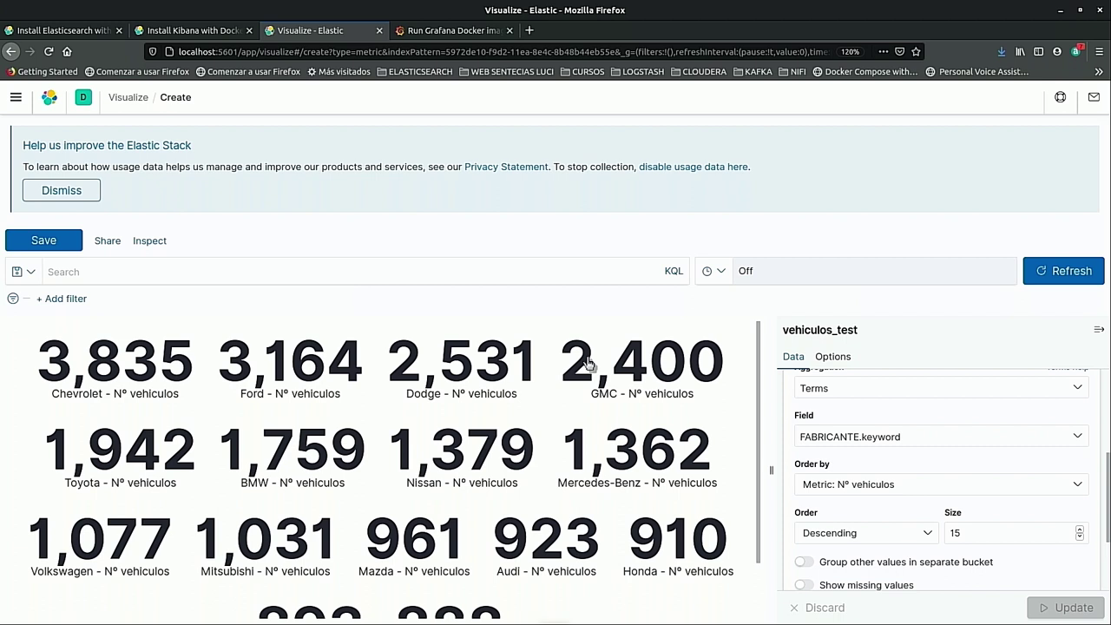
Save the visualization as 'CONTEO COCHES FABRICANTE' and return to the visualization chooser.
{"action": "left_click", "coordinate": [39, 243]}
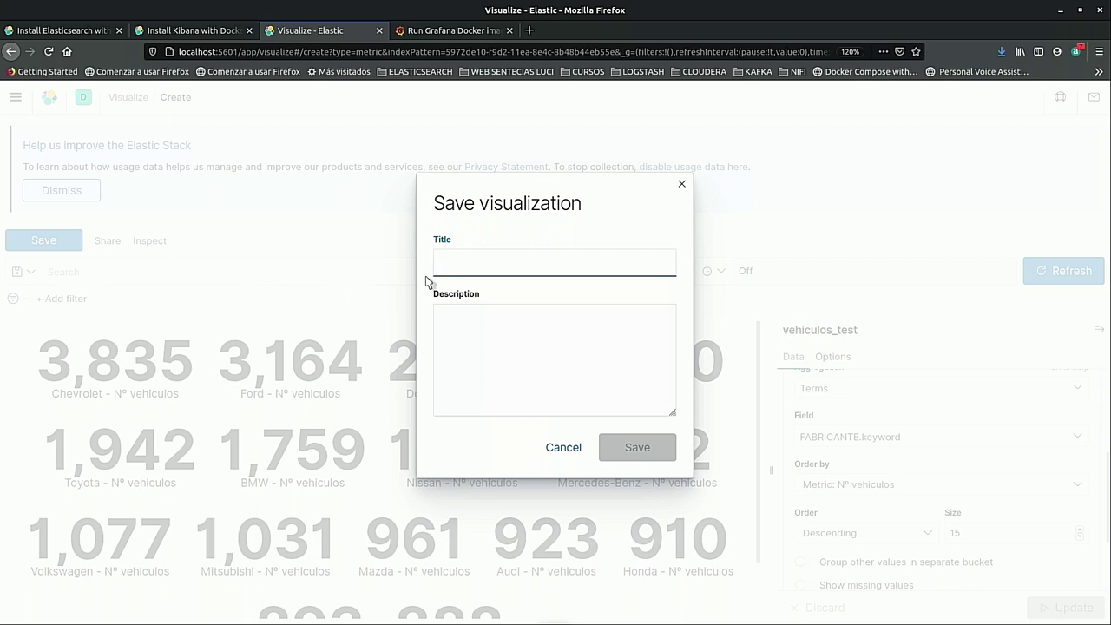
{"action": "type", "text": "CONTEO COCHES F"}
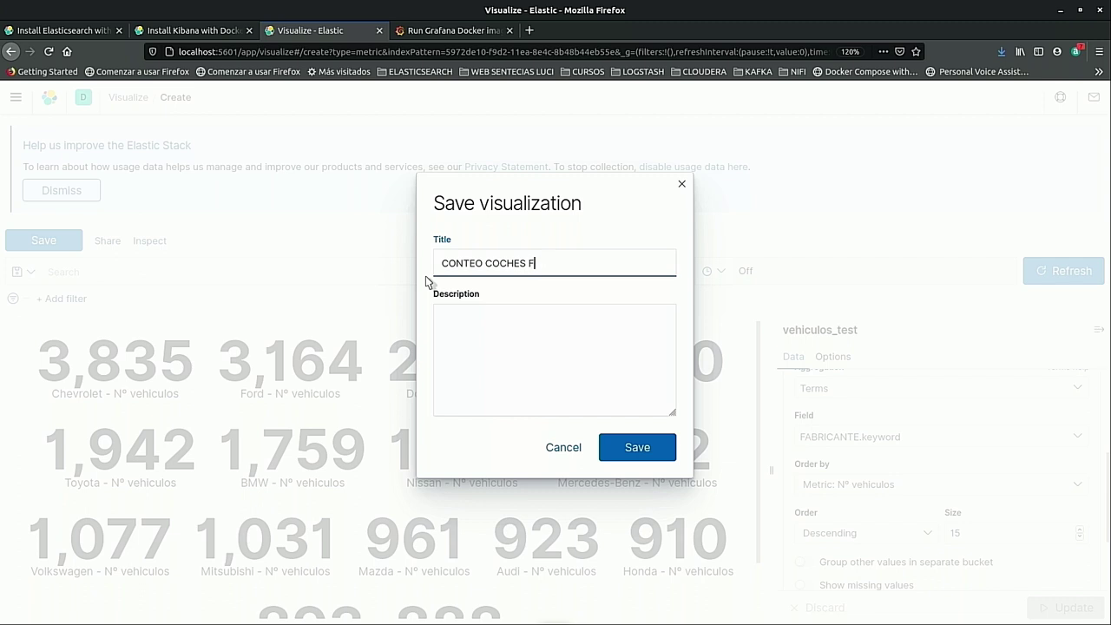
{"action": "key", "text": "Return"}
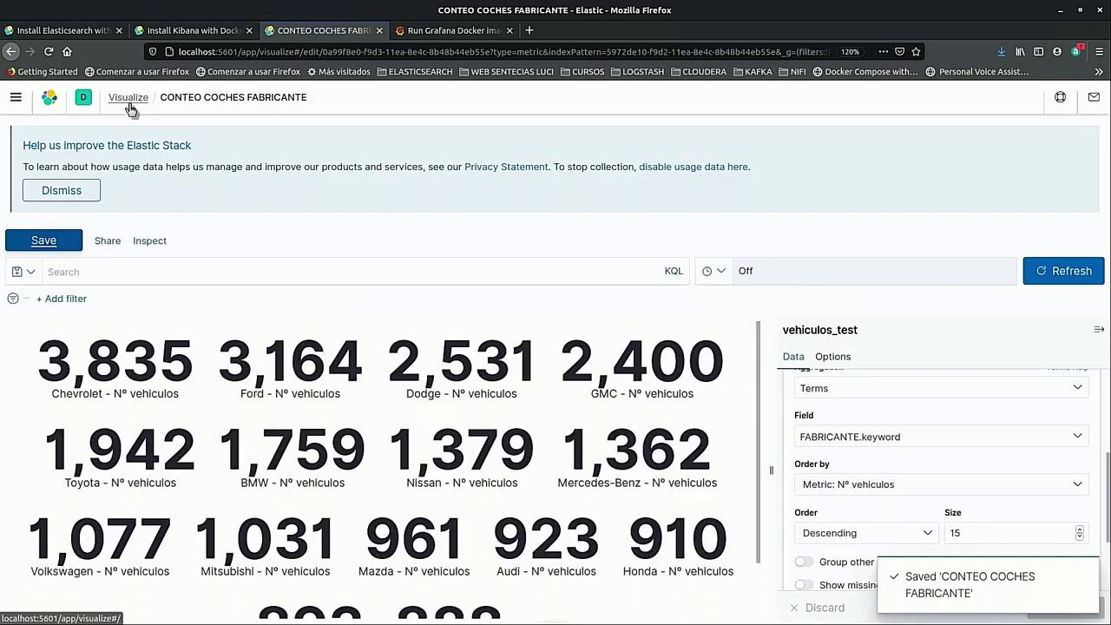
{"action": "left_click", "coordinate": [129, 97]}
{"action": "left_click", "coordinate": [830, 276]}
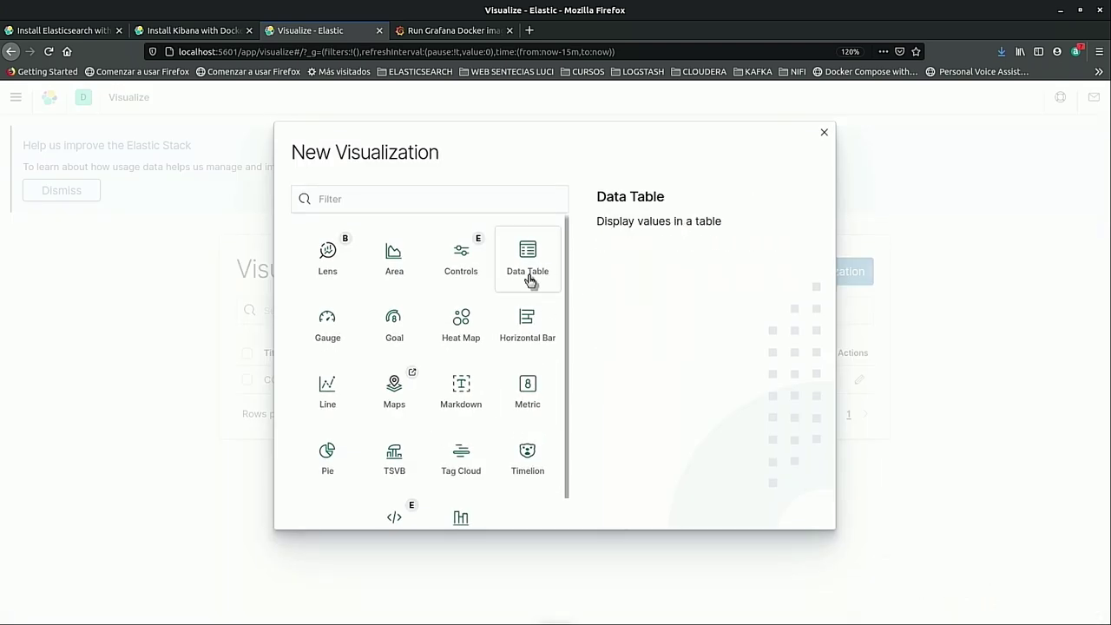
Start a Vertical Bar visualization using vehiculos_test as the data source.
{"action": "scroll", "coordinate": [461, 511], "scroll_direction": "down", "scroll_amount": 1}
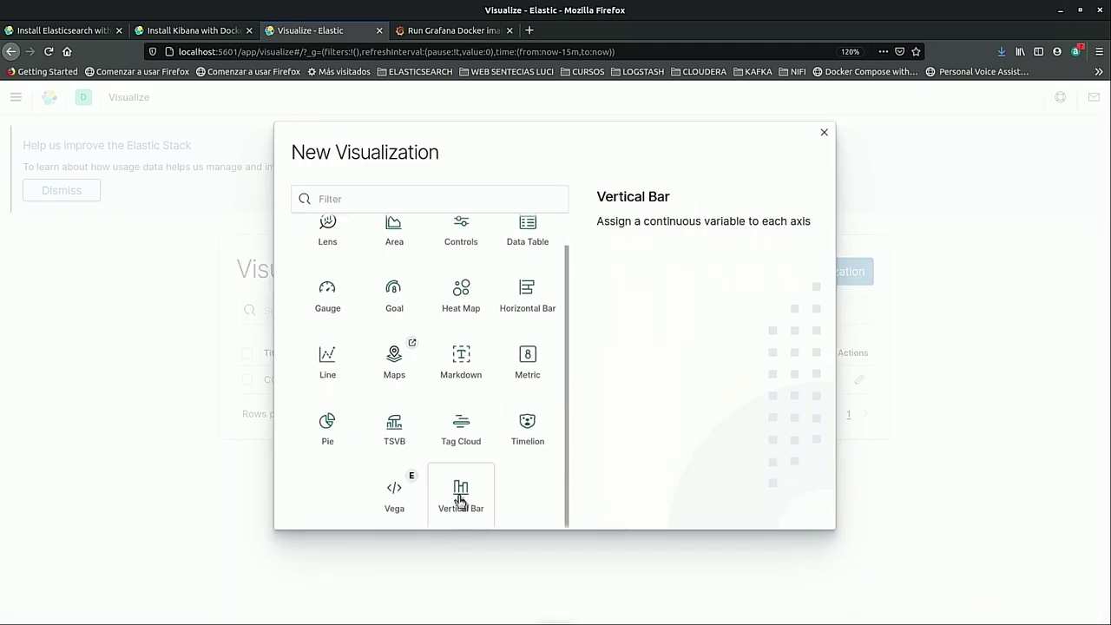
{"action": "left_click", "coordinate": [474, 508]}
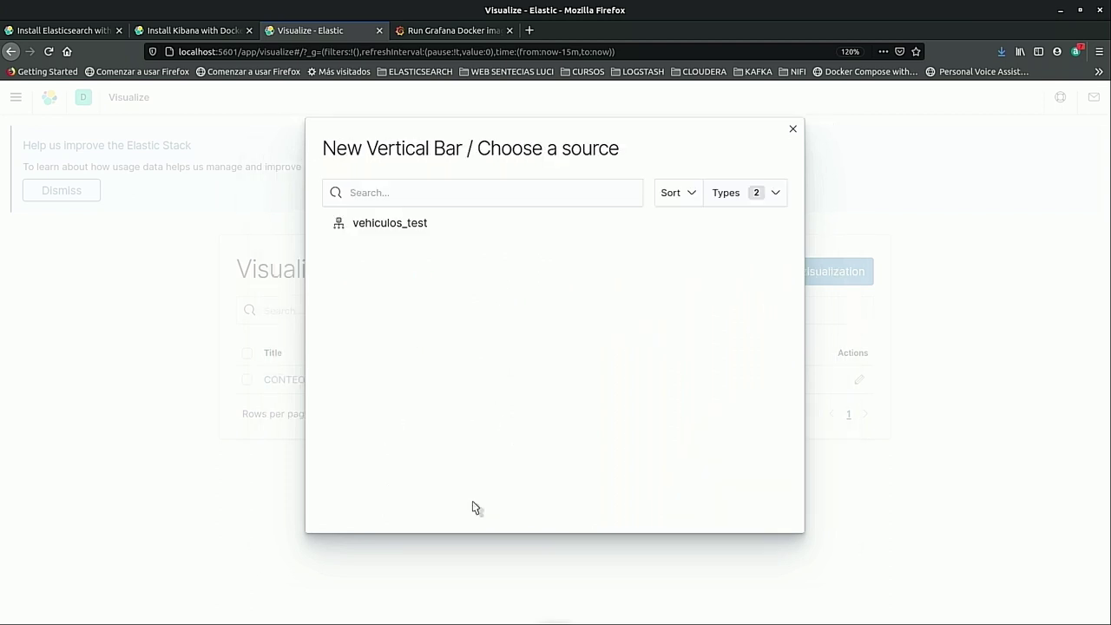
{"action": "left_click", "coordinate": [399, 227]}
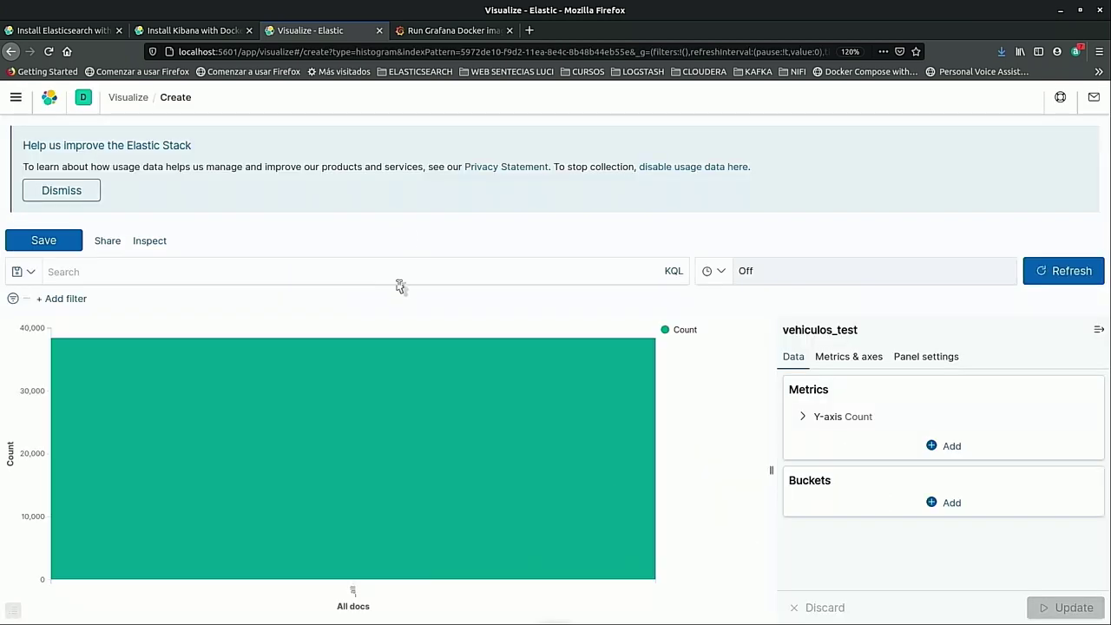
{"action": "left_click", "coordinate": [802, 416]}
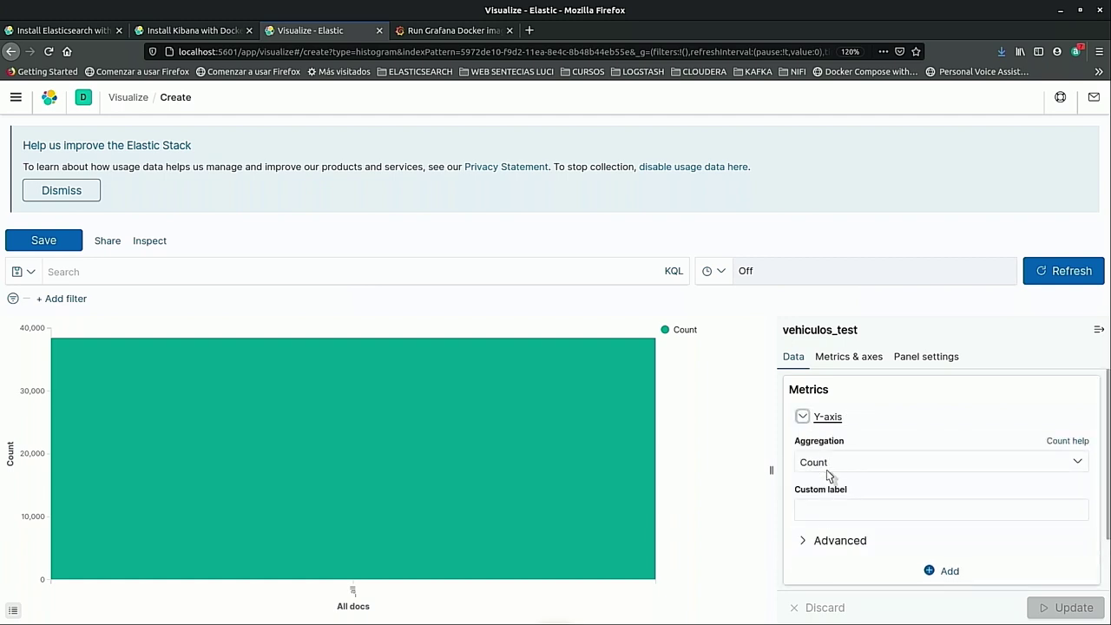
{"action": "left_click", "coordinate": [802, 417]}
{"action": "left_click", "coordinate": [802, 416]}
{"action": "left_click", "coordinate": [801, 417]}
Add an X-axis Terms bucket on TIPO GASOLINA.keyword with size 8 and redraw the bars.
{"action": "left_click", "coordinate": [940, 502]}
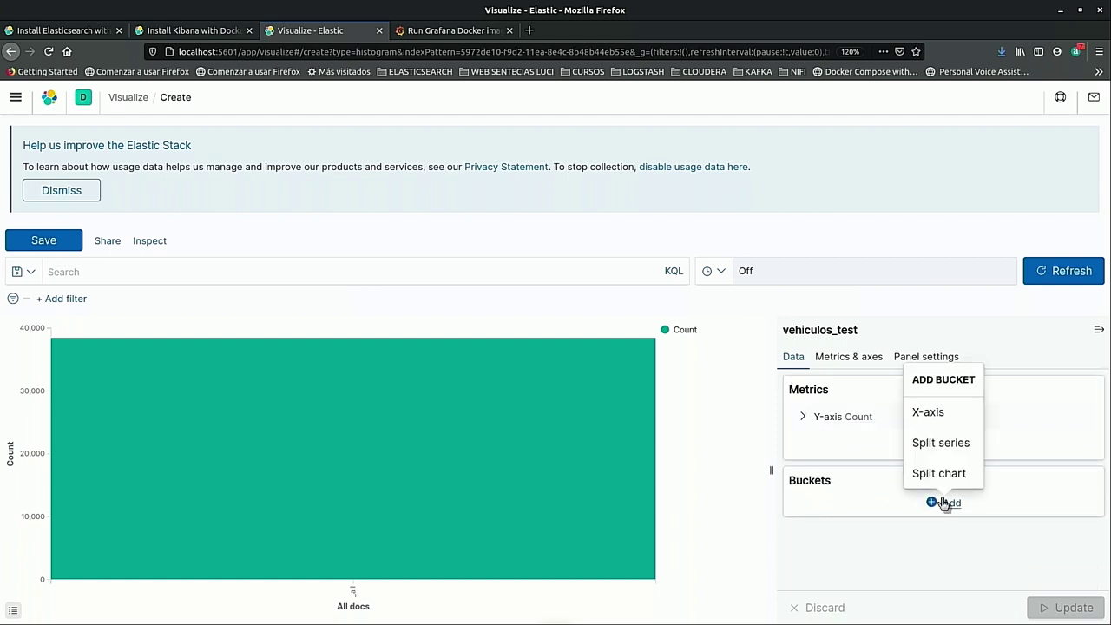
{"action": "left_click", "coordinate": [935, 420]}
{"action": "left_click", "coordinate": [894, 541]}
{"action": "scroll", "coordinate": [865, 520], "scroll_direction": "down", "scroll_amount": 1}
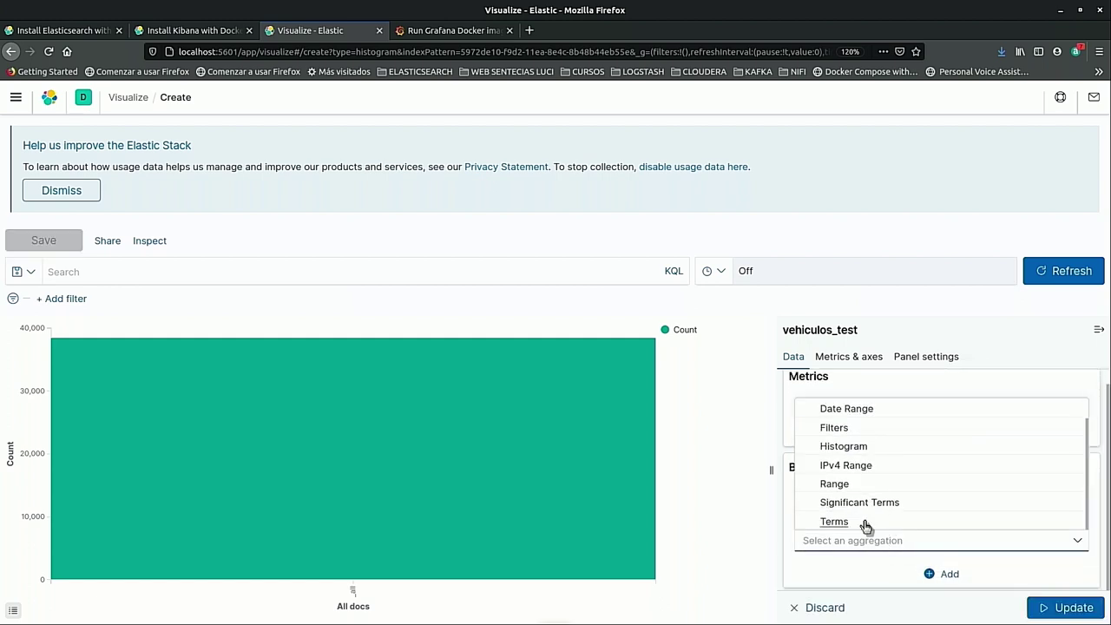
{"action": "left_click", "coordinate": [834, 521]}
{"action": "scroll", "coordinate": [866, 564], "scroll_direction": "down", "scroll_amount": 3}
{"action": "scroll", "coordinate": [872, 417], "scroll_direction": "up", "scroll_amount": 1}
{"action": "left_click", "coordinate": [875, 423]}
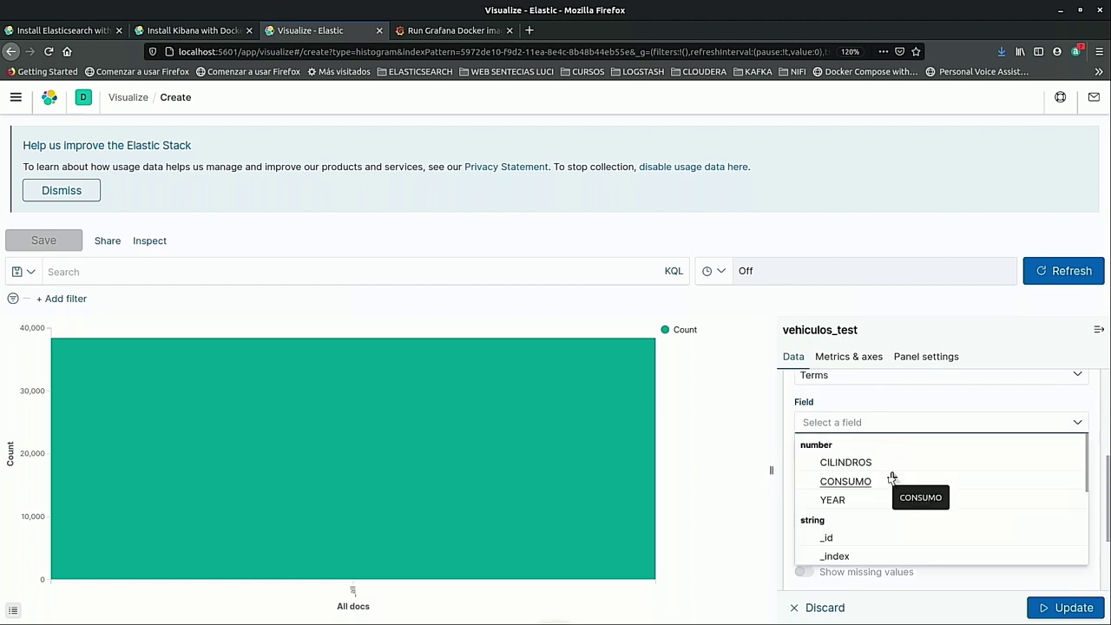
{"action": "scroll", "coordinate": [892, 479], "scroll_direction": "down", "scroll_amount": 3}
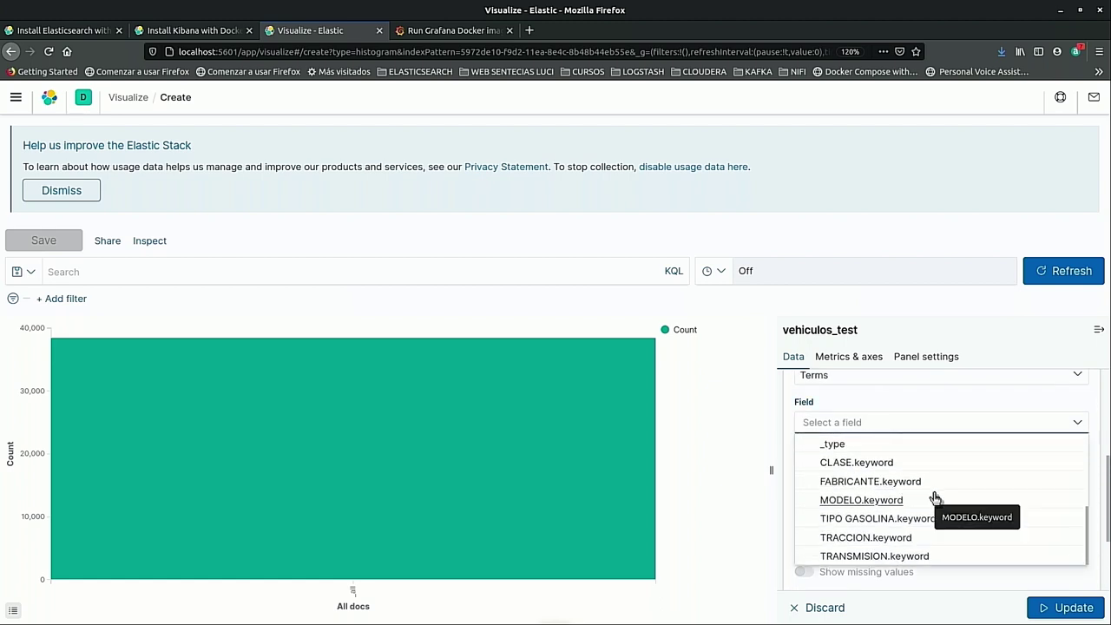
{"action": "left_click", "coordinate": [917, 518]}
{"action": "scroll", "coordinate": [914, 476], "scroll_direction": "down", "scroll_amount": 2}
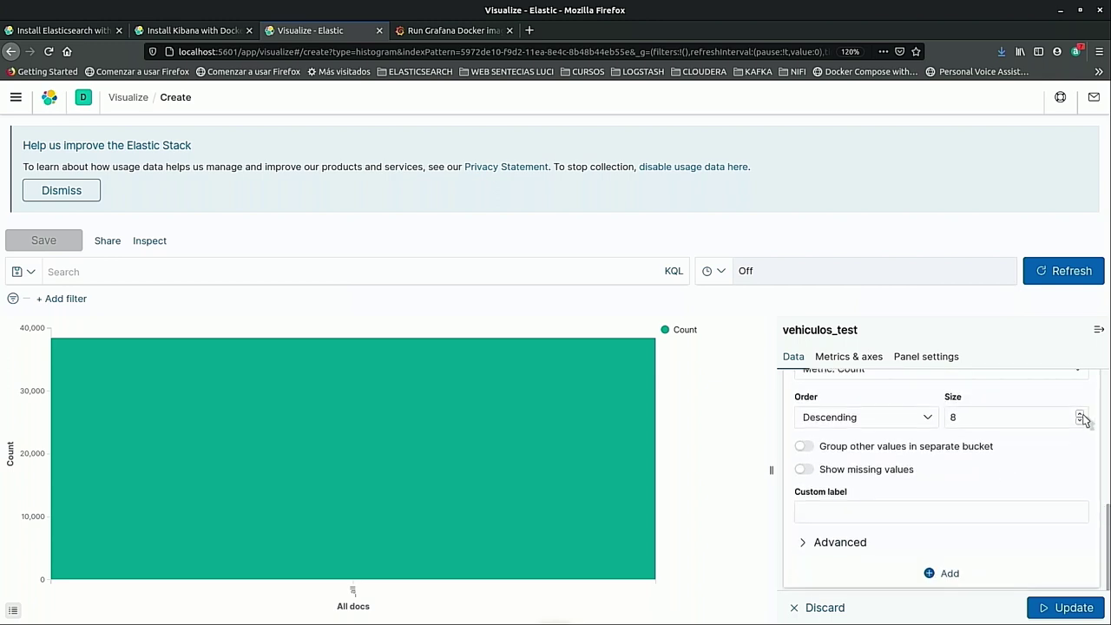
{"action": "left_click", "coordinate": [1059, 610]}
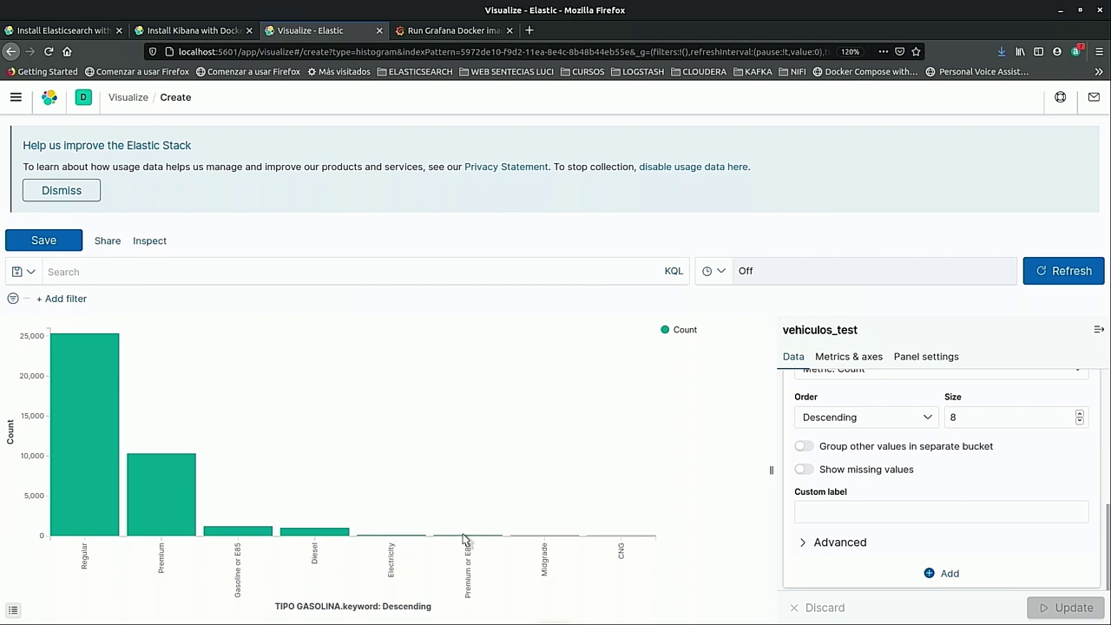
{"action": "left_click", "coordinate": [42, 244]}
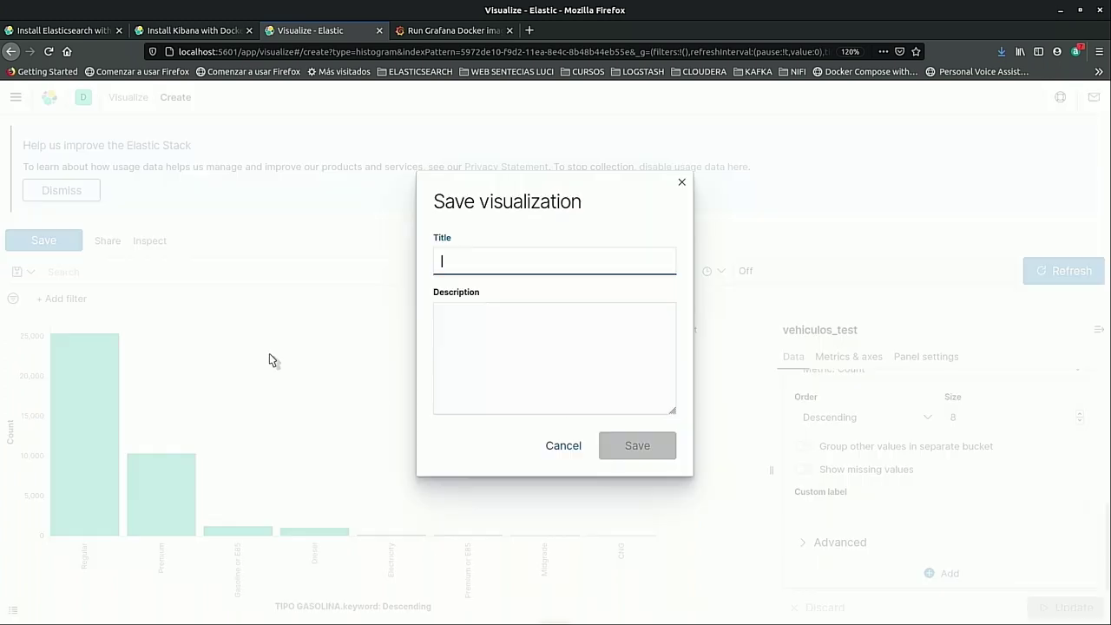
Save the bar chart with the title 'tipo de gasolina'.
{"action": "type", "text": "tipo de gaso"}
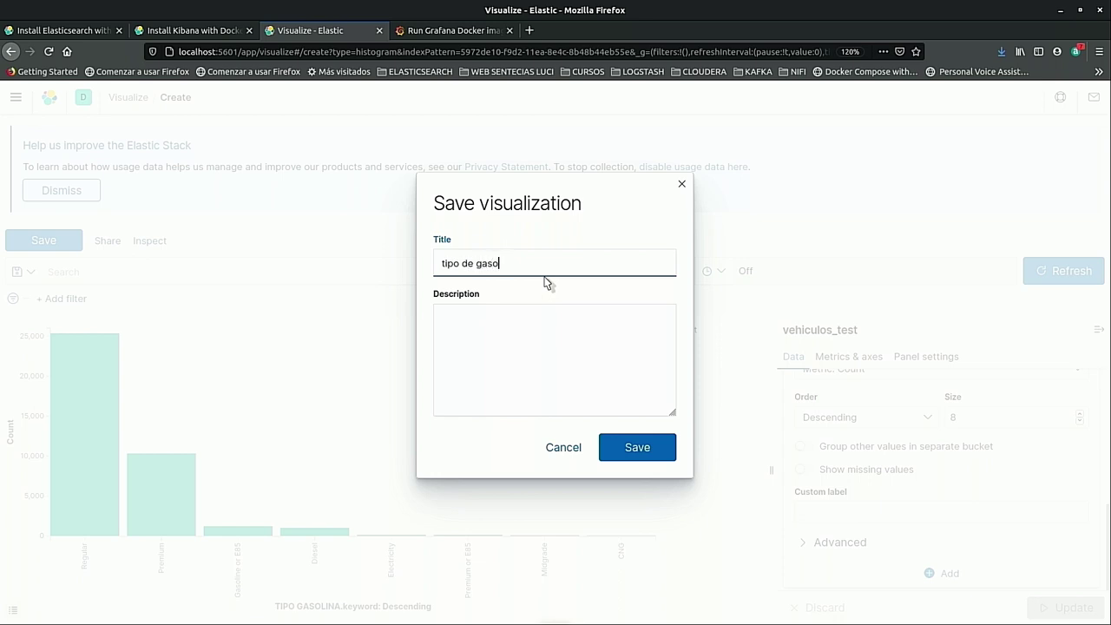
{"action": "left_click", "coordinate": [637, 453]}
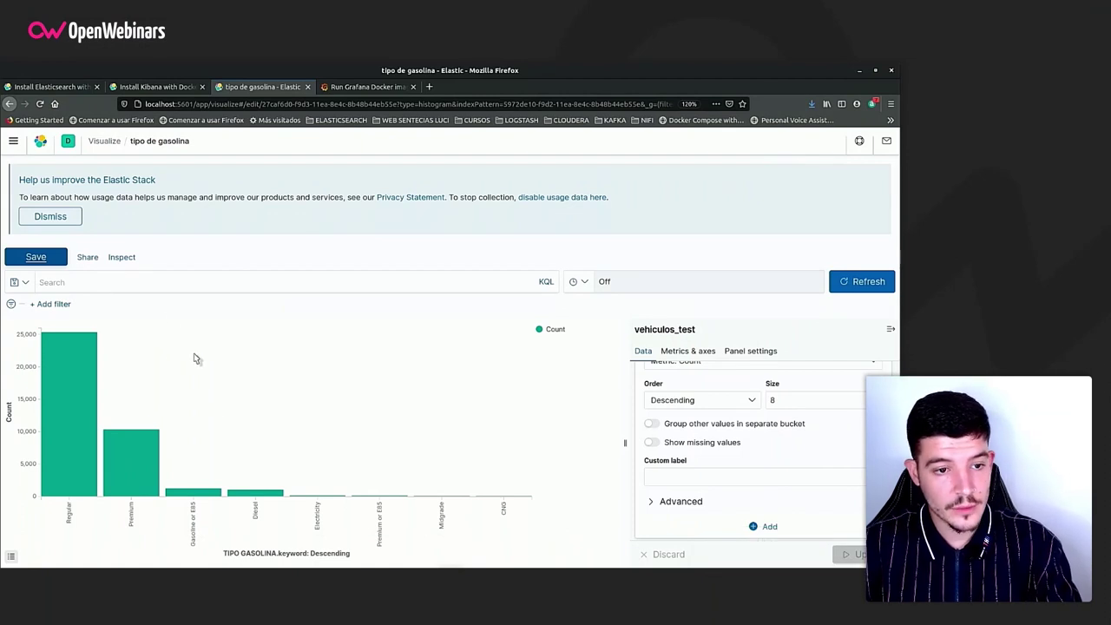
Create a new dashboard and add the CONTEO COCHES FABRICANTE and tipo de gasolina panels.
{"action": "left_click", "coordinate": [13, 141]}
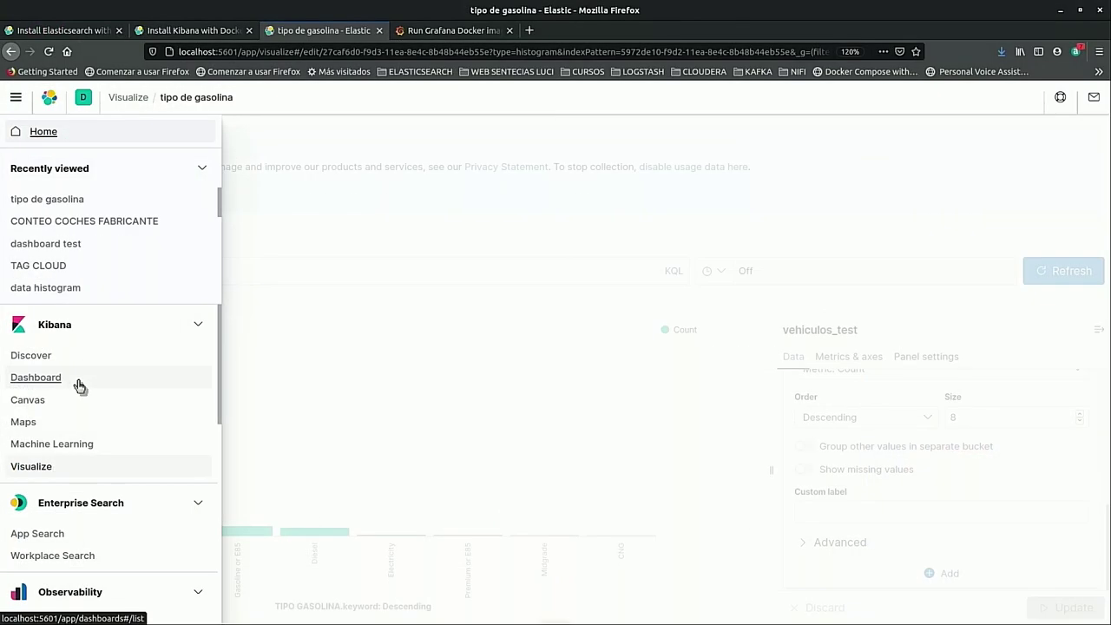
{"action": "left_click", "coordinate": [65, 371]}
{"action": "left_click", "coordinate": [558, 434]}
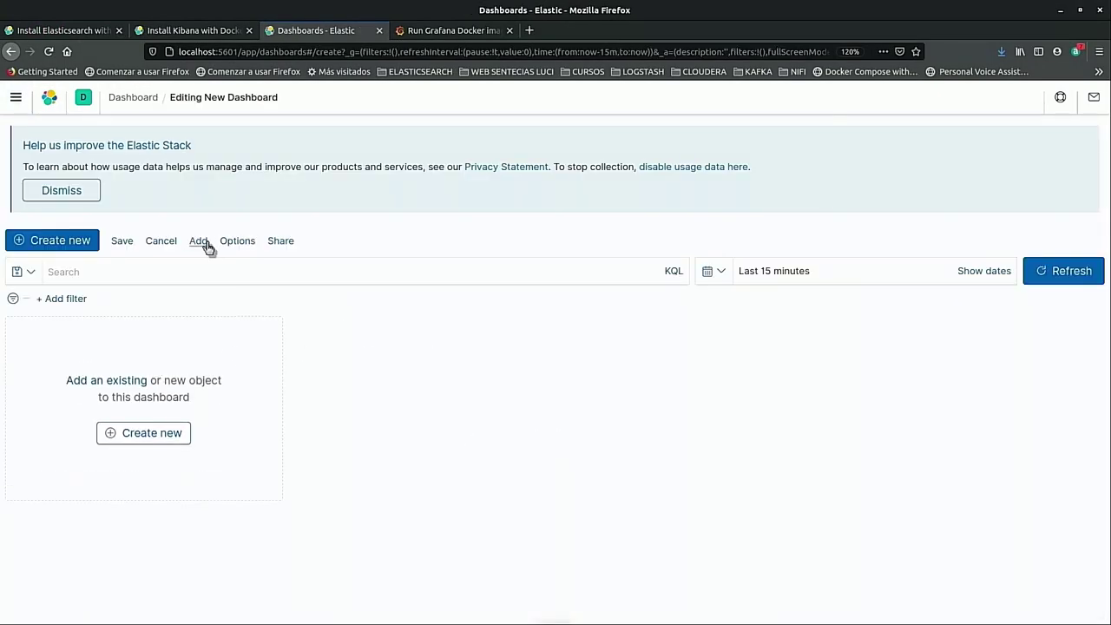
{"action": "left_click", "coordinate": [199, 241]}
{"action": "left_click", "coordinate": [608, 235]}
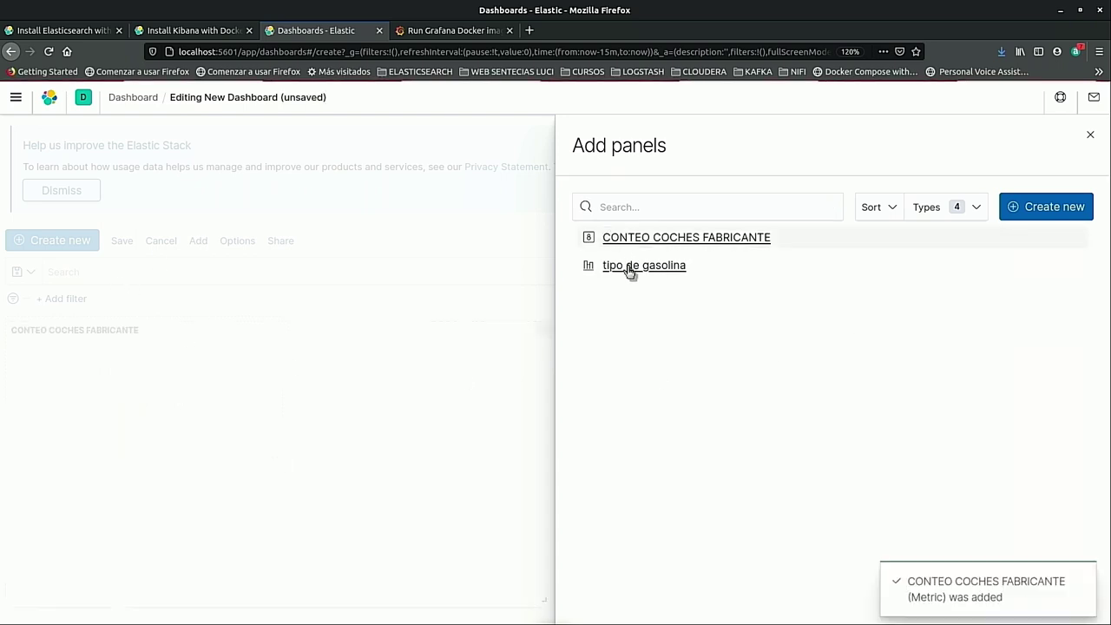
{"action": "left_click", "coordinate": [632, 266]}
{"action": "left_click", "coordinate": [1091, 137]}
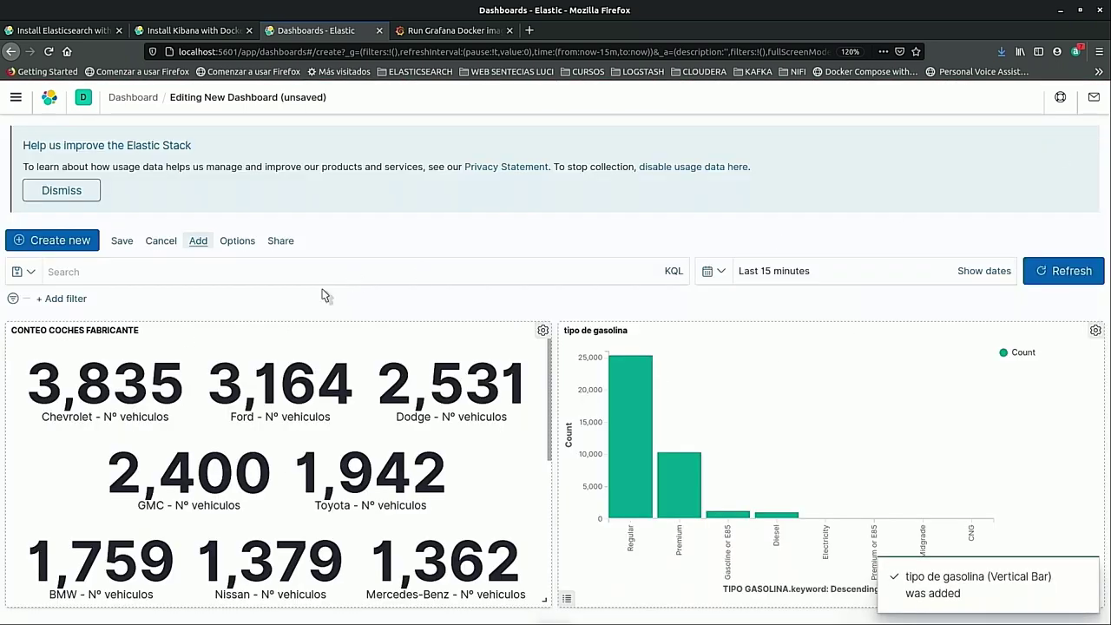
Stretch both dashboard panels to full width.
{"action": "left_click_drag", "start_coordinate": [544, 599], "coordinate": [1050, 583]}
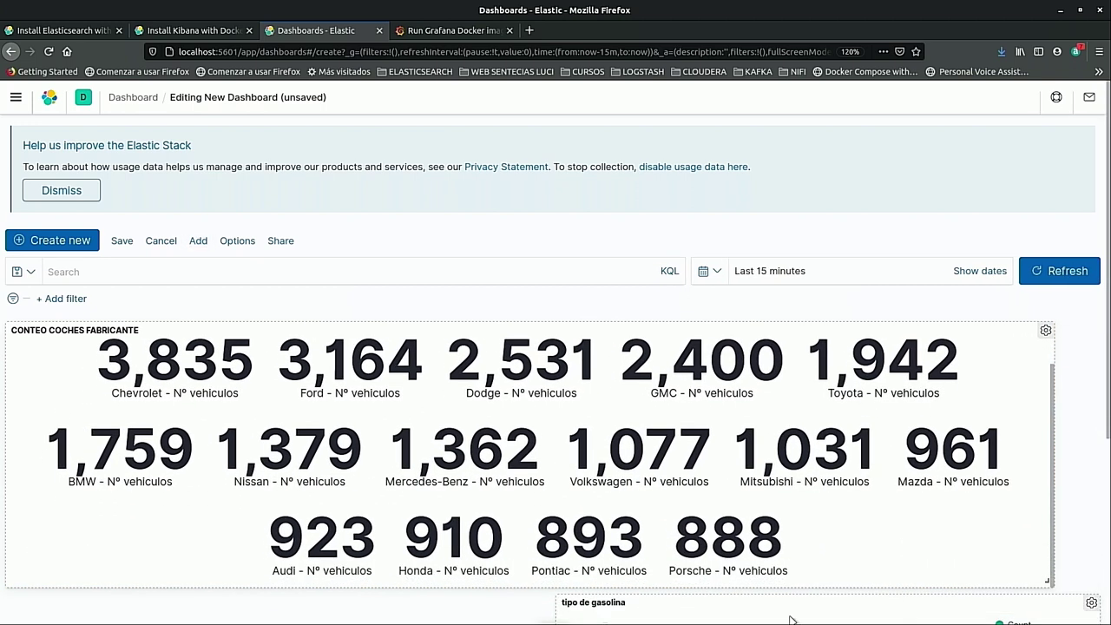
{"action": "left_click_drag", "start_coordinate": [772, 606], "coordinate": [246, 606]}
{"action": "scroll", "coordinate": [632, 575], "scroll_direction": "down", "scroll_amount": 3}
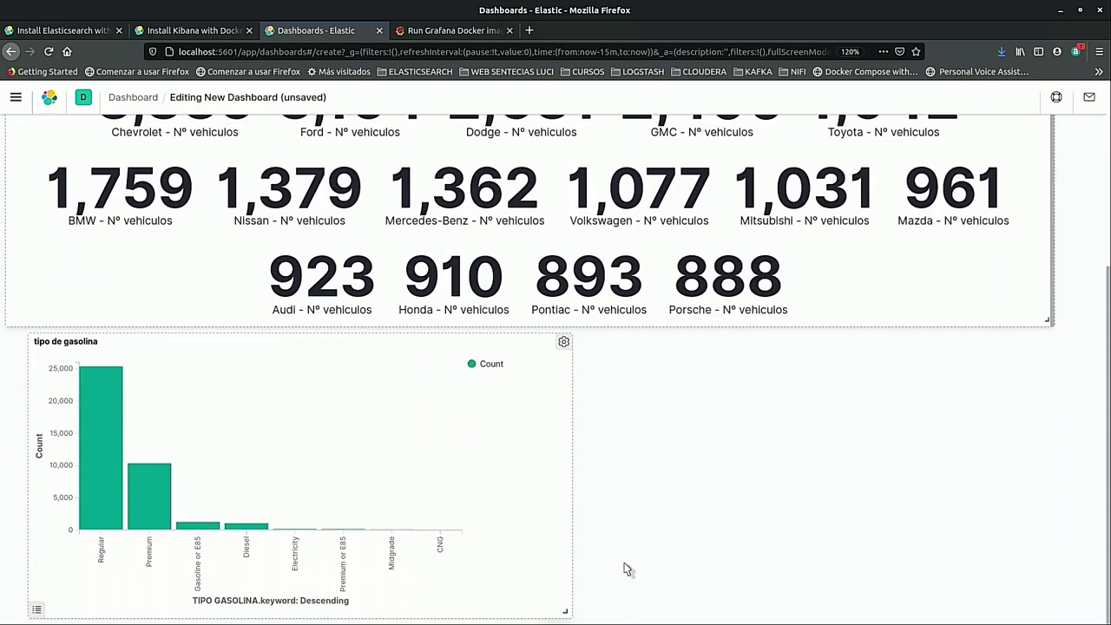
{"action": "left_click_drag", "start_coordinate": [565, 611], "coordinate": [1097, 612]}
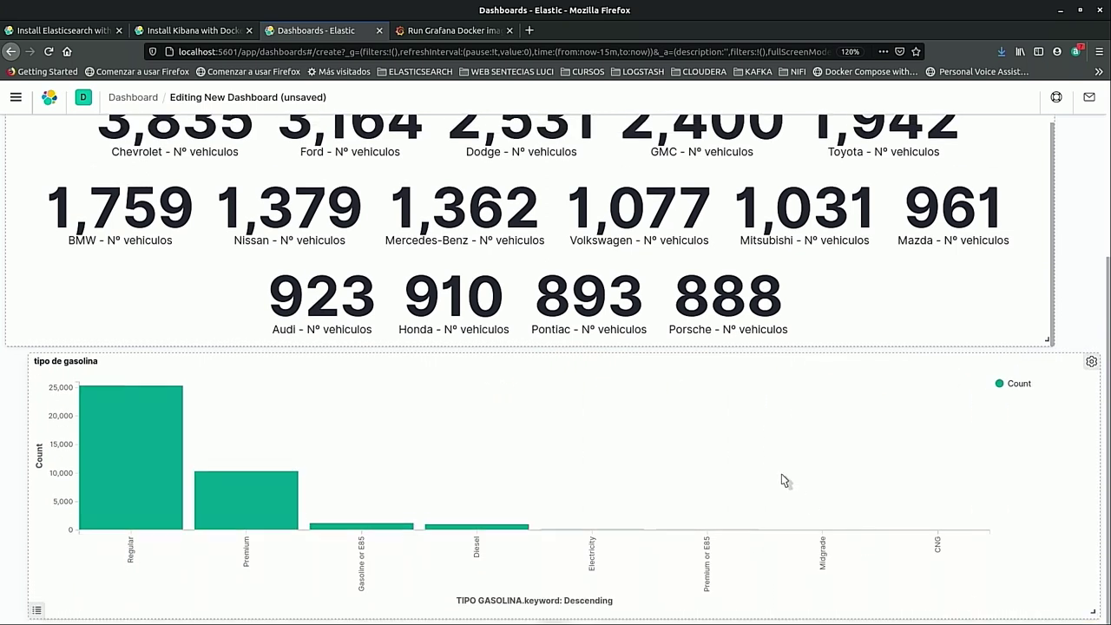
{"action": "scroll", "coordinate": [613, 522], "scroll_direction": "up", "scroll_amount": 3}
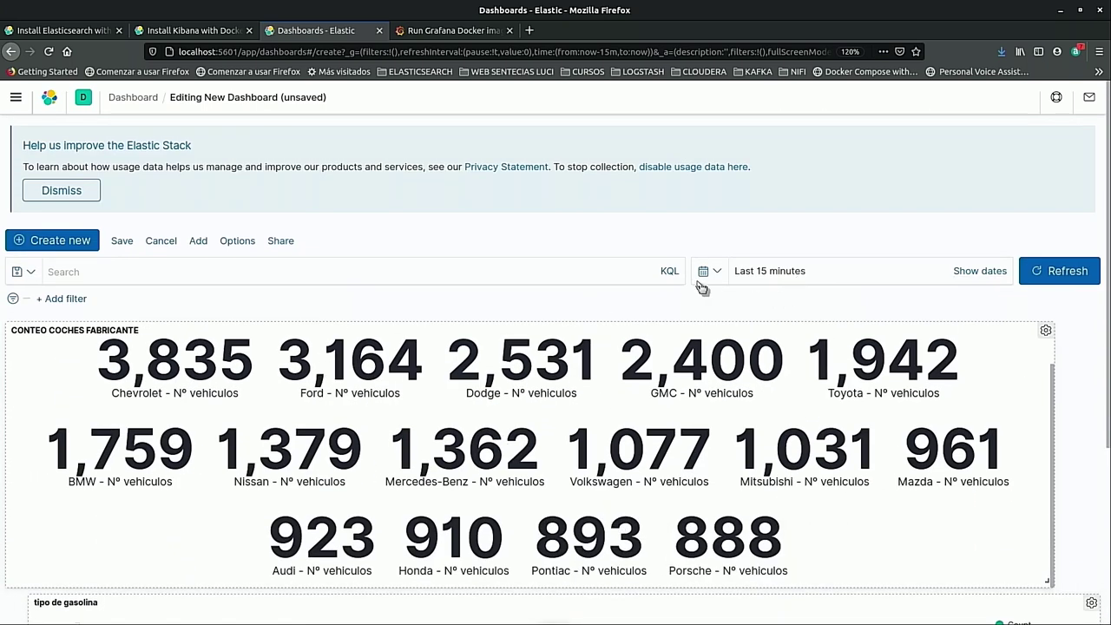
Filter the dashboard to FABRICANTE.keyword: Chevrolet from the metric panel.
{"action": "left_click", "coordinate": [271, 270]}
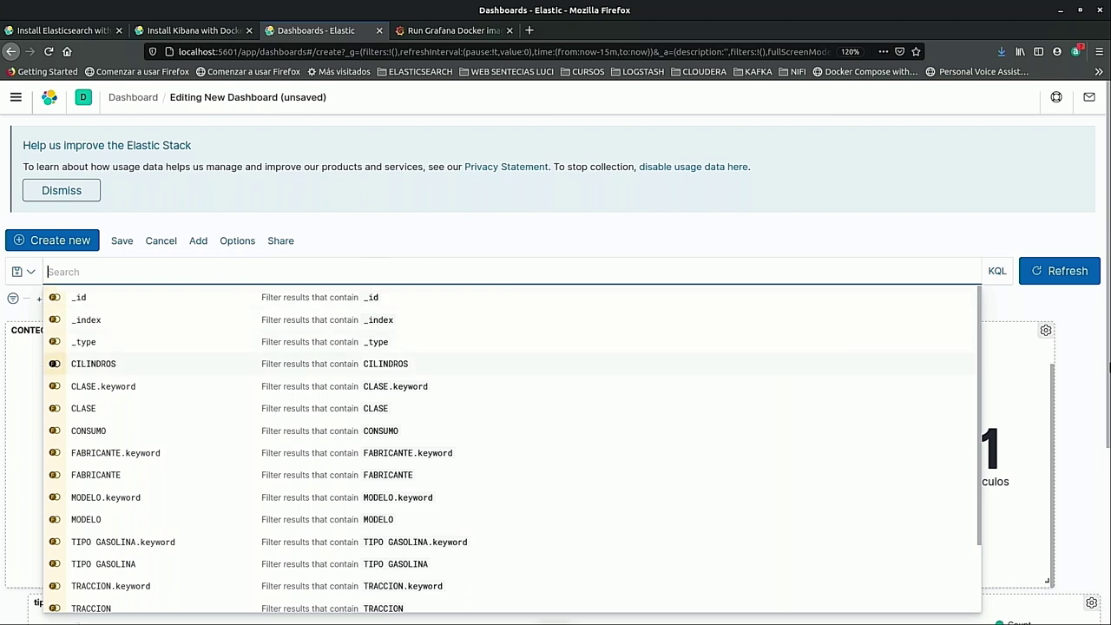
{"action": "left_click", "coordinate": [1090, 369]}
{"action": "scroll", "coordinate": [488, 413], "scroll_direction": "down", "scroll_amount": 3}
{"action": "scroll", "coordinate": [489, 414], "scroll_direction": "up", "scroll_amount": 3}
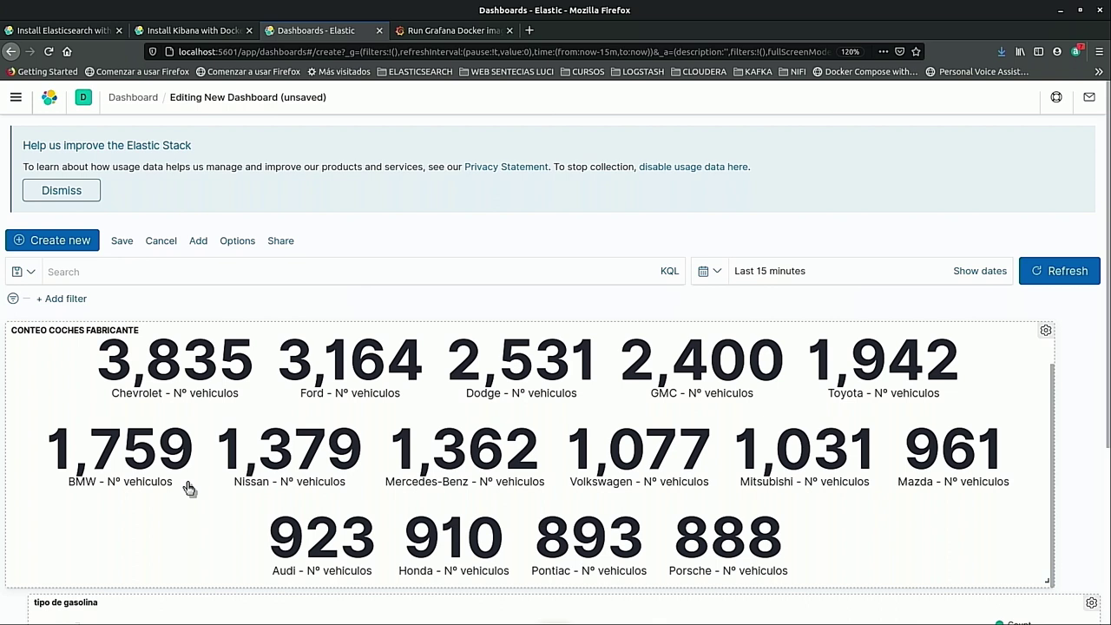
{"action": "left_click", "coordinate": [144, 402]}
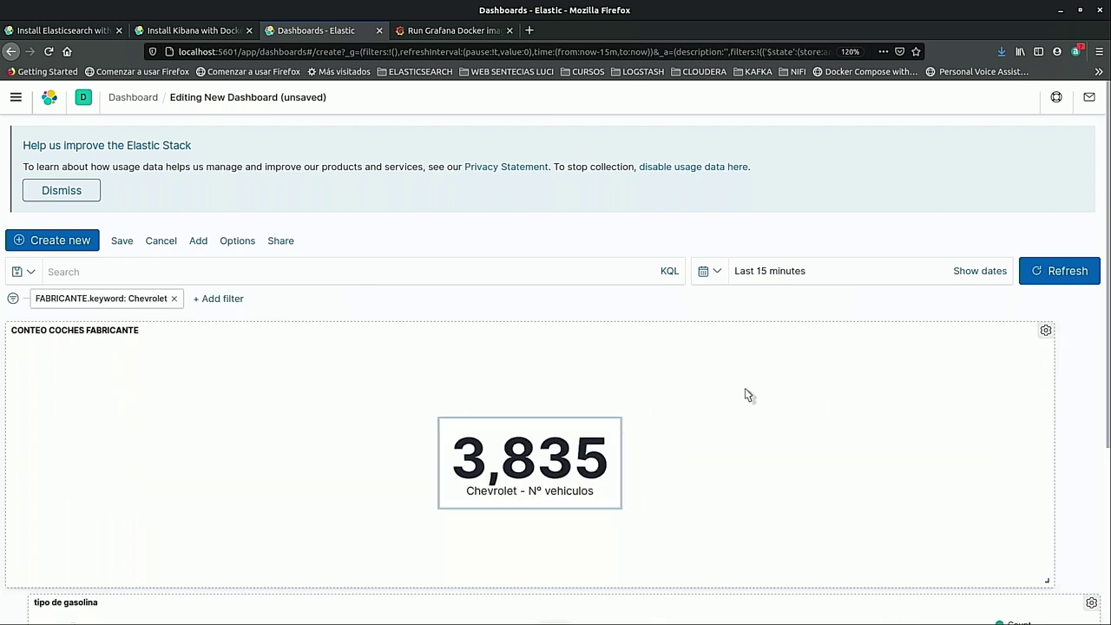
Scroll to check the tipo de gasolina chart shows only Chevrolet fuel types, led by Regular at 3,001.
{"action": "scroll", "coordinate": [492, 487], "scroll_direction": "down", "scroll_amount": 1}
{"action": "scroll", "coordinate": [492, 487], "scroll_direction": "down", "scroll_amount": 5}
{"action": "mouse_move", "coordinate": [100, 473]}
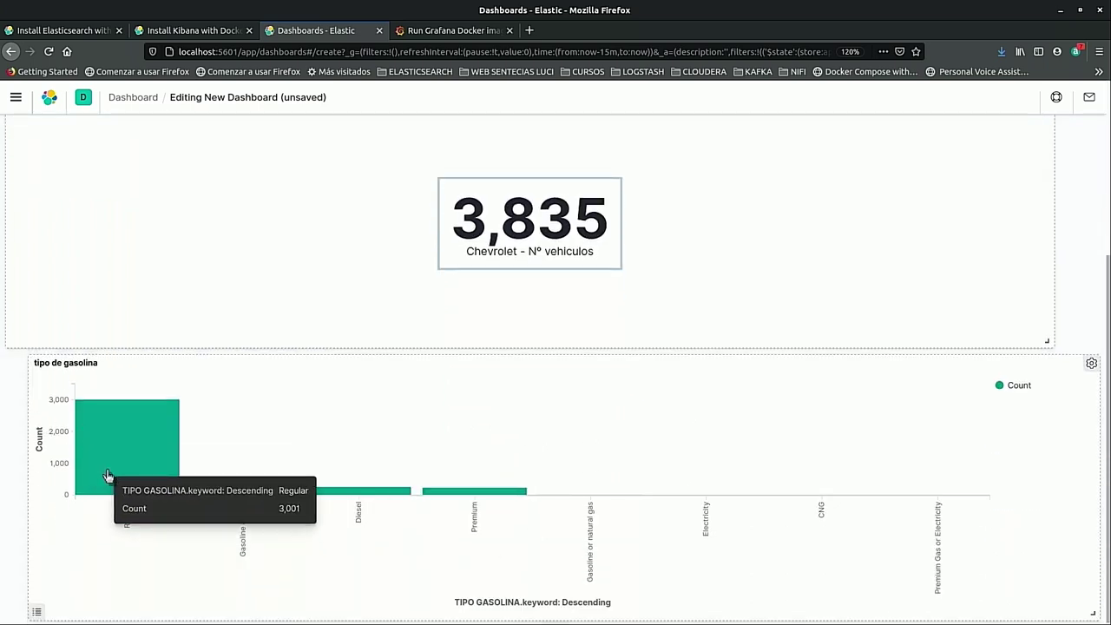
{"action": "scroll", "coordinate": [438, 455], "scroll_direction": "up", "scroll_amount": 1}
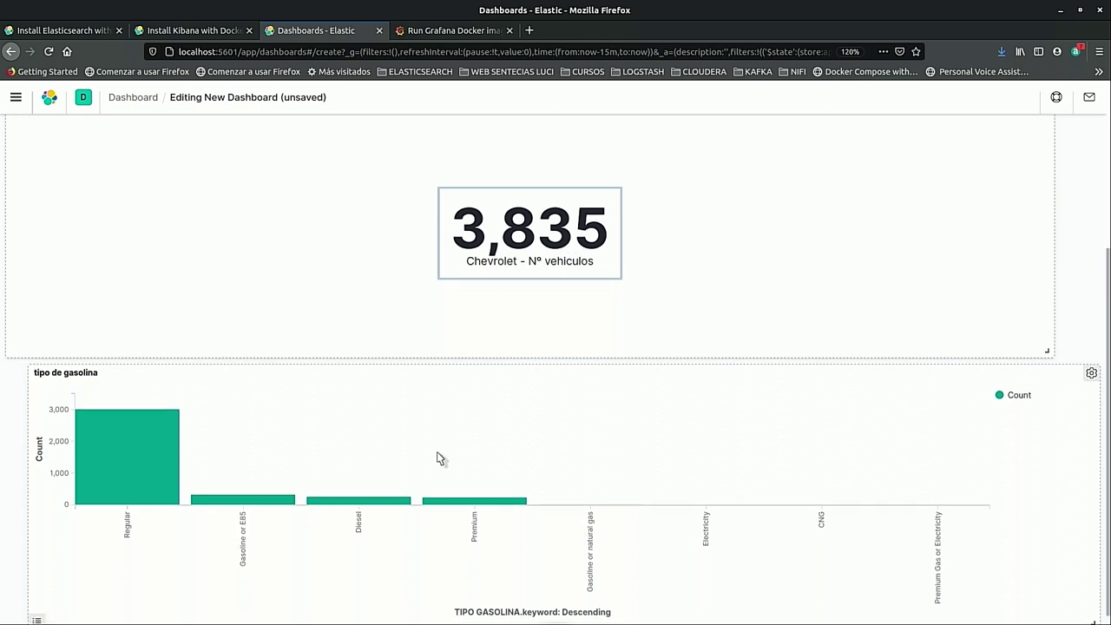
{"action": "scroll", "coordinate": [437, 451], "scroll_direction": "up", "scroll_amount": 5}
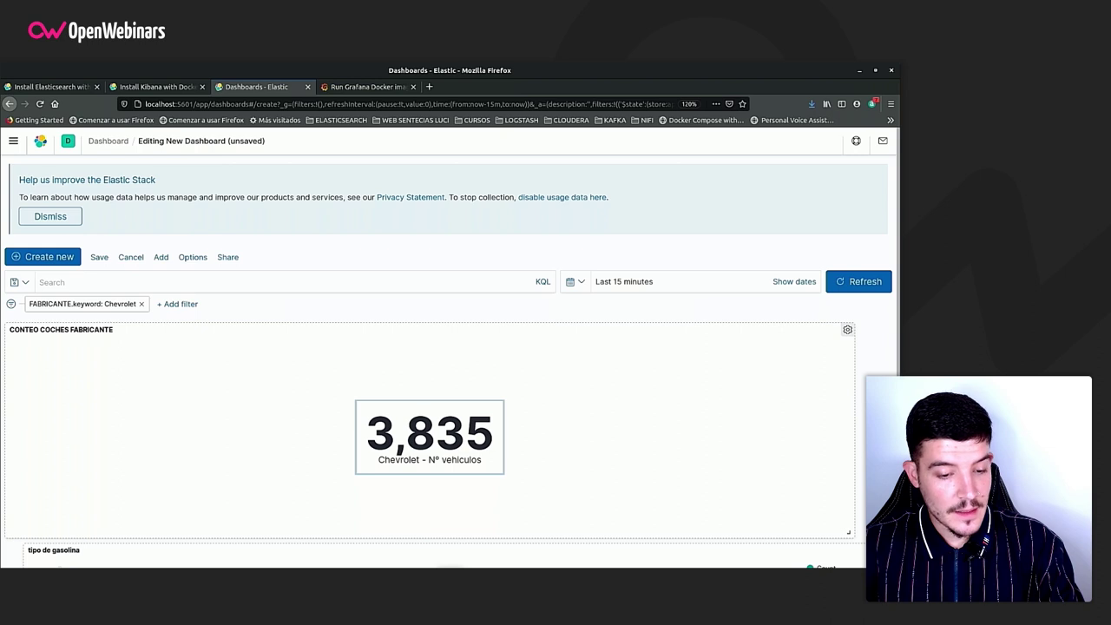
In the terminal, clear the screen and cd into pildoras, then return to the Grafana Docker docs.
{"action": "key", "text": "alt+Tab"}
{"action": "key", "text": "ctrl+l"}
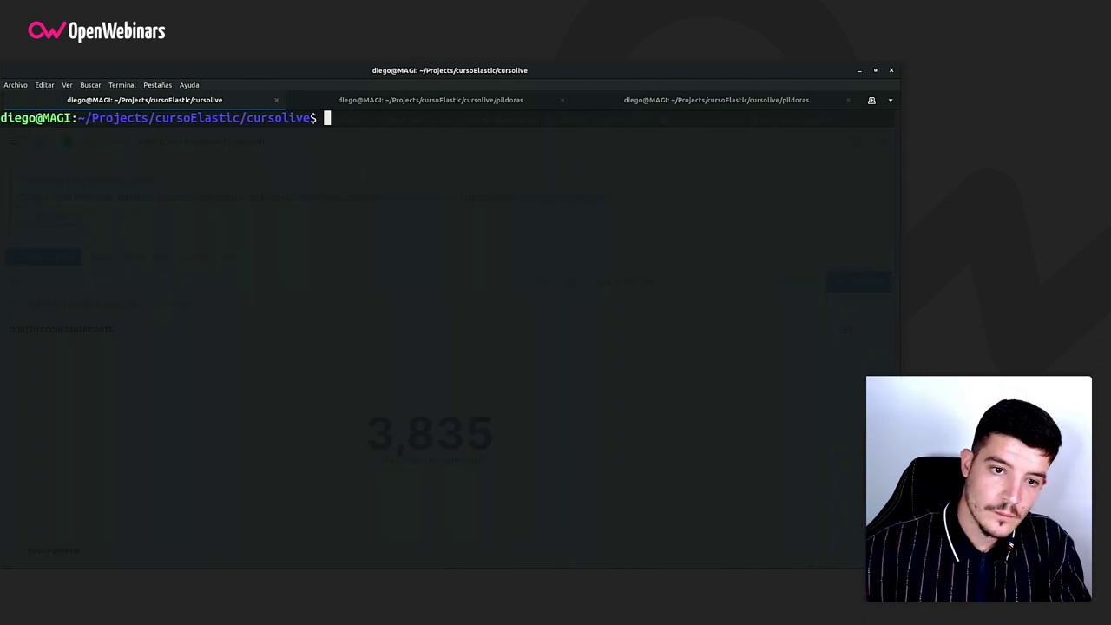
{"action": "type", "text": "cd pildoras/"}
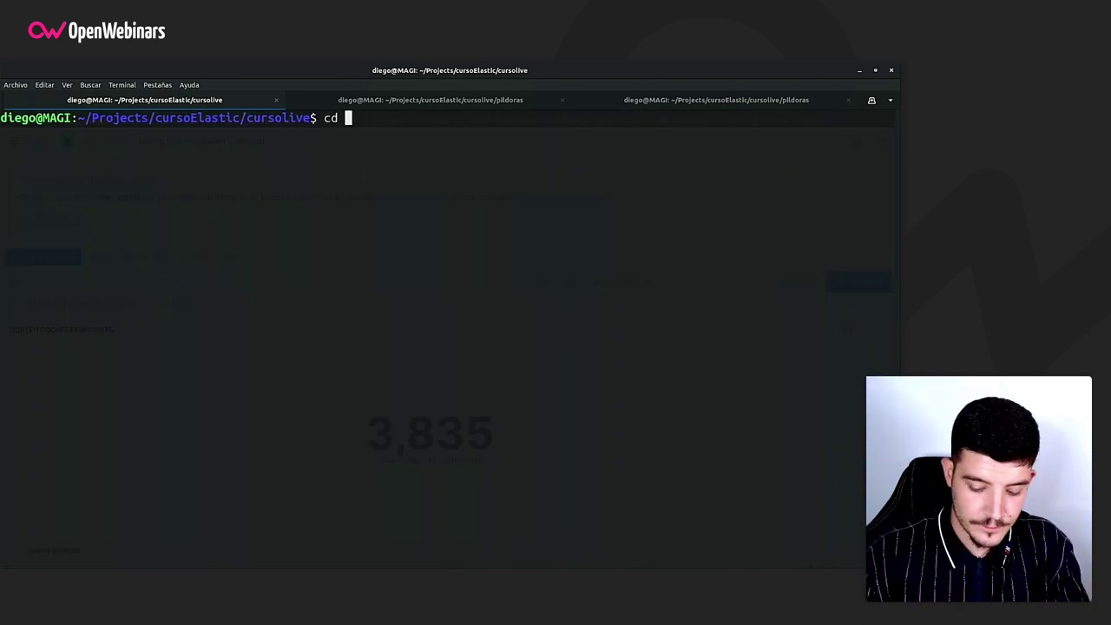
{"action": "key", "text": "Tab"}
{"action": "key", "text": "Return"}
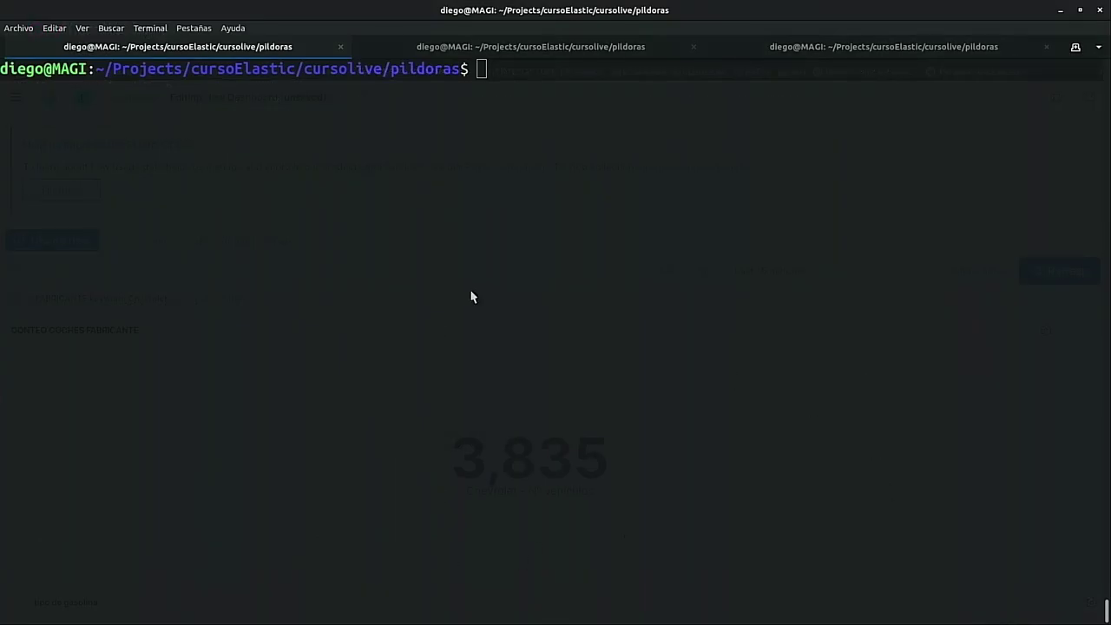
{"action": "key", "text": "alt+Tab"}
{"action": "left_click", "coordinate": [480, 31]}
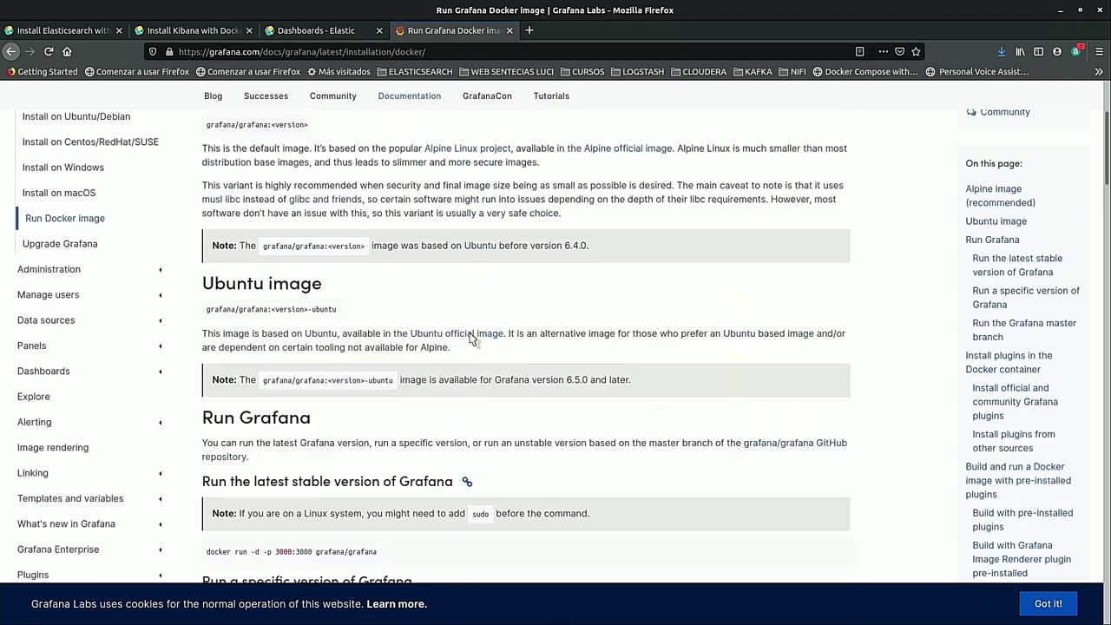
Scroll the Grafana Docker image page to the docker run command, then bring back the terminal.
{"action": "scroll", "coordinate": [469, 338], "scroll_direction": "up", "scroll_amount": 3}
{"action": "scroll", "coordinate": [359, 420], "scroll_direction": "up", "scroll_amount": 2}
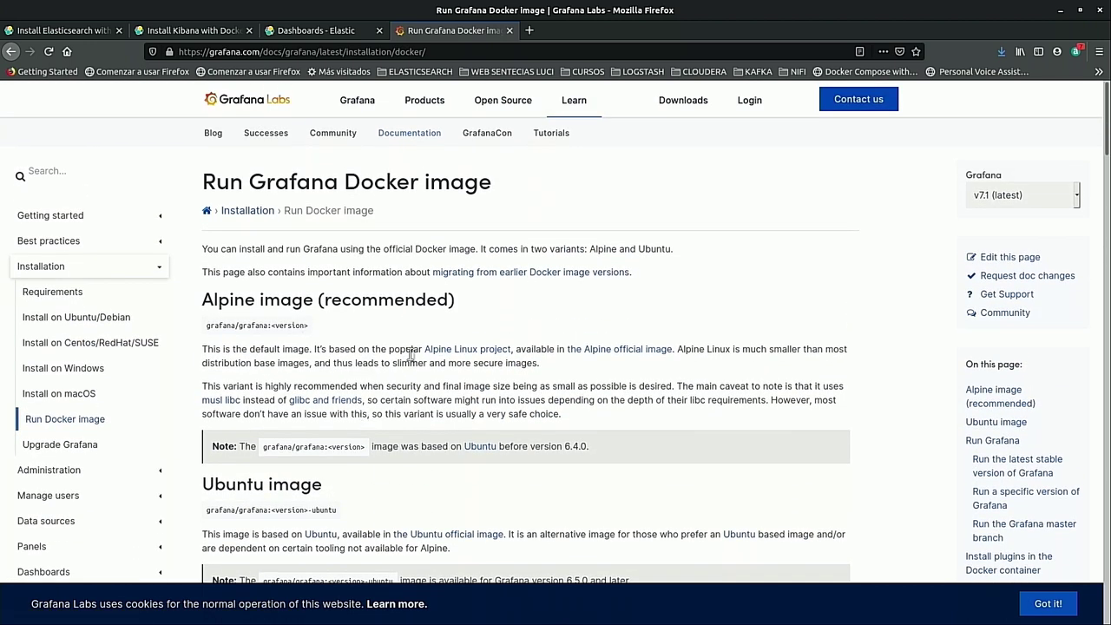
{"action": "scroll", "coordinate": [426, 386], "scroll_direction": "down", "scroll_amount": 3}
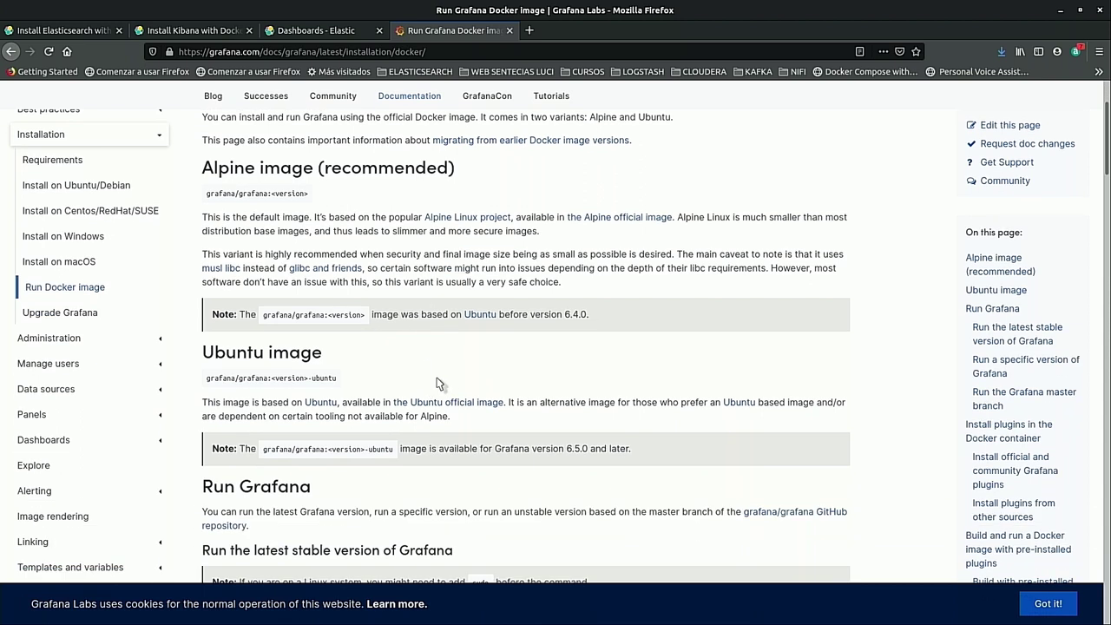
{"action": "scroll", "coordinate": [439, 383], "scroll_direction": "down", "scroll_amount": 2}
{"action": "scroll", "coordinate": [438, 379], "scroll_direction": "down", "scroll_amount": 1}
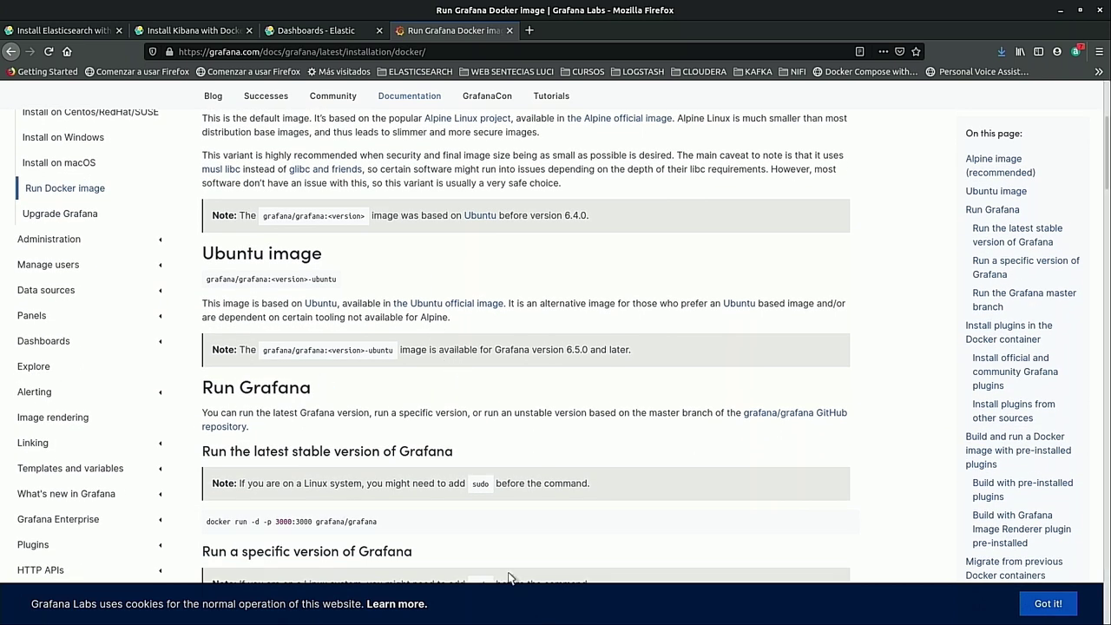
{"action": "key", "text": "alt+Tab"}
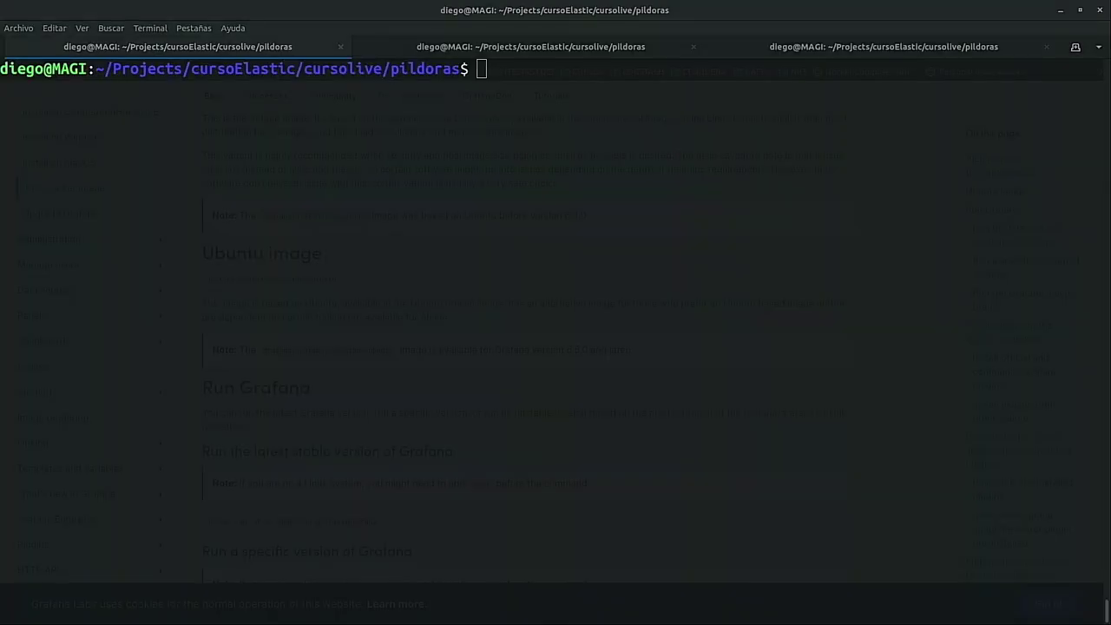
Pull the grafana/grafana Docker image, then clear the terminal.
{"action": "type", "text": "docker pull grafana/grafana"}
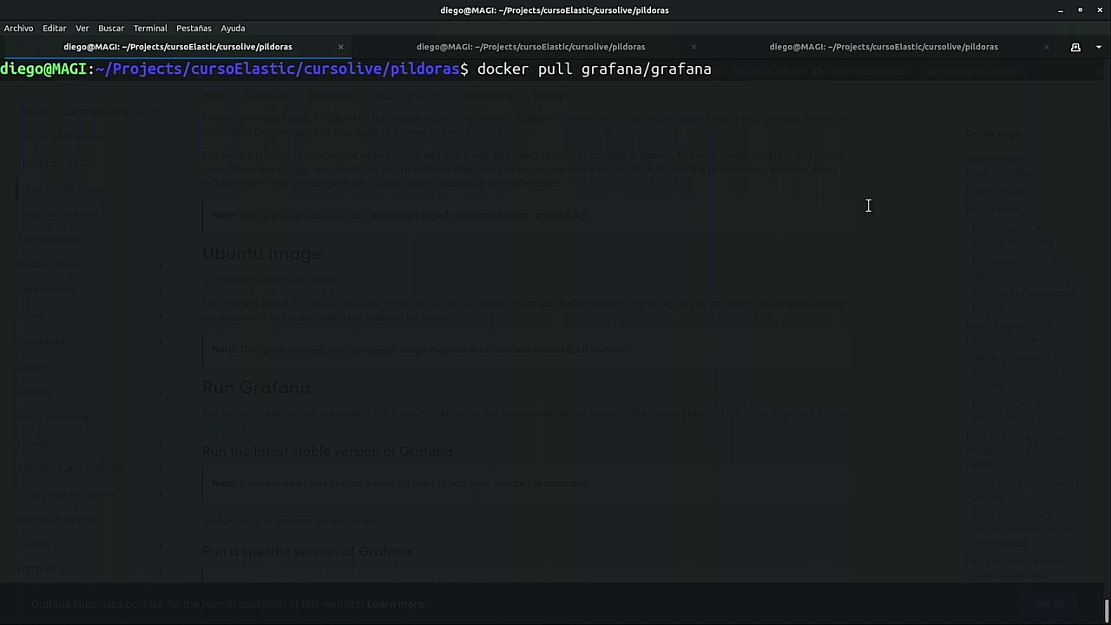
{"action": "key", "text": "Return"}
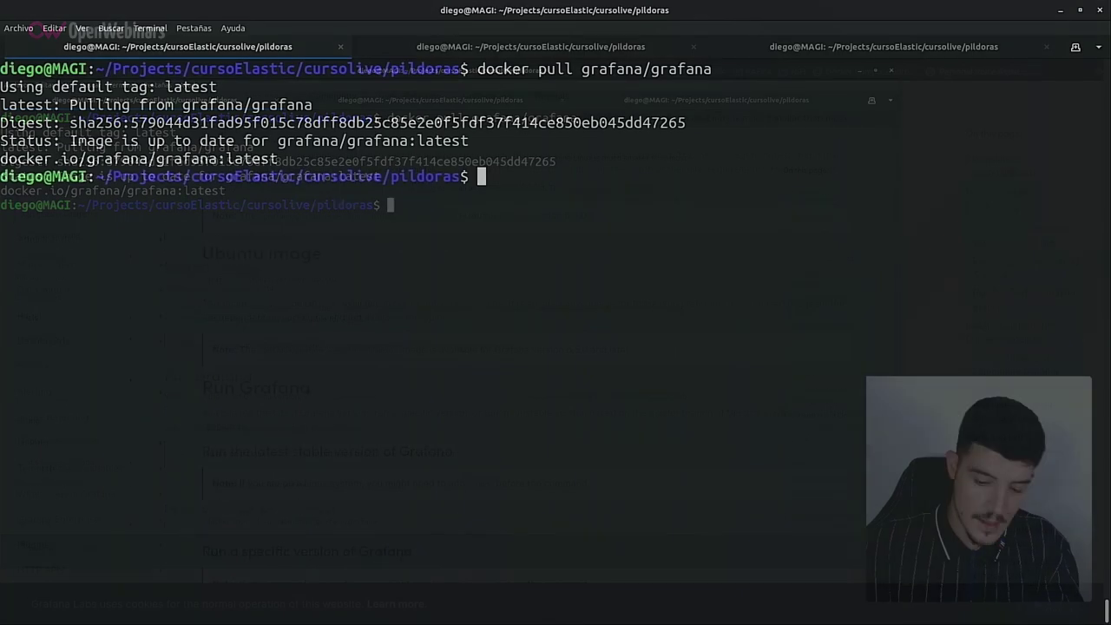
{"action": "key", "text": "ctrl+l"}
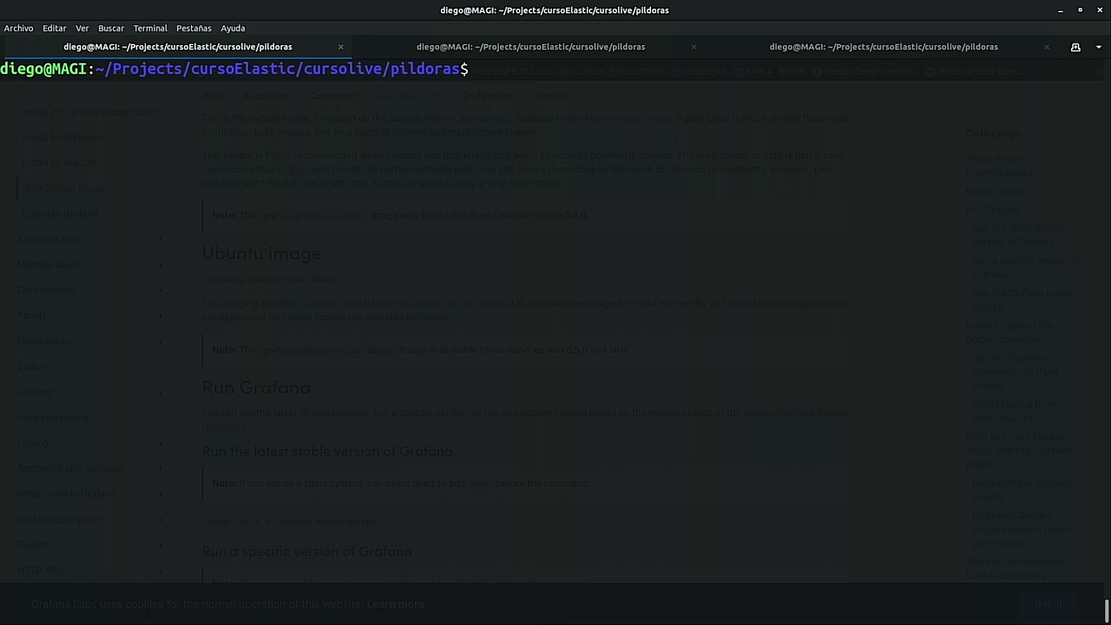
Run a container named grafana with --link elasticsearch:elasticsearch, publishing port 3000.
{"action": "type", "text": "docker "}
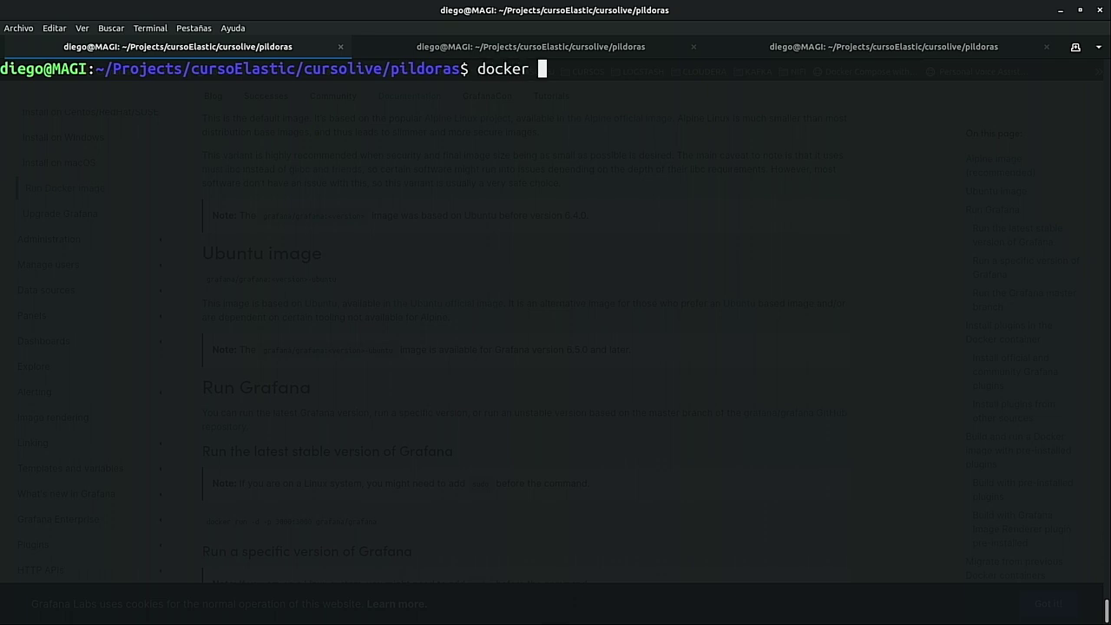
{"action": "type", "text": "run --name grafana "}
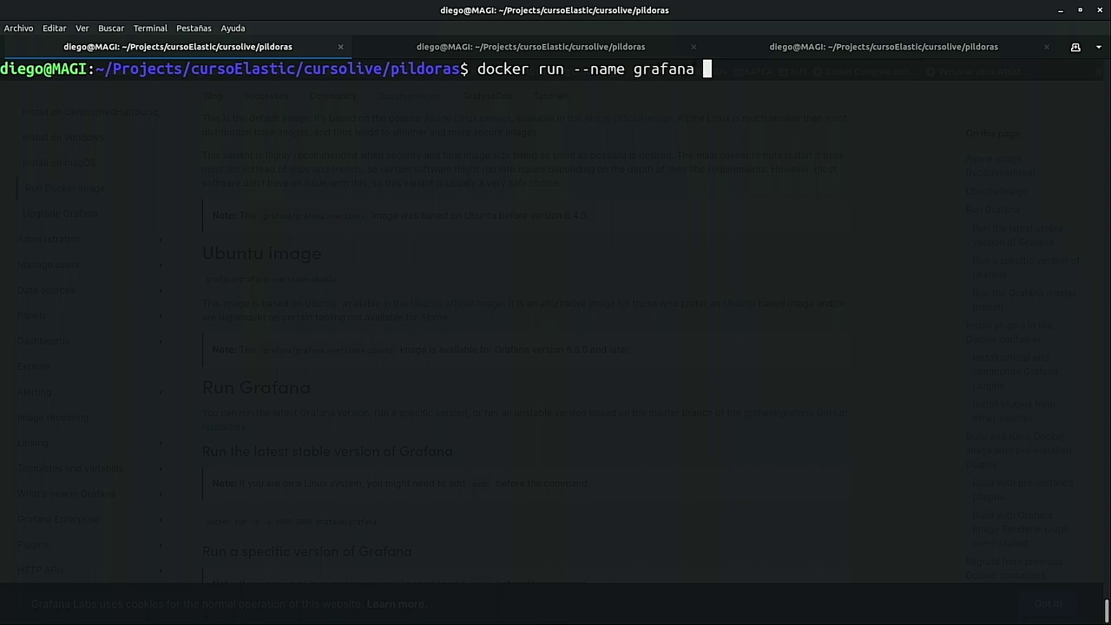
{"action": "type", "text": "-link el"}
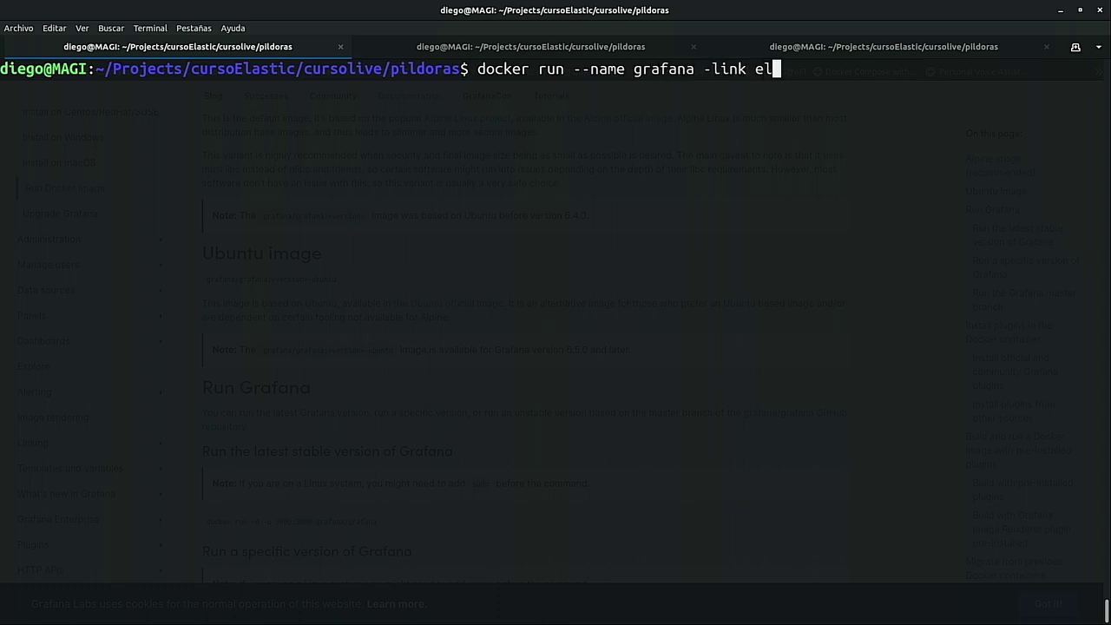
{"action": "type", "text": "asticsea"}
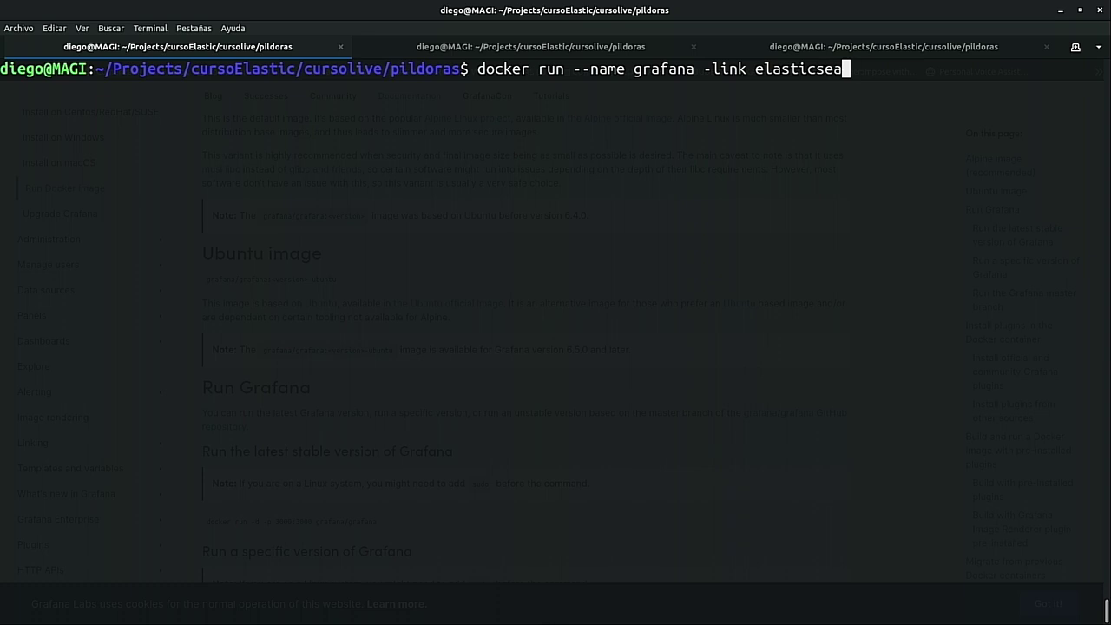
{"action": "type", "text": "rch:elasticsearch"}
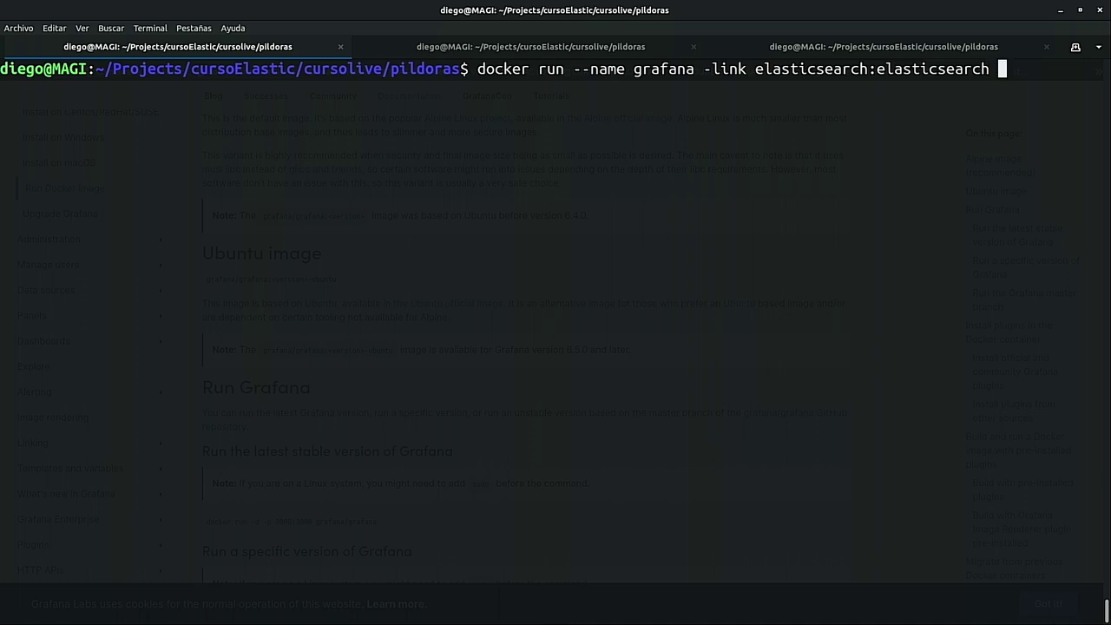
{"action": "key", "text": "alt+Tab"}
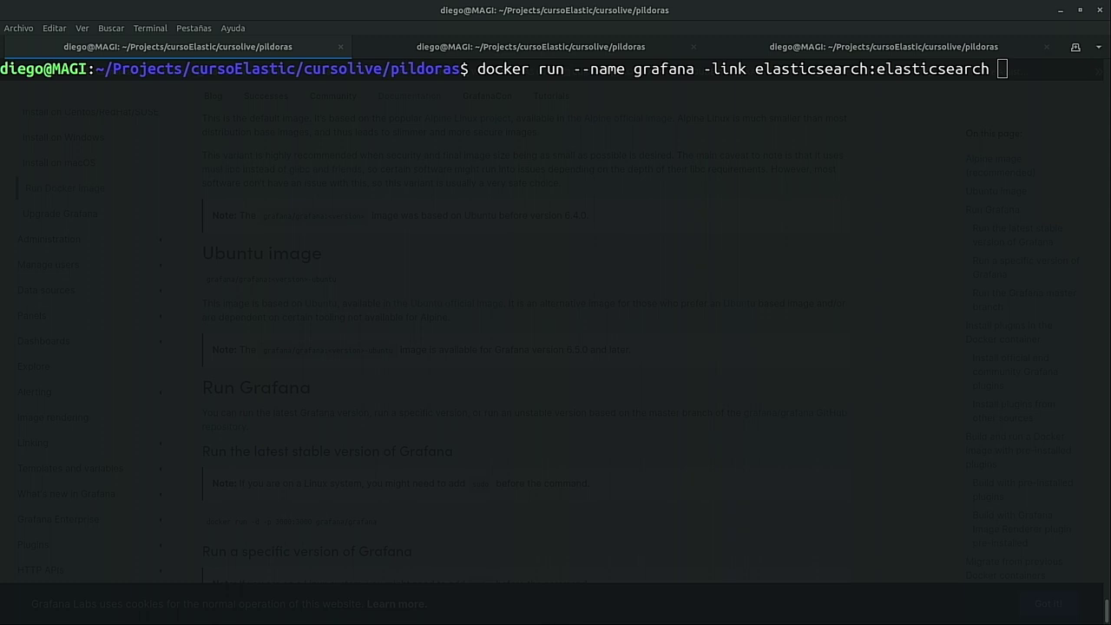
{"action": "left_click", "coordinate": [724, 289]}
{"action": "type", "text": "-p 3000:3000 grafana/grafana"}
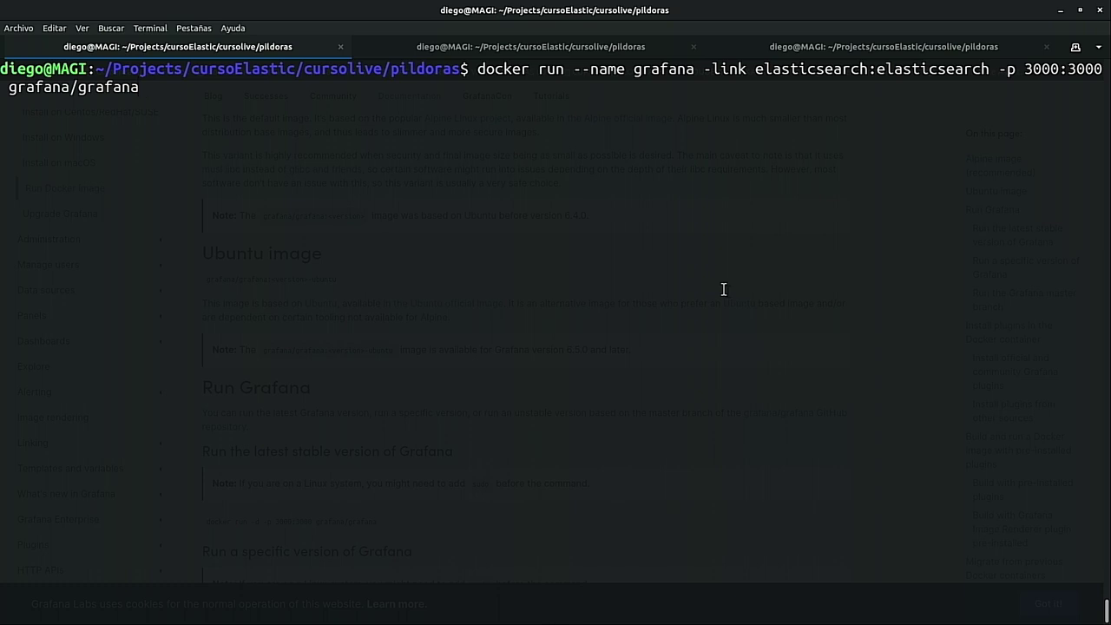
{"action": "key", "text": "ctrl+Left"}
{"action": "key", "text": "ctrl+Left"}
{"action": "key", "text": "ctrl+Left"}
{"action": "key", "text": "ctrl+Left"}
{"action": "key", "text": "ctrl+Left"}
{"action": "key", "text": "ctrl+Left"}
{"action": "key", "text": "ctrl+Left"}
{"action": "key", "text": "ctrl+Left"}
{"action": "type", "text": "-"}
{"action": "key", "text": "Right"}
{"action": "key", "text": "Right"}
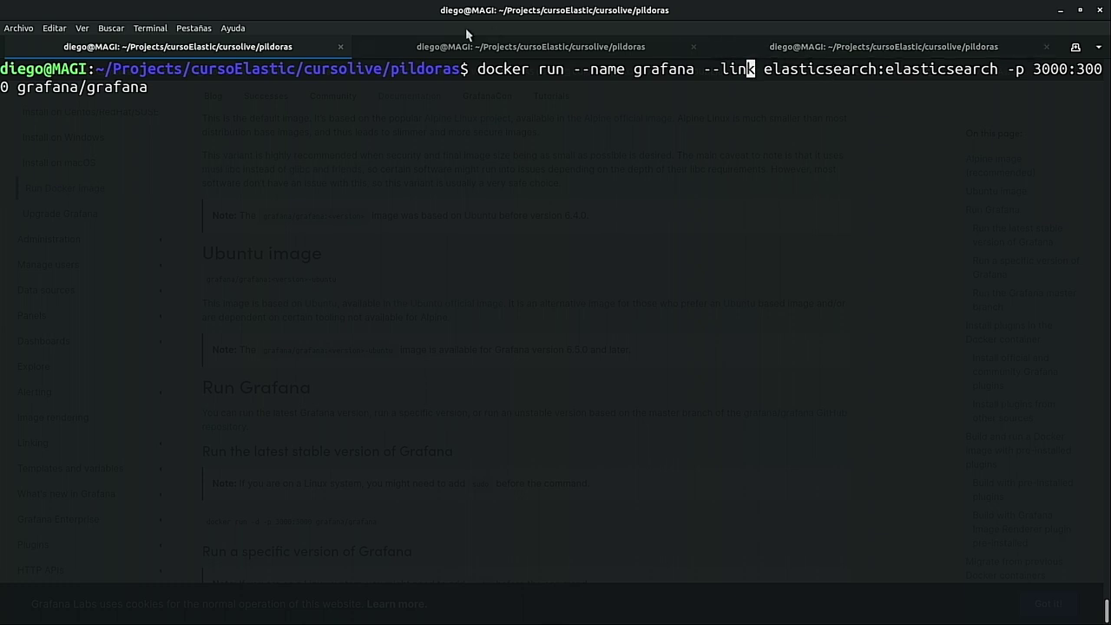
{"action": "left_click", "coordinate": [438, 50]}
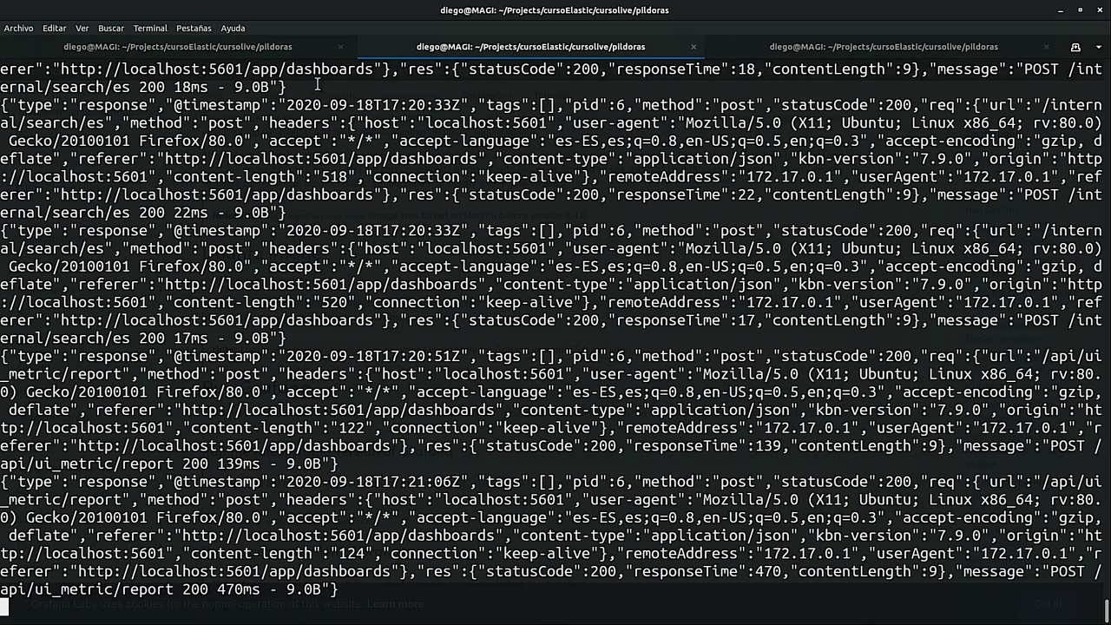
{"action": "left_click", "coordinate": [121, 48]}
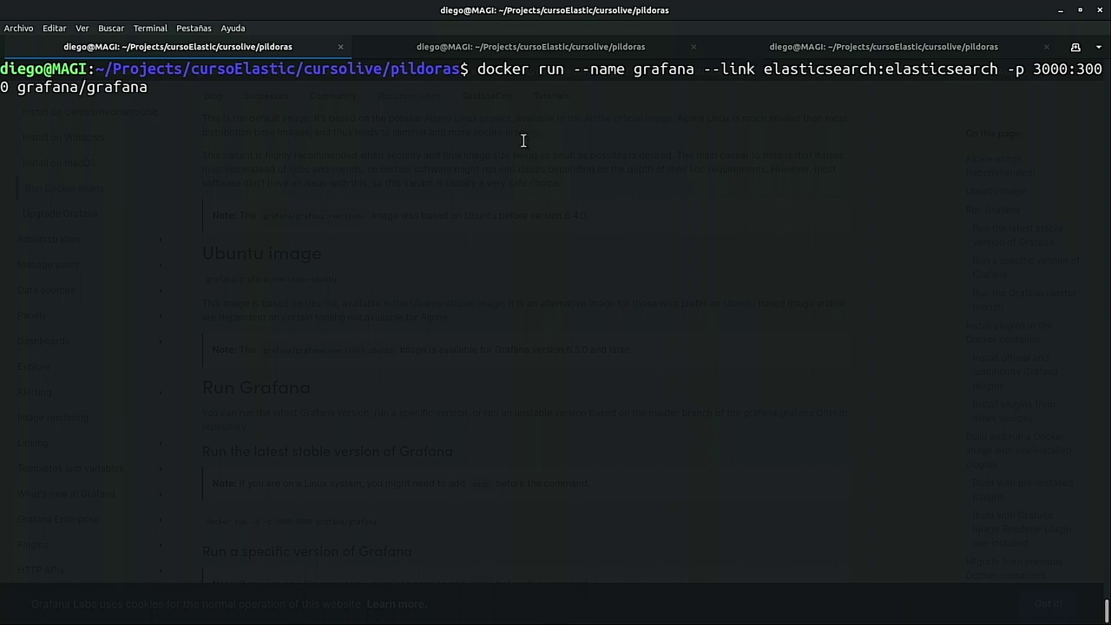
{"action": "key", "text": "Return"}
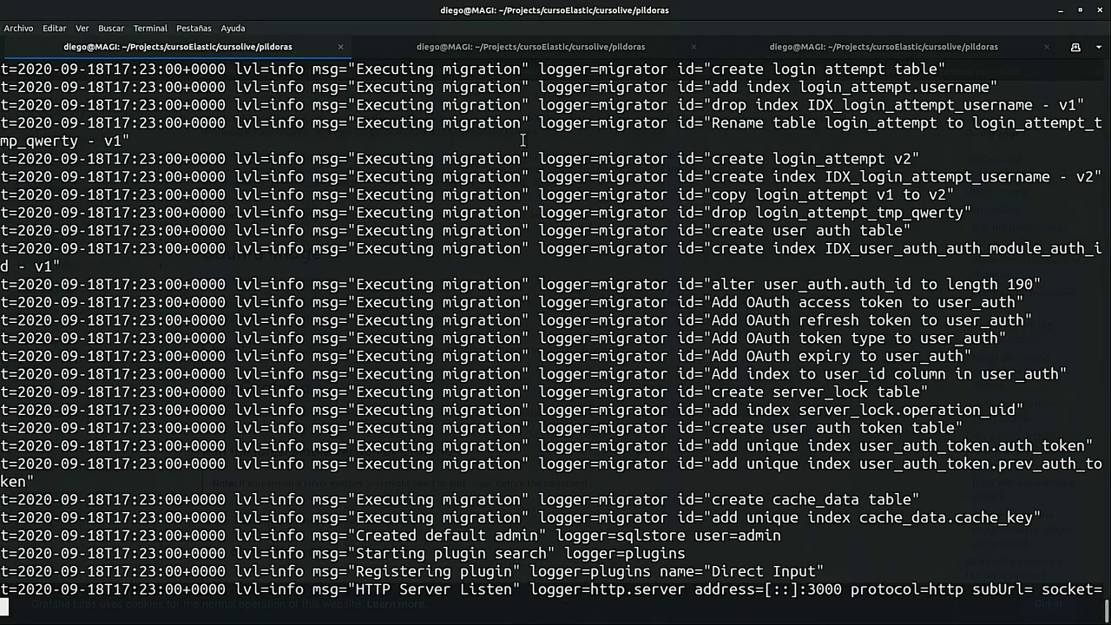
{"action": "left_click", "coordinate": [15, 29]}
Open a new terminal tab with the default profile and enlarge its text three times.
{"action": "mouse_move", "coordinate": [138, 43]}
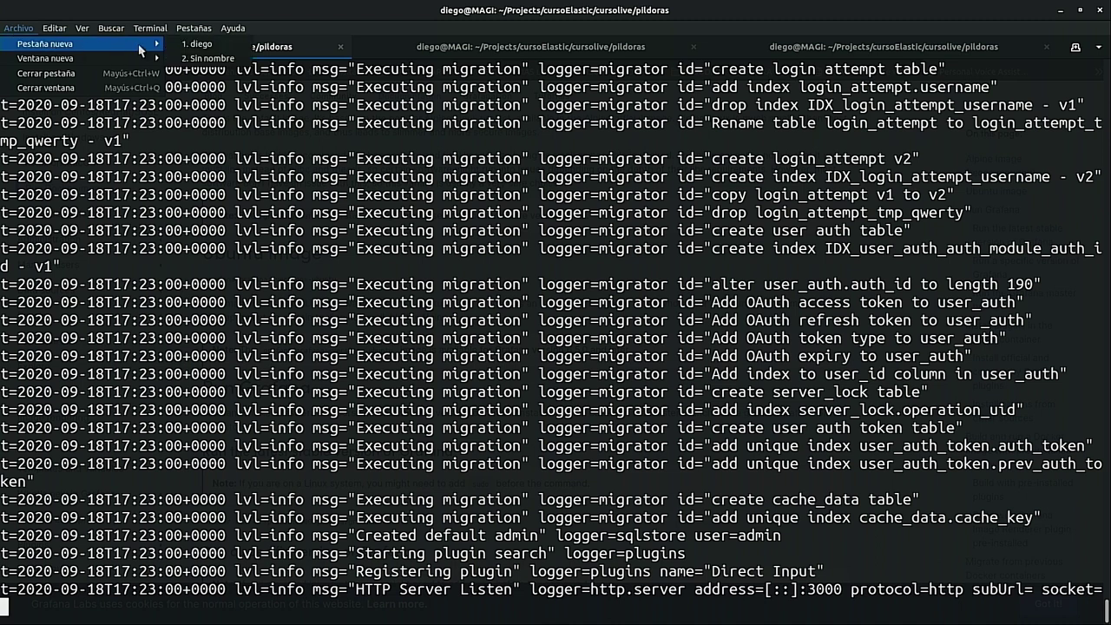
{"action": "left_click", "coordinate": [208, 45]}
{"action": "left_click", "coordinate": [81, 28]}
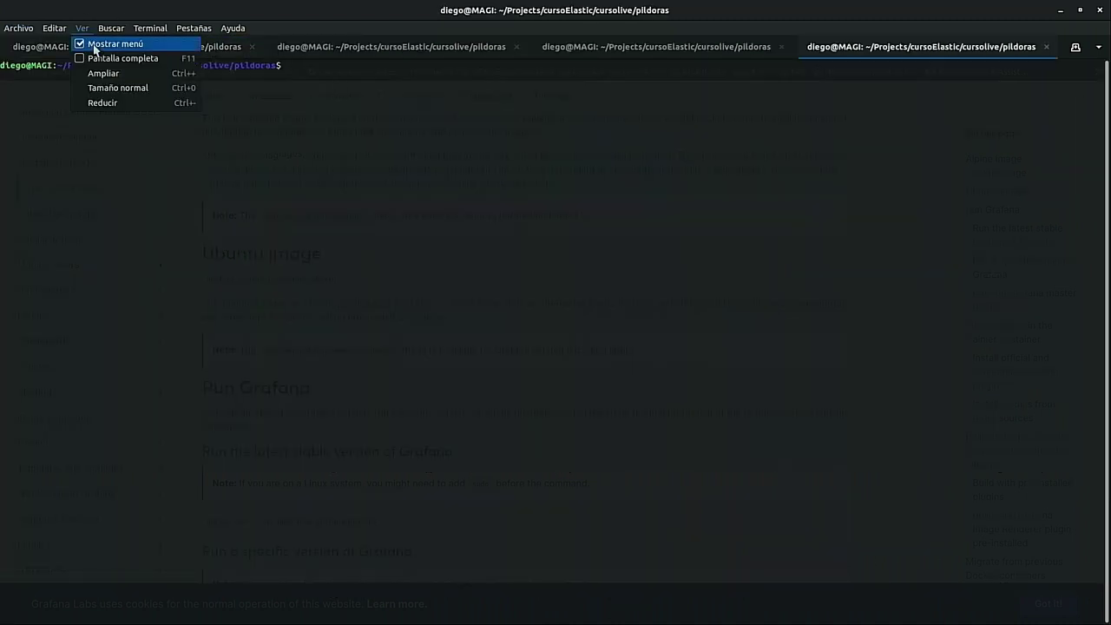
{"action": "left_click", "coordinate": [108, 76]}
{"action": "left_click", "coordinate": [82, 28]}
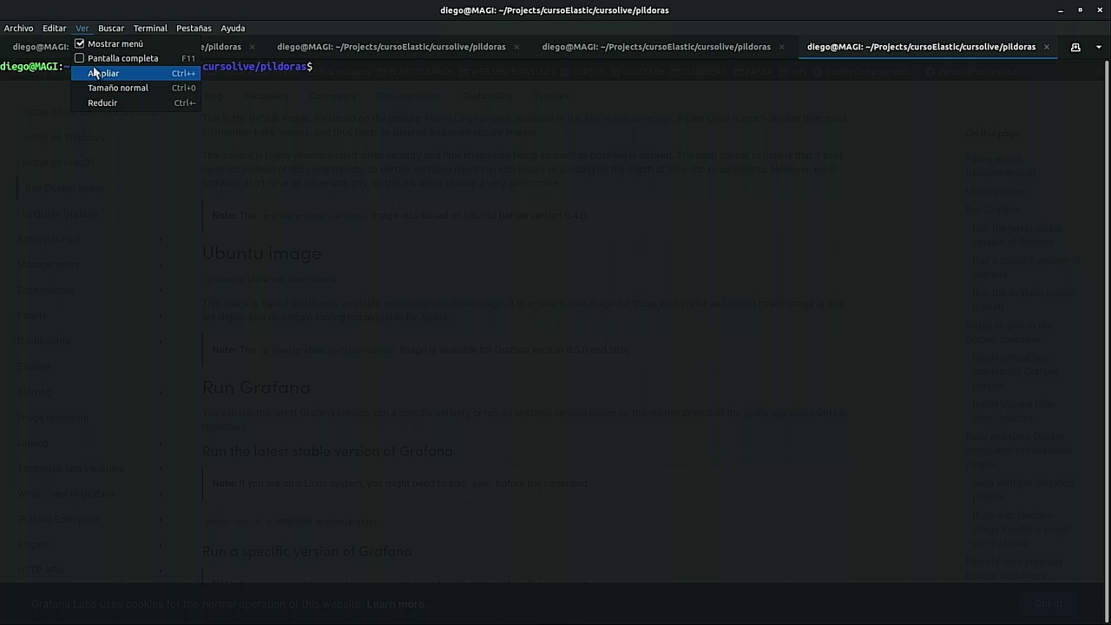
{"action": "left_click", "coordinate": [95, 72]}
{"action": "left_click", "coordinate": [82, 27]}
{"action": "left_click", "coordinate": [95, 73]}
Run docker ps to confirm grafana, kibana and elasticsearch are running.
{"action": "type", "text": "docker ps"}
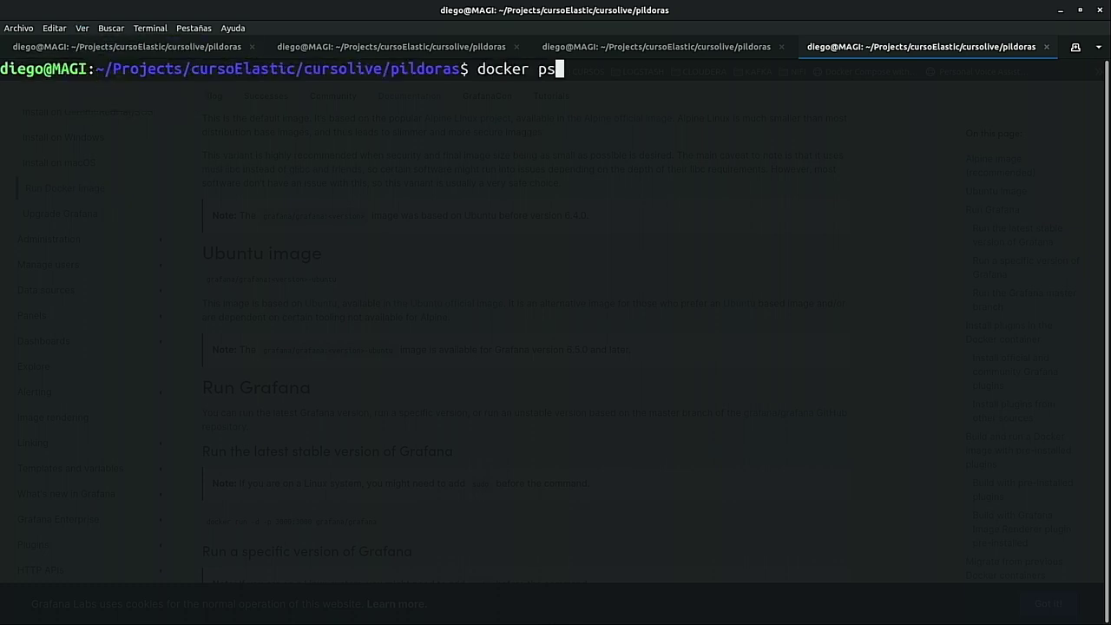
{"action": "key", "text": "Return"}
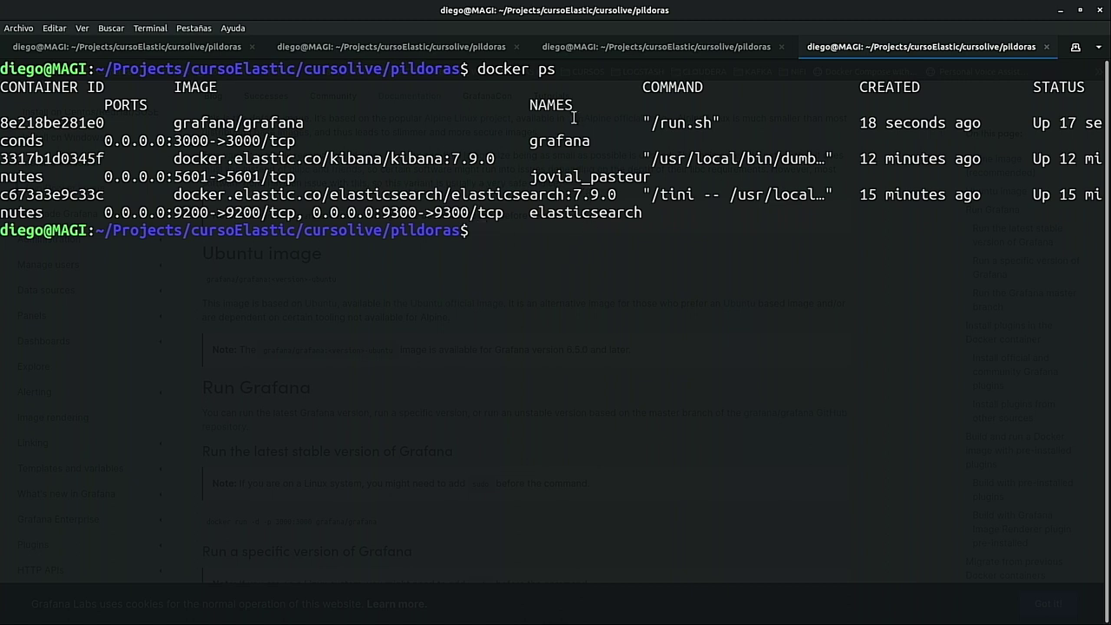
{"action": "left_click_drag", "start_coordinate": [556, 194], "coordinate": [105, 176]}
{"action": "left_click", "coordinate": [530, 259]}
Load localhost:3000 in a new Firefox tab.
{"action": "key", "text": "alt+Tab"}
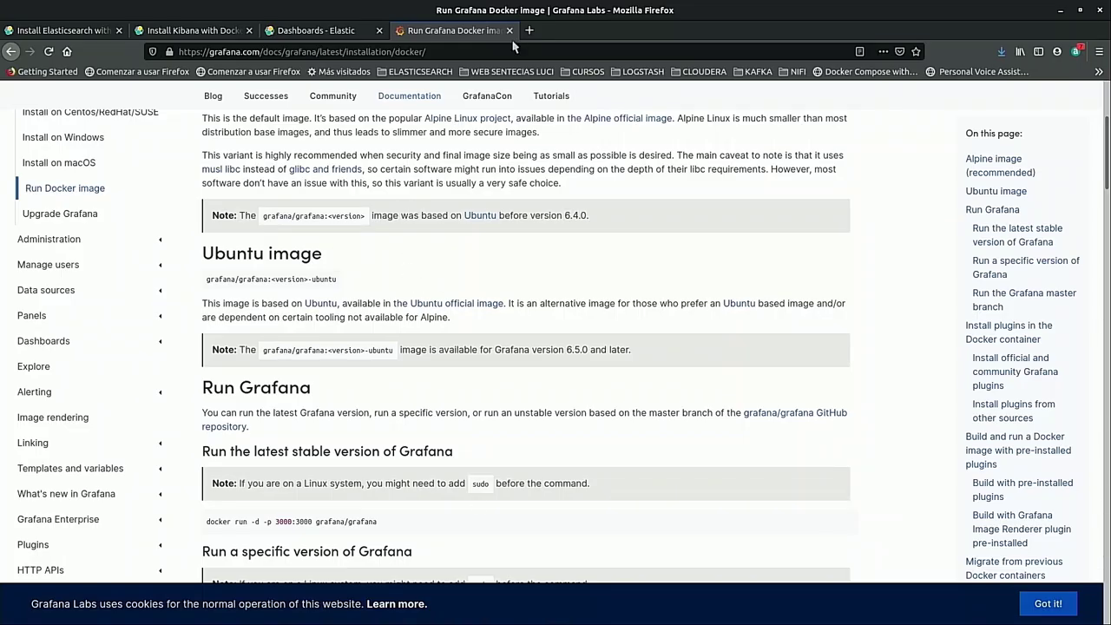
{"action": "left_click", "coordinate": [528, 30]}
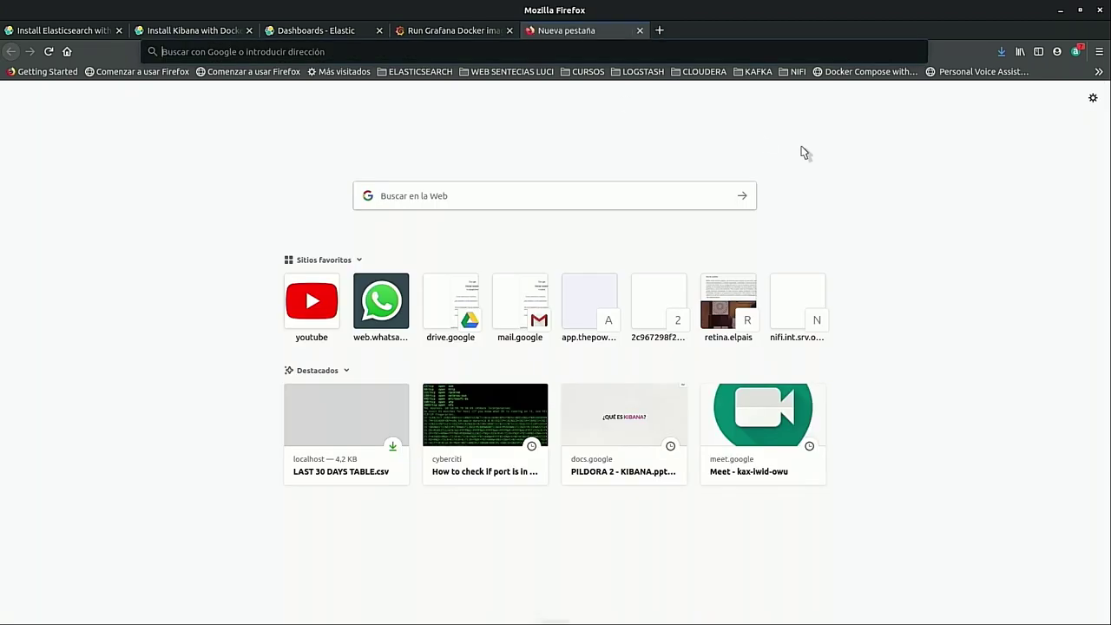
{"action": "type", "text": "localhost:"}
{"action": "key", "text": "BackSpace"}
{"action": "type", "text": "3000"}
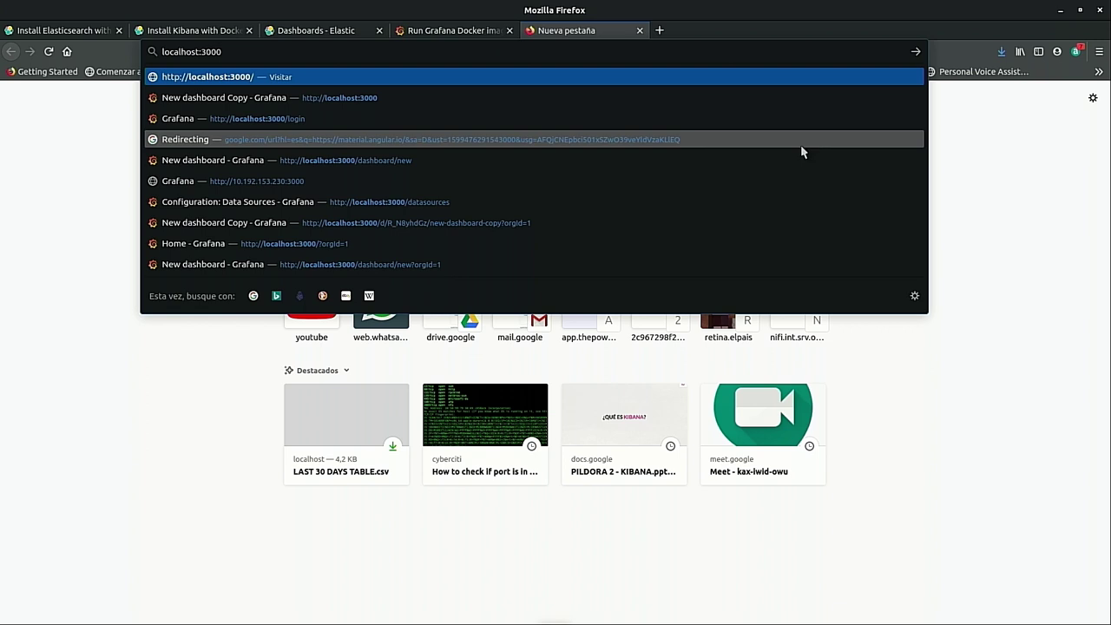
{"action": "key", "text": "Return"}
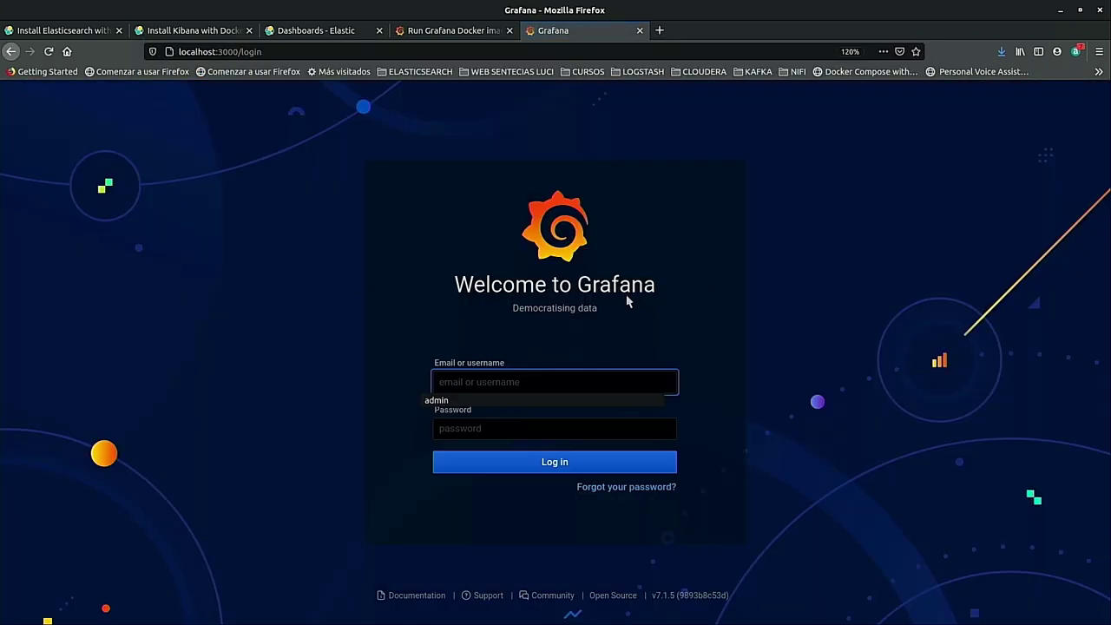
Log into Grafana with the default admin account.
{"action": "left_click", "coordinate": [509, 381]}
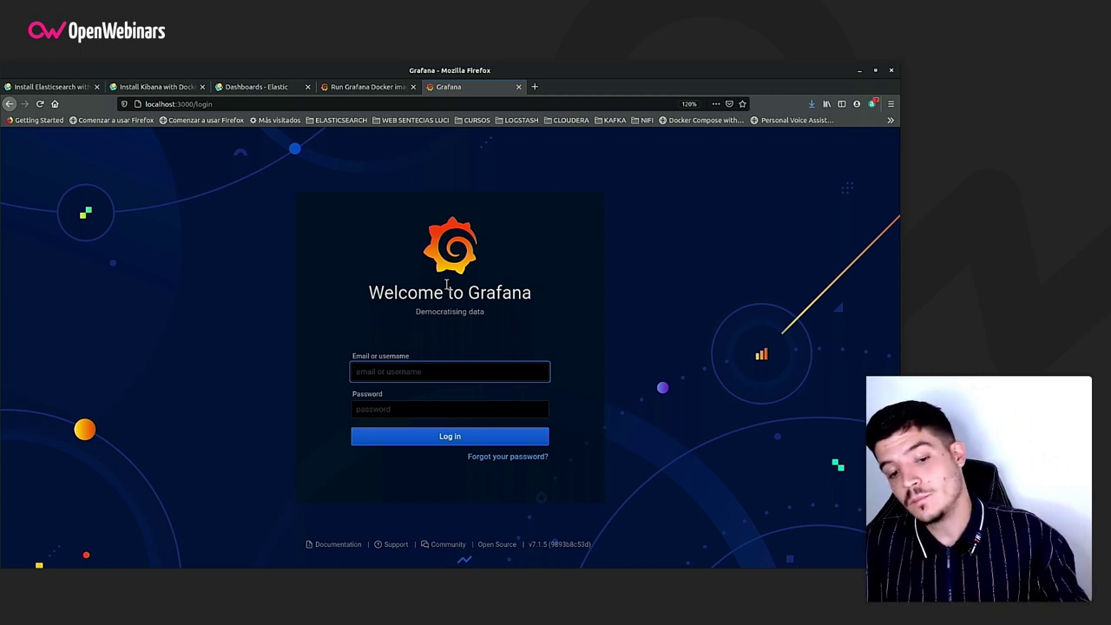
{"action": "type", "text": "admi"}
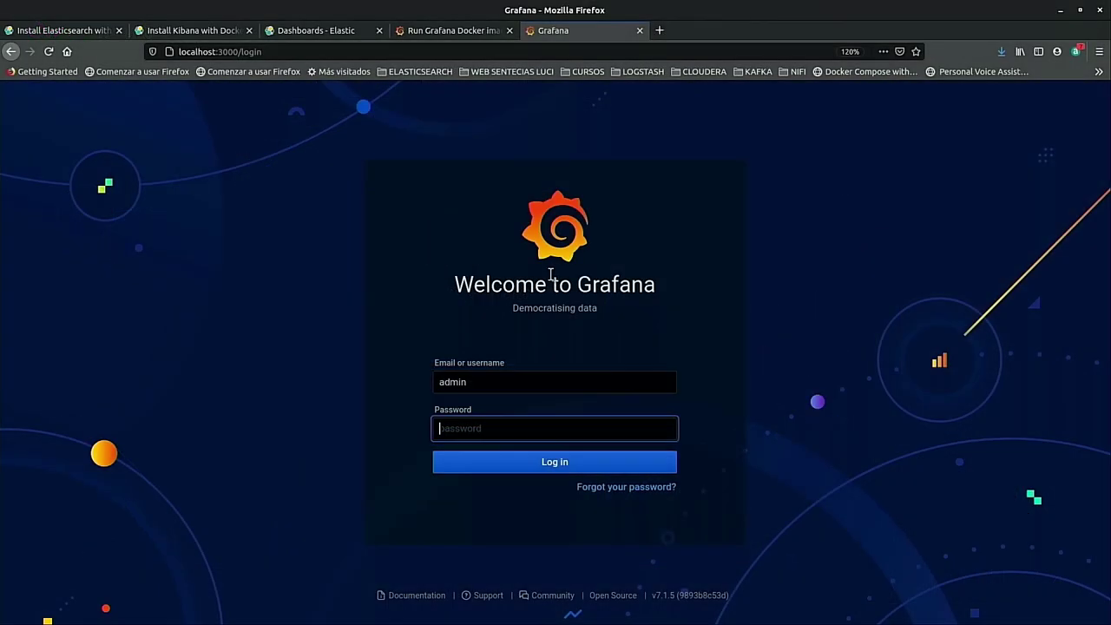
{"action": "type", "text": "a"}
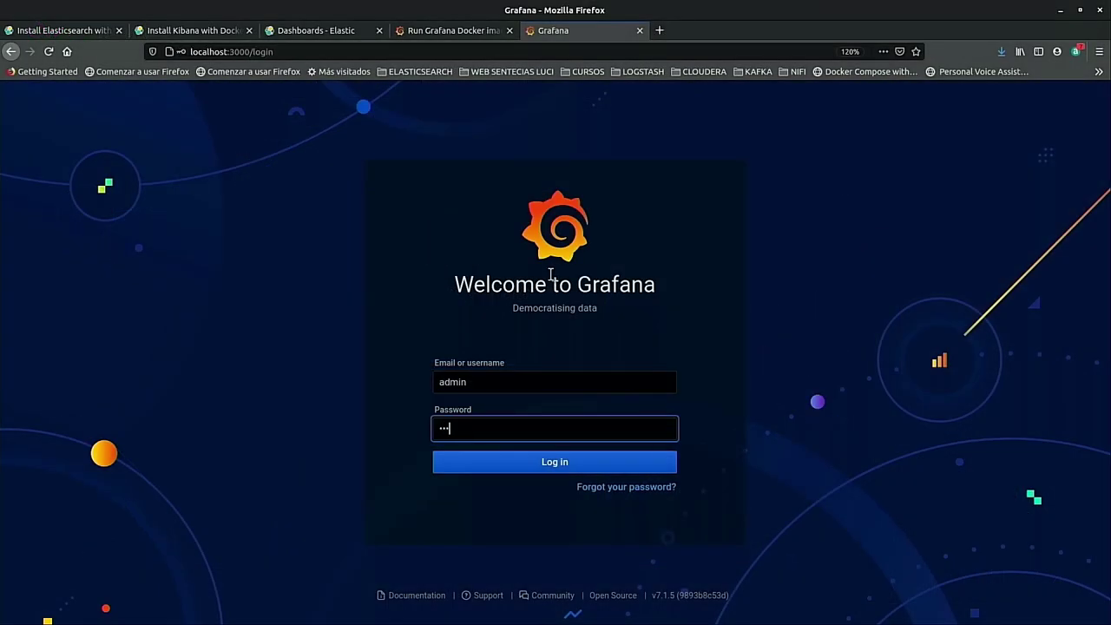
{"action": "type", "text": "dmin"}
{"action": "key", "text": "Return"}
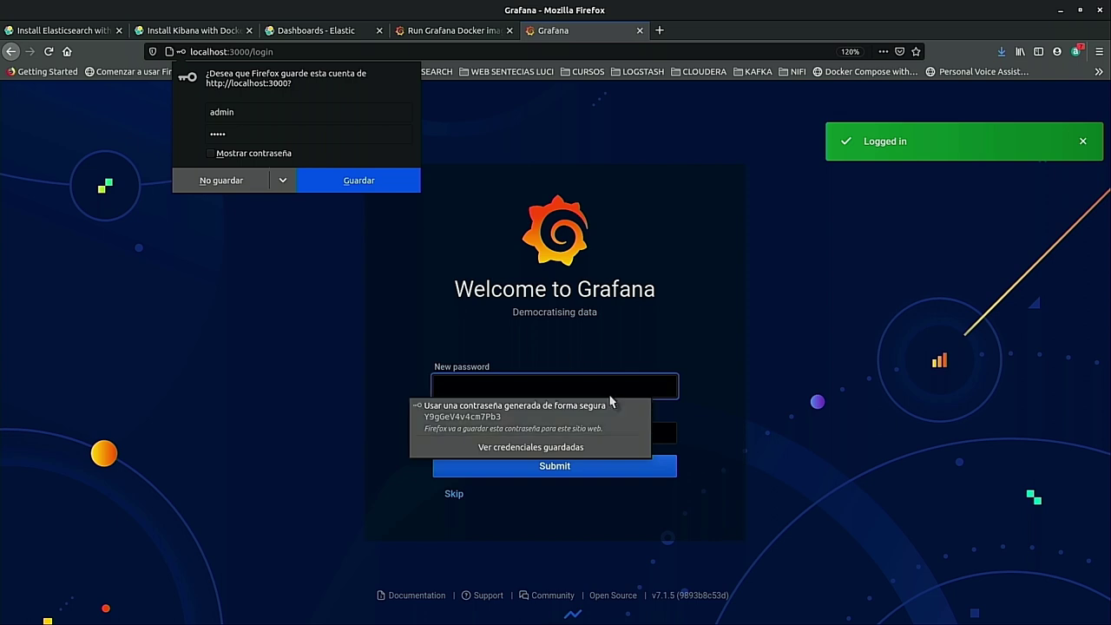
Set and confirm a new admin password, and decline Firefox's offer to save it.
{"action": "left_click", "coordinate": [521, 388]}
{"action": "type", "text": "admin"}
{"action": "key", "text": "Tab"}
{"action": "type", "text": "admin"}
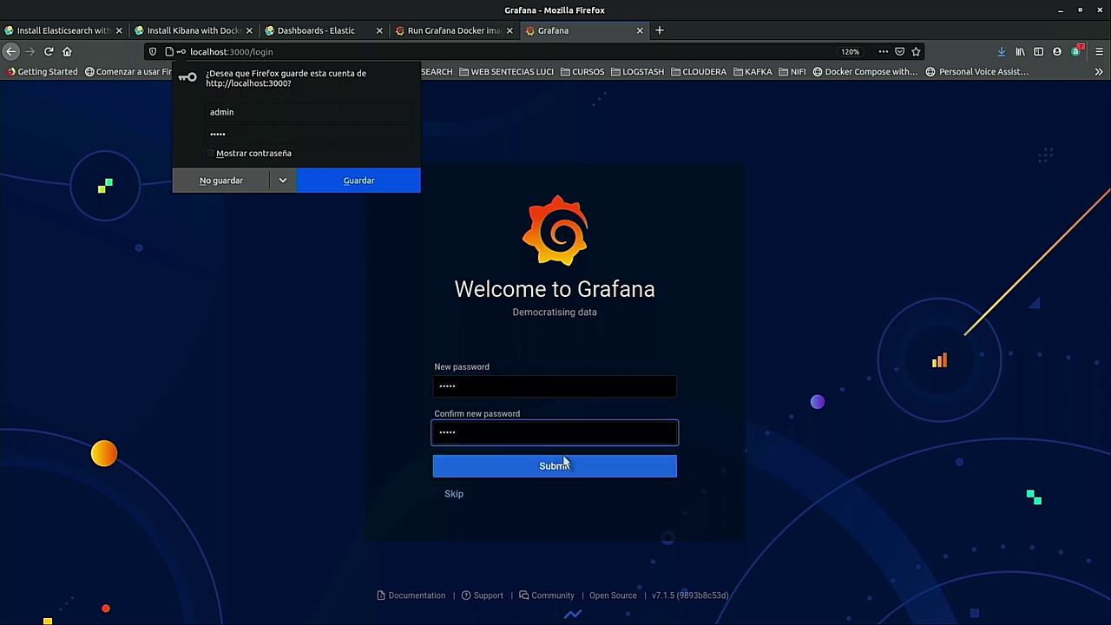
{"action": "left_click", "coordinate": [565, 463]}
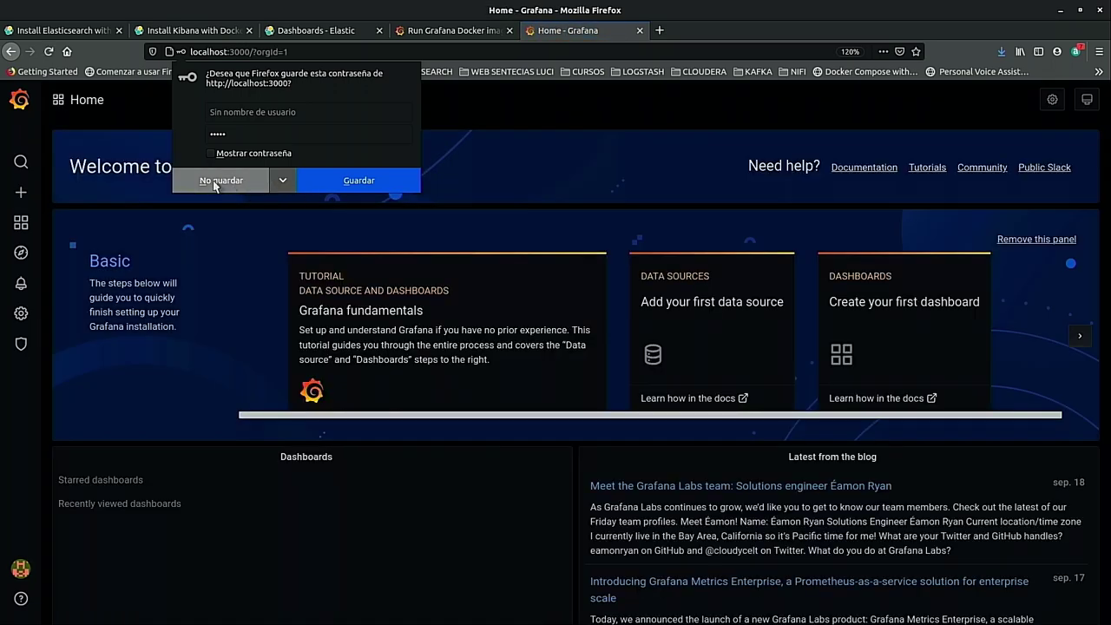
{"action": "left_click", "coordinate": [215, 181]}
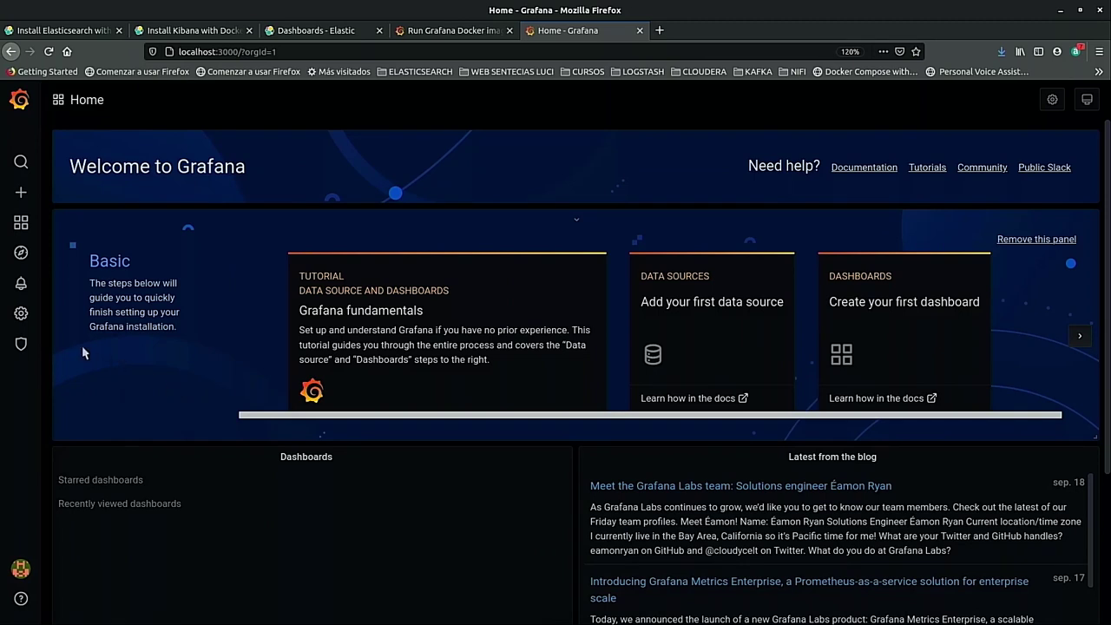
Open Data Sources from the gear Configuration menu in the sidebar.
{"action": "mouse_move", "coordinate": [23, 313]}
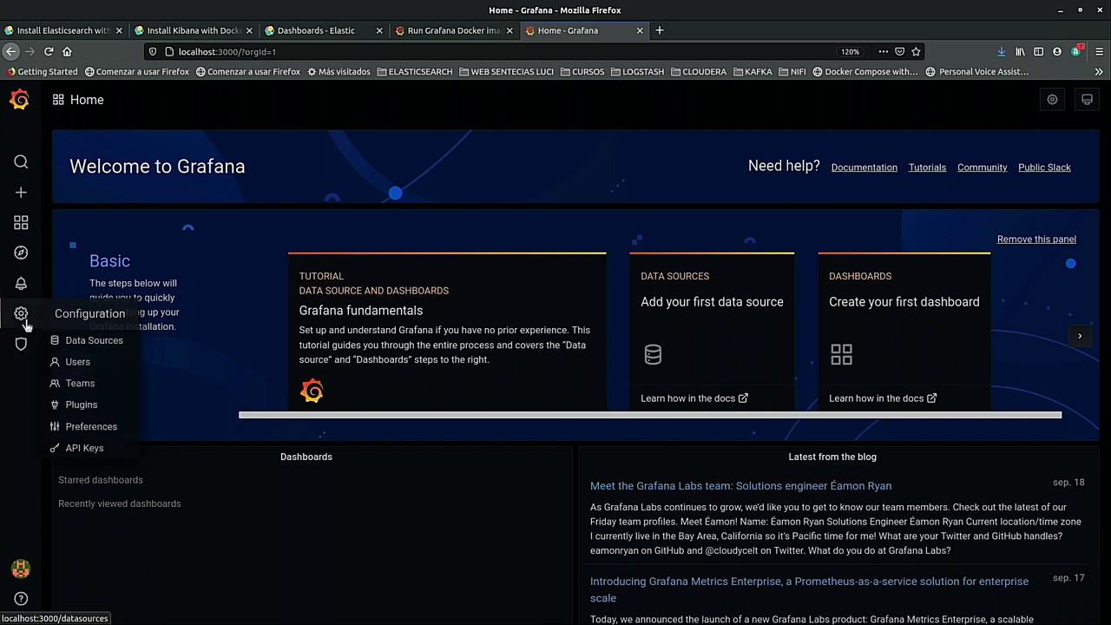
{"action": "left_click", "coordinate": [83, 340]}
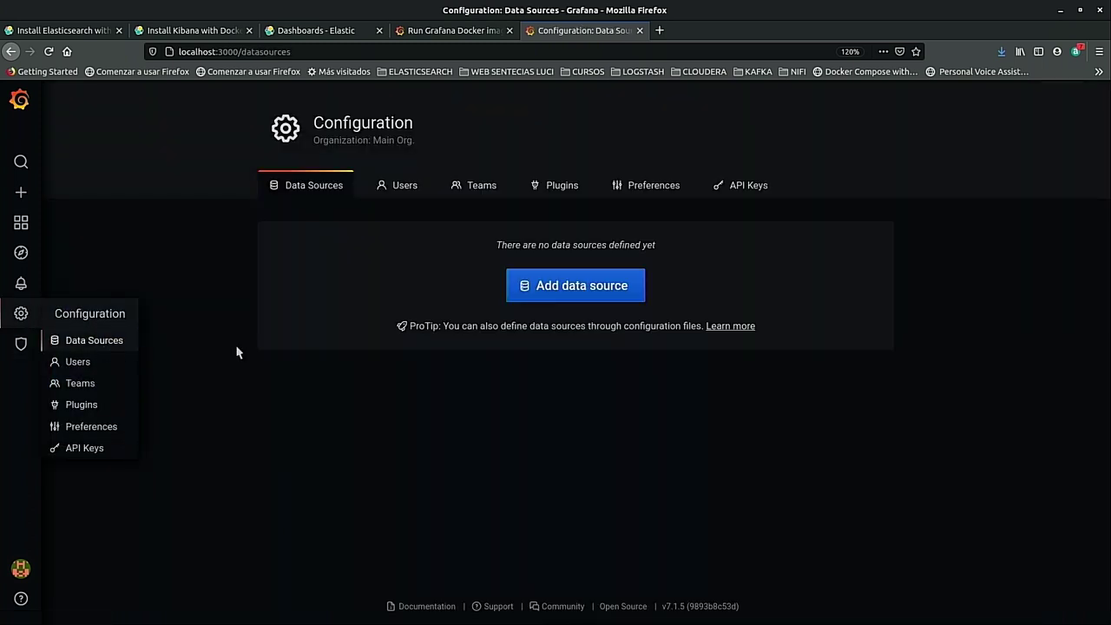
Add a new data source, choosing Elasticsearch from the list of types.
{"action": "left_click", "coordinate": [562, 297]}
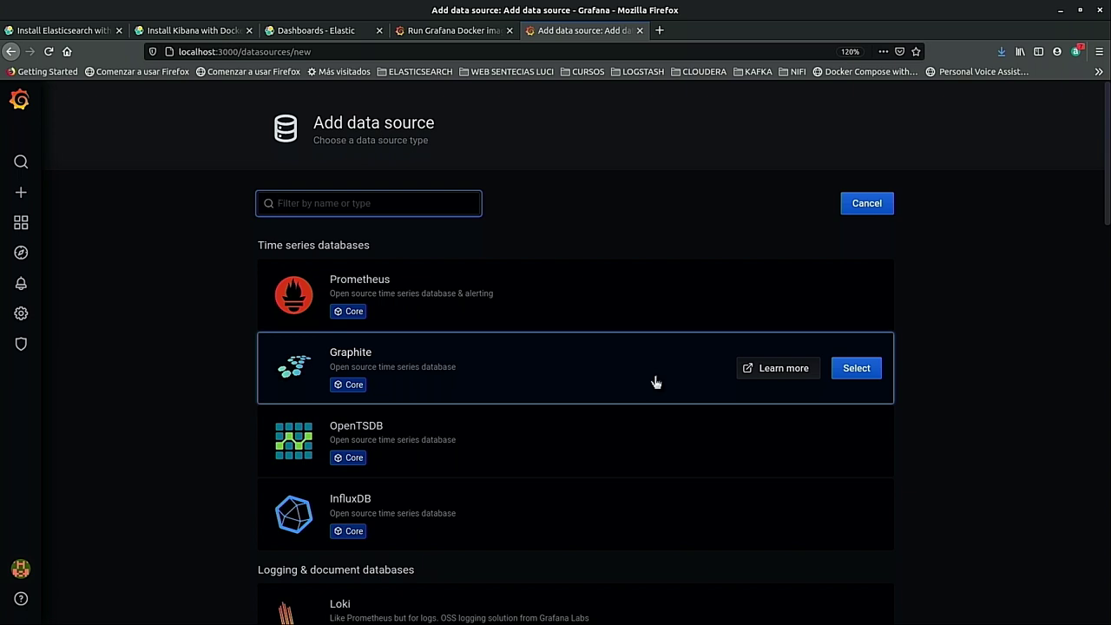
{"action": "scroll", "coordinate": [681, 382], "scroll_direction": "down", "scroll_amount": 5}
{"action": "scroll", "coordinate": [315, 320], "scroll_direction": "up", "scroll_amount": 3}
{"action": "scroll", "coordinate": [564, 331], "scroll_direction": "up", "scroll_amount": 2}
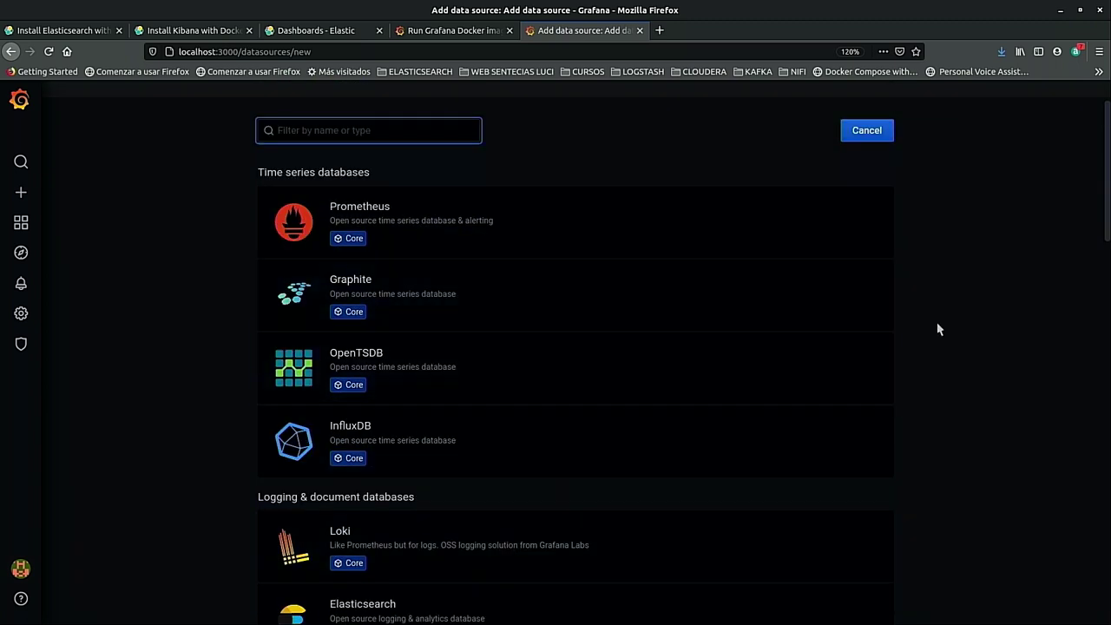
{"action": "scroll", "coordinate": [948, 310], "scroll_direction": "up", "scroll_amount": 2}
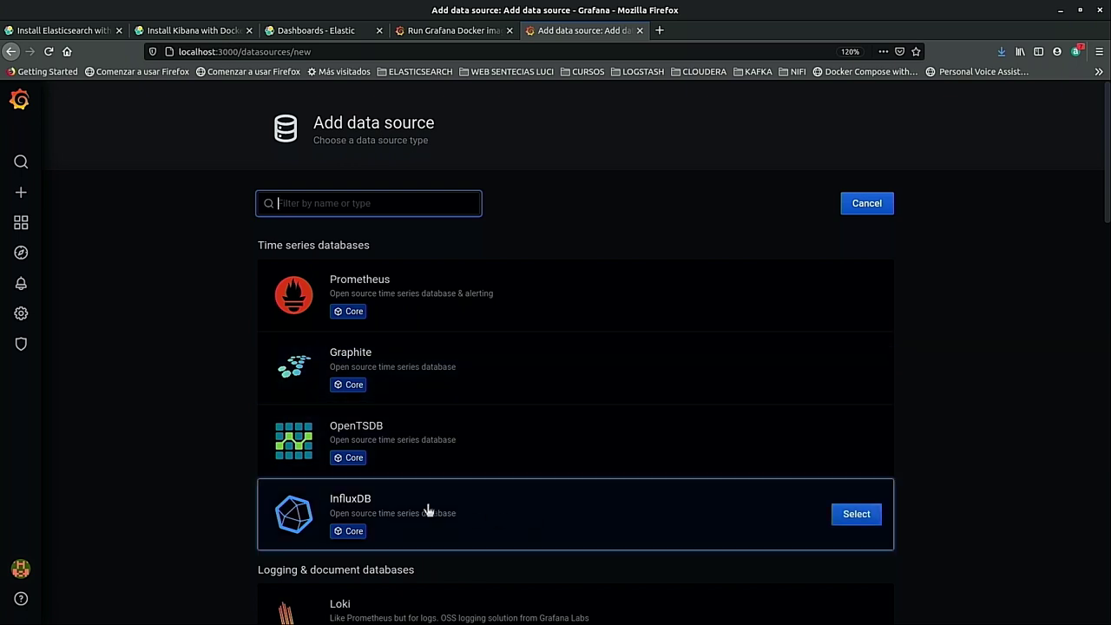
{"action": "scroll", "coordinate": [441, 302], "scroll_direction": "down", "scroll_amount": 1}
{"action": "scroll", "coordinate": [596, 310], "scroll_direction": "down", "scroll_amount": 6}
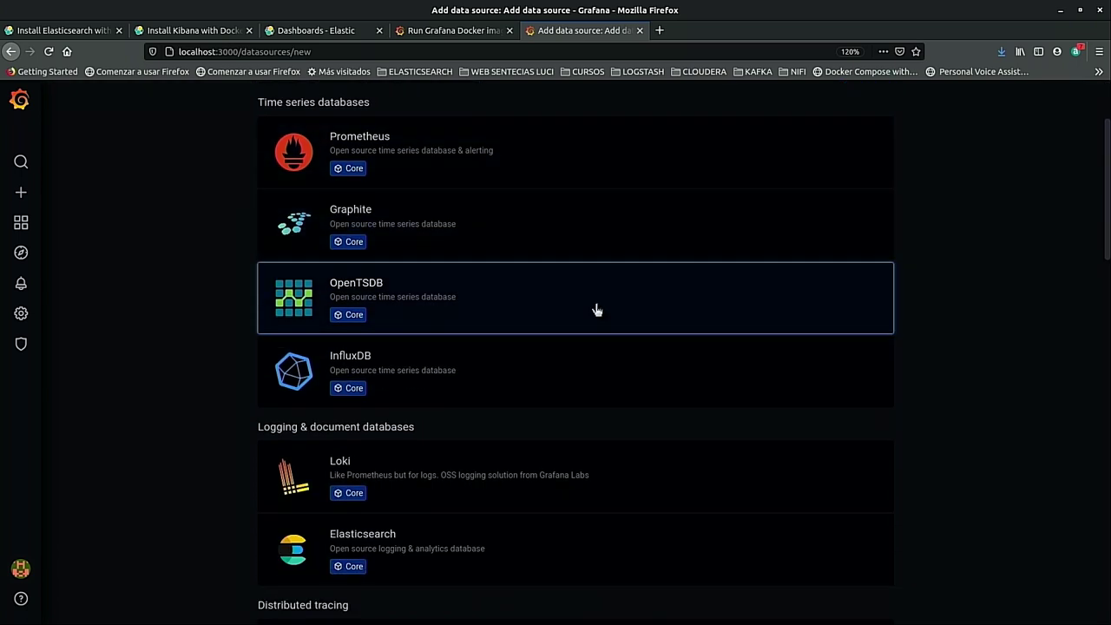
{"action": "scroll", "coordinate": [615, 419], "scroll_direction": "down", "scroll_amount": 10}
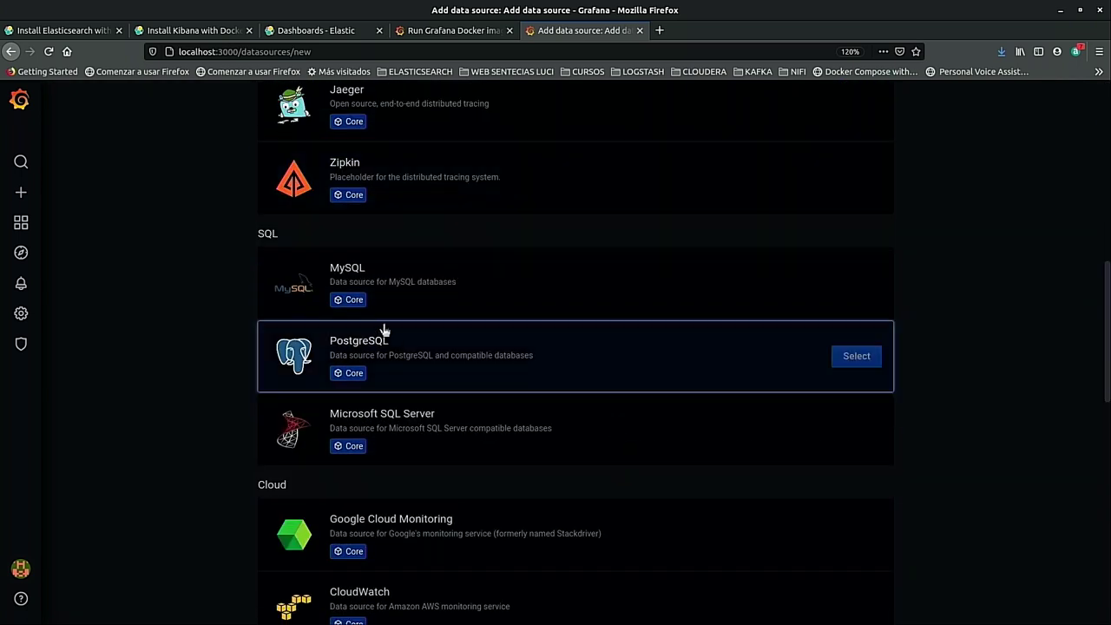
{"action": "scroll", "coordinate": [533, 379], "scroll_direction": "down", "scroll_amount": 7}
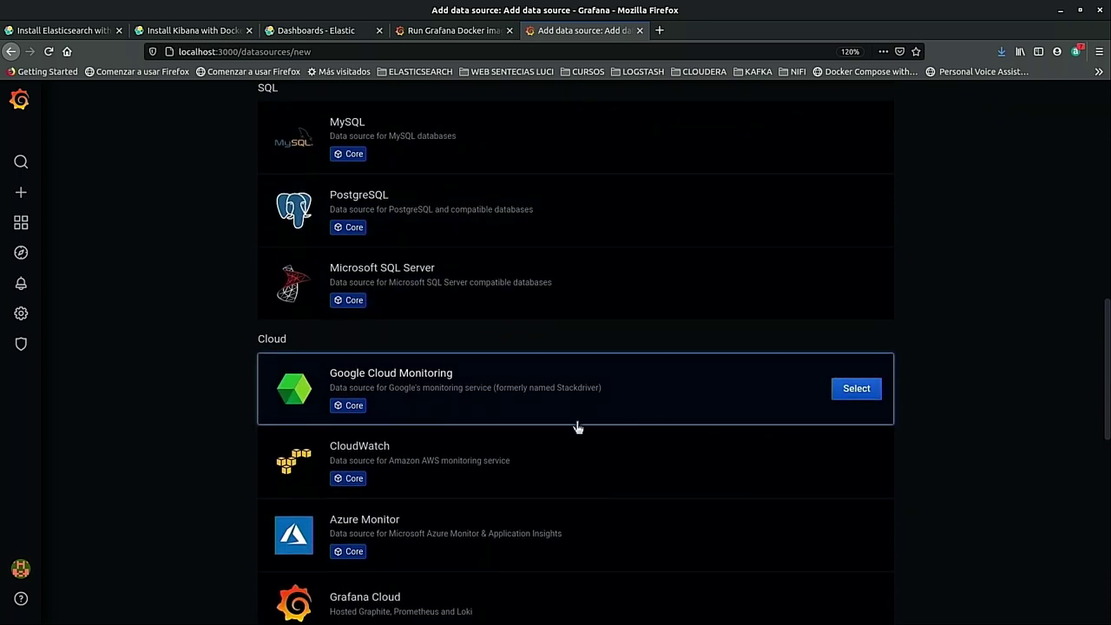
{"action": "scroll", "coordinate": [508, 486], "scroll_direction": "down", "scroll_amount": 12}
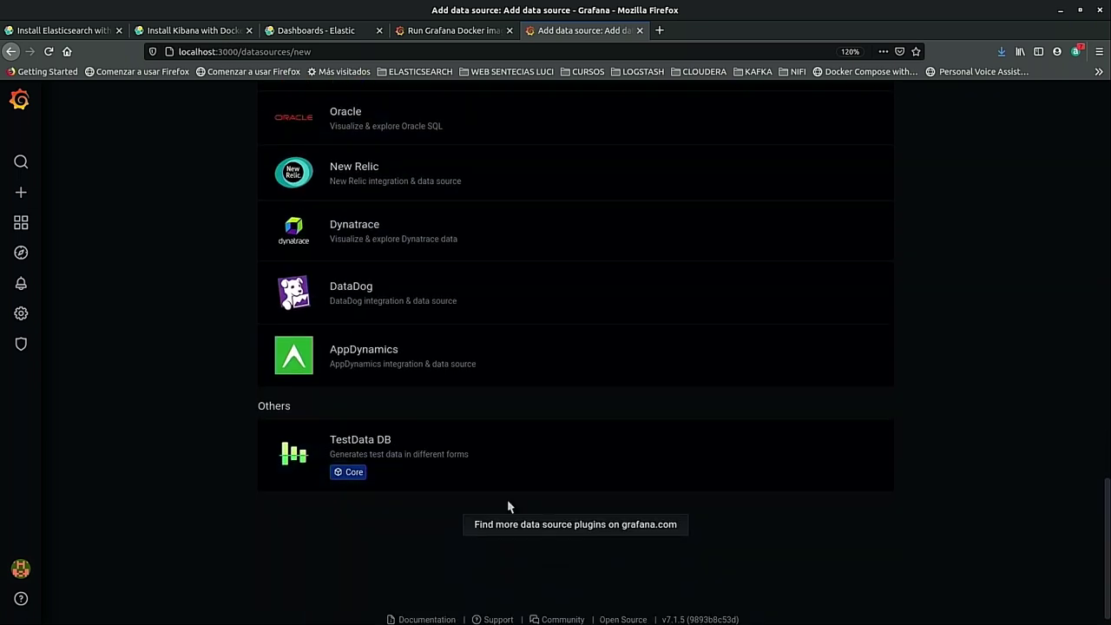
{"action": "scroll", "coordinate": [979, 526], "scroll_direction": "up", "scroll_amount": 6}
{"action": "scroll", "coordinate": [979, 526], "scroll_direction": "up", "scroll_amount": 20}
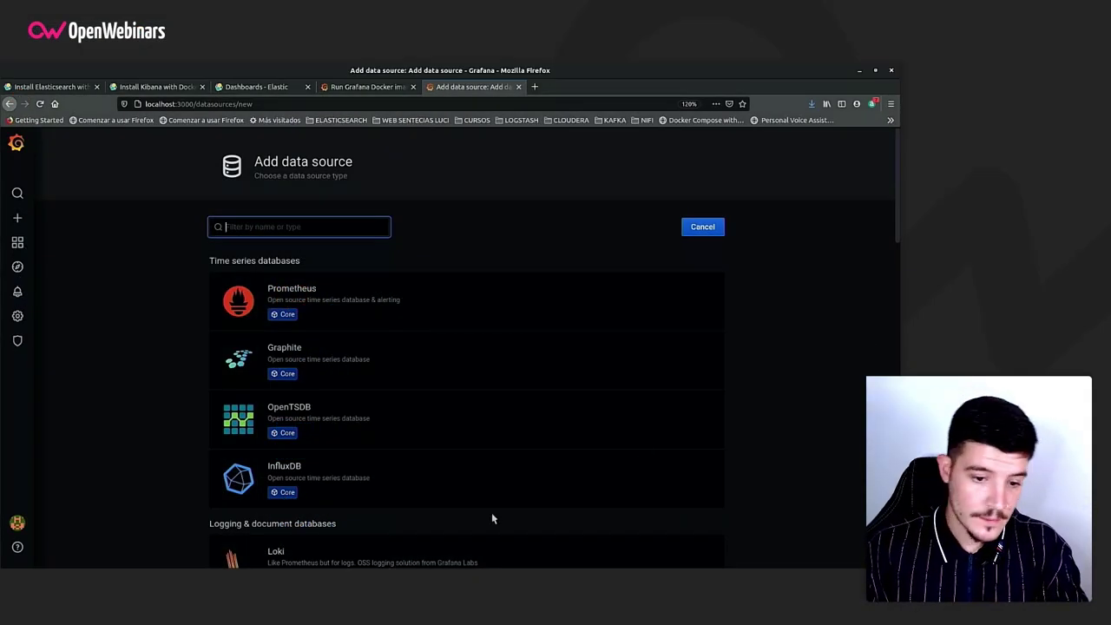
{"action": "scroll", "coordinate": [332, 425], "scroll_direction": "down", "scroll_amount": 3}
{"action": "left_click", "coordinate": [312, 421]}
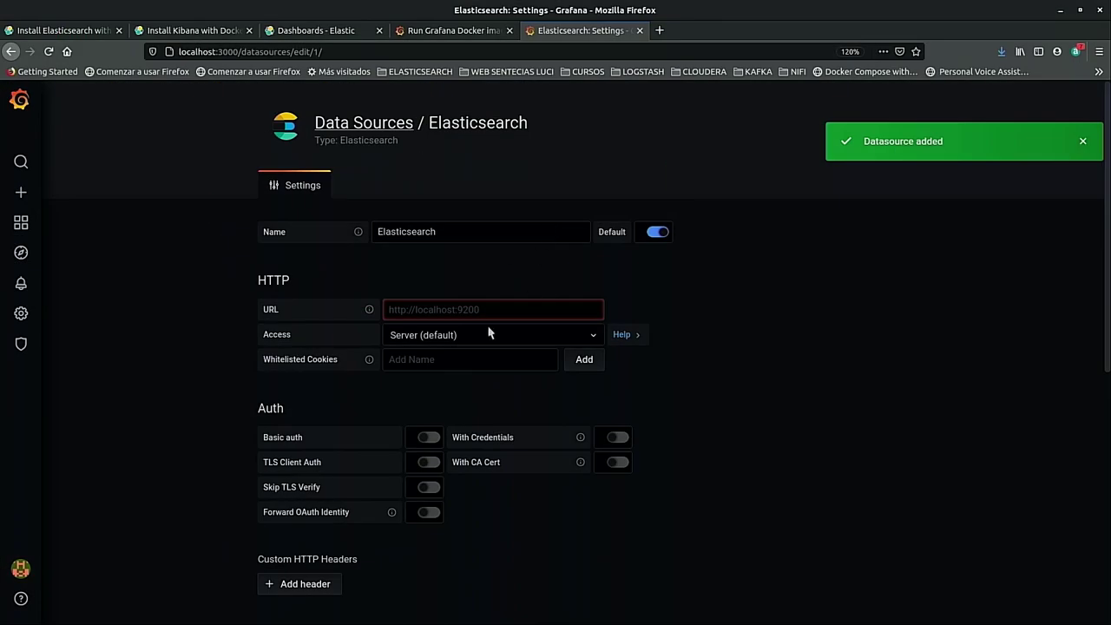
Enter URL elasticsearch:9200 and index name vehiculos_test for the Elasticsearch data source.
{"action": "left_click", "coordinate": [404, 313]}
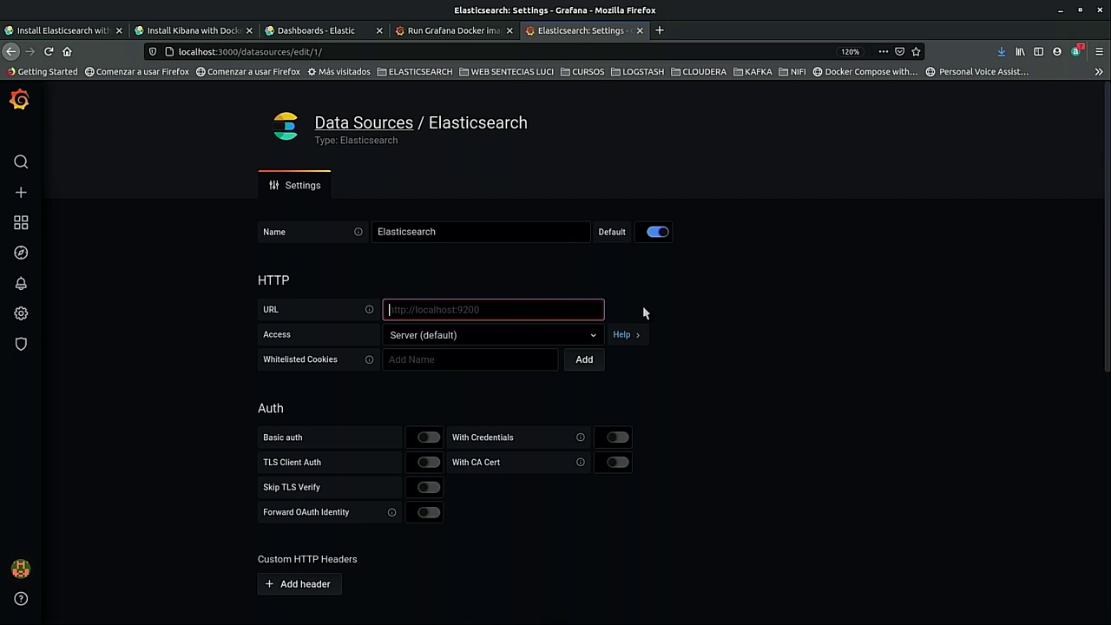
{"action": "type", "text": "elasticsearch:92000"}
{"action": "key", "text": "BackSpace"}
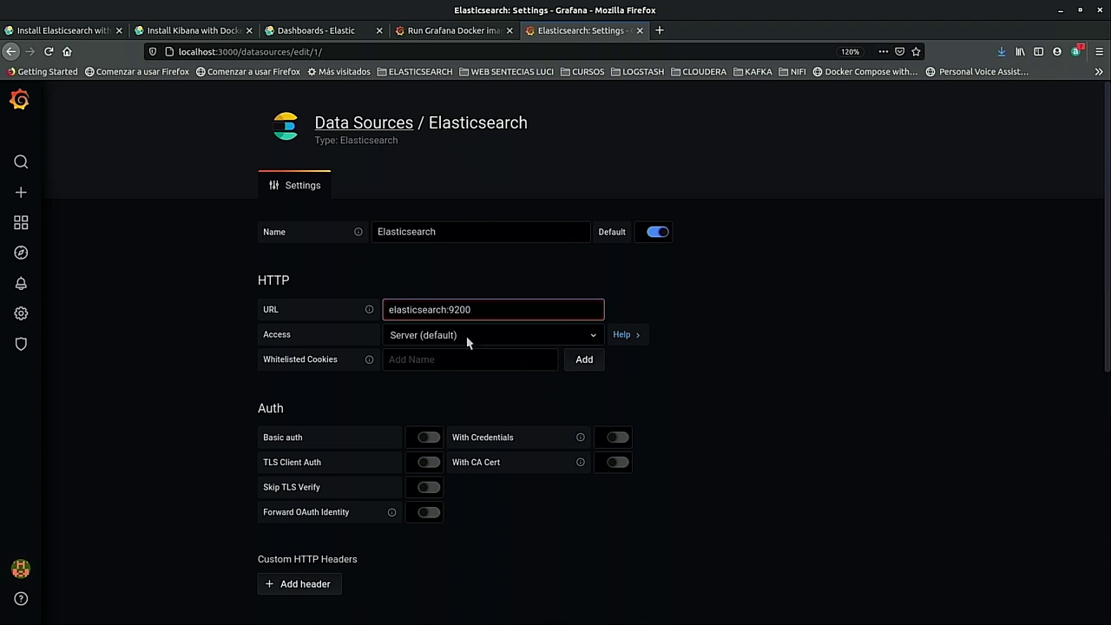
{"action": "scroll", "coordinate": [497, 351], "scroll_direction": "down", "scroll_amount": 4}
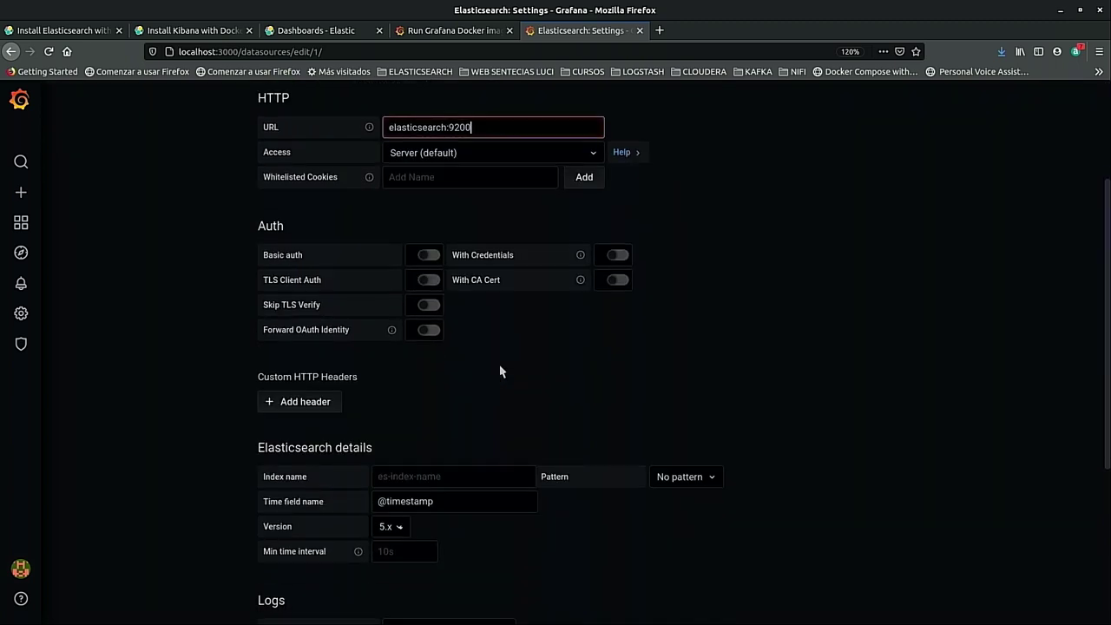
{"action": "left_click", "coordinate": [401, 477]}
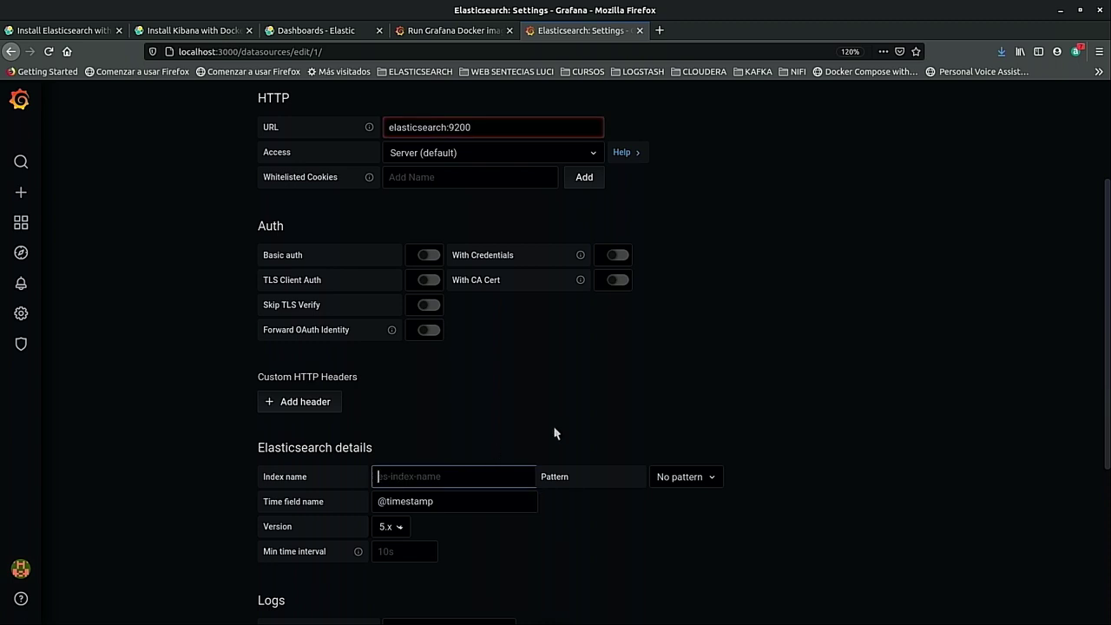
{"action": "type", "text": "vehiculos_test"}
{"action": "left_click", "coordinate": [467, 491]}
{"action": "left_click", "coordinate": [466, 485]}
{"action": "left_click", "coordinate": [467, 495]}
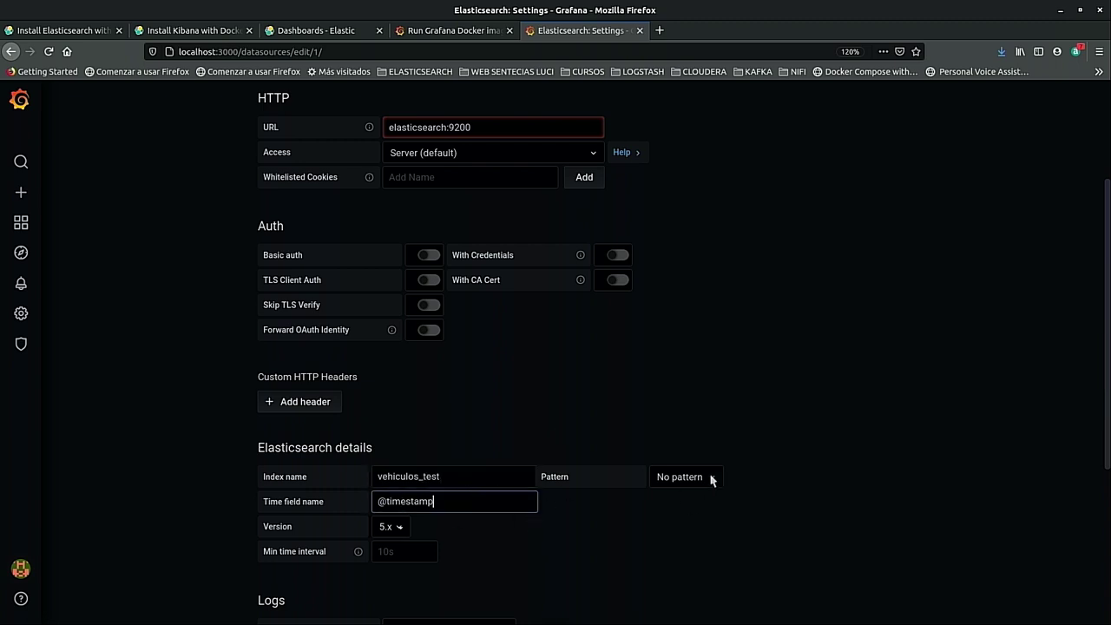
{"action": "left_click_drag", "start_coordinate": [490, 505], "coordinate": [342, 502]}
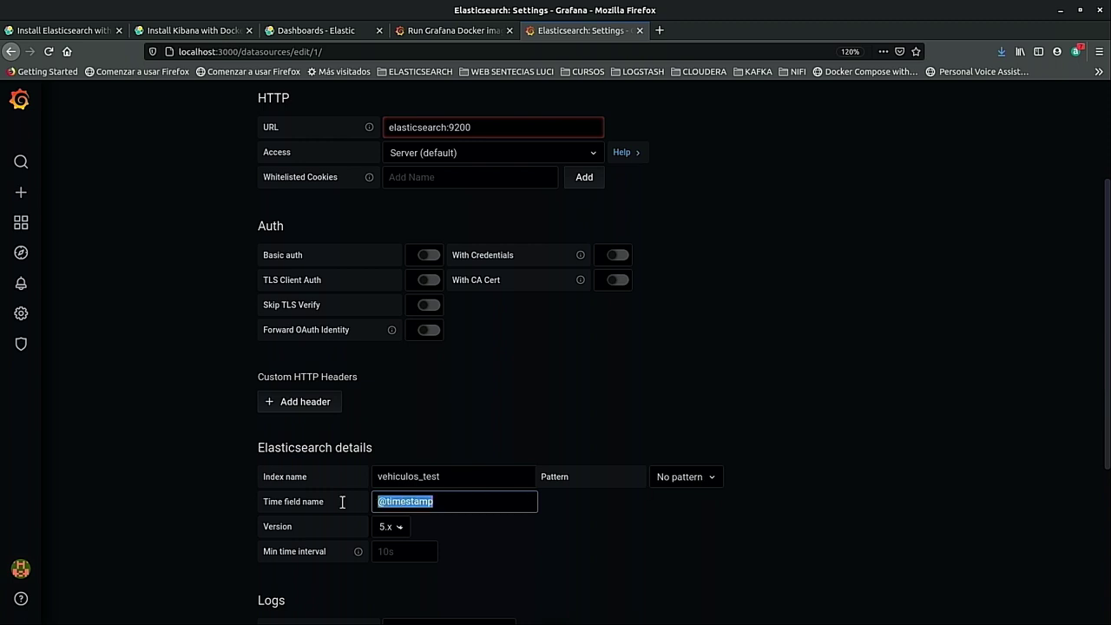
{"action": "key", "text": "BackSpace"}
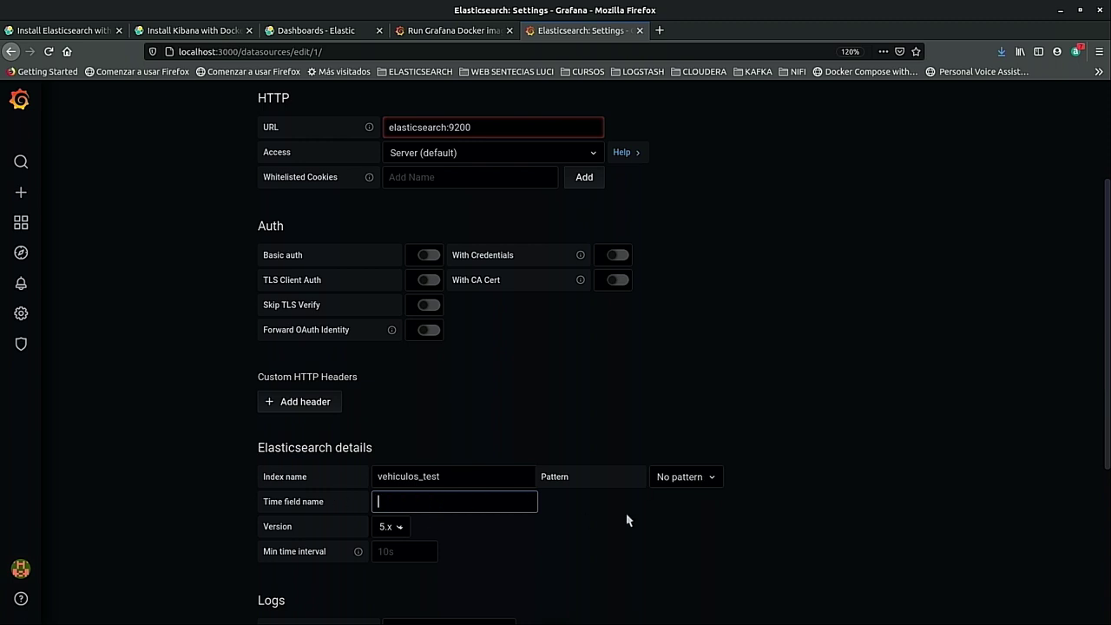
Set the Elasticsearch version to 7.0+.
{"action": "left_click", "coordinate": [689, 477]}
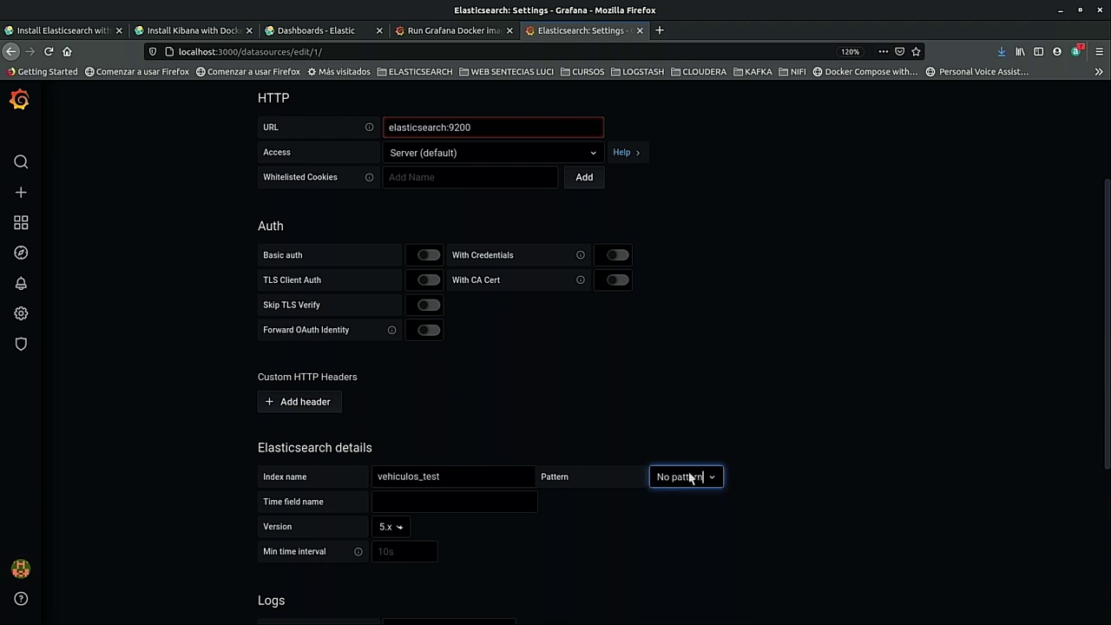
{"action": "scroll", "coordinate": [694, 524], "scroll_direction": "down", "scroll_amount": 1}
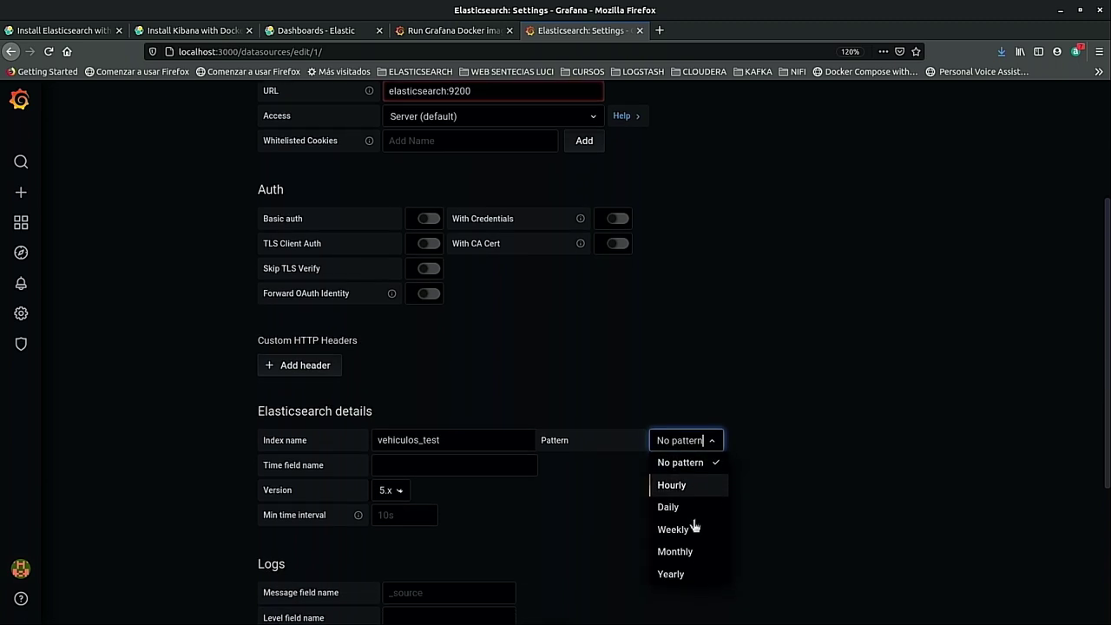
{"action": "left_click", "coordinate": [546, 479]}
{"action": "left_click", "coordinate": [397, 490]}
{"action": "scroll", "coordinate": [401, 503], "scroll_direction": "down", "scroll_amount": 2}
{"action": "scroll", "coordinate": [412, 525], "scroll_direction": "down", "scroll_amount": 2}
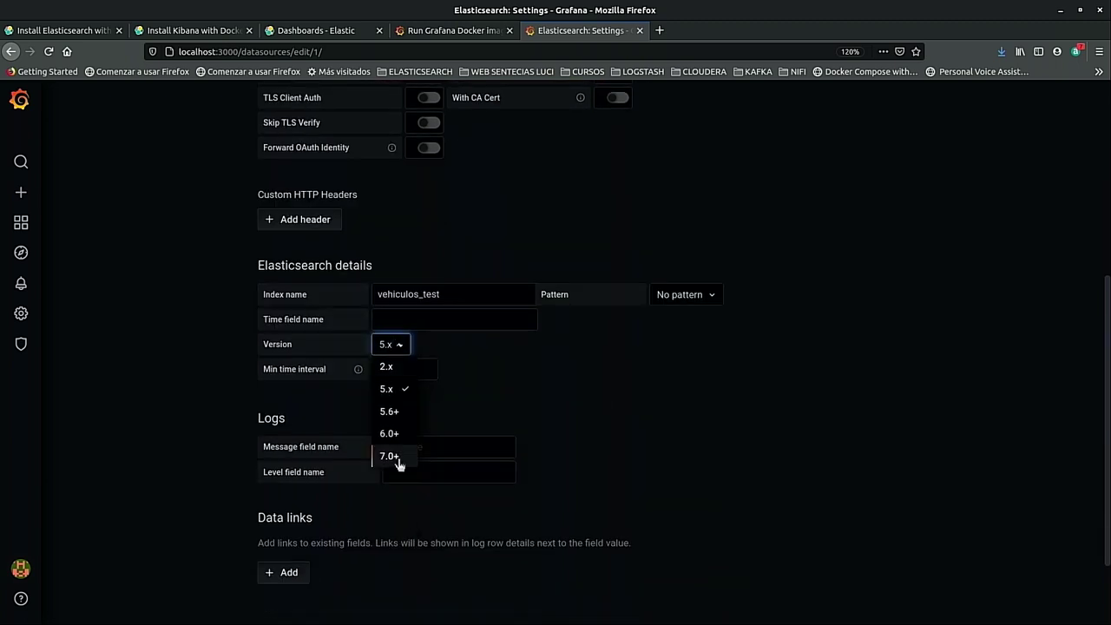
{"action": "left_click", "coordinate": [387, 459]}
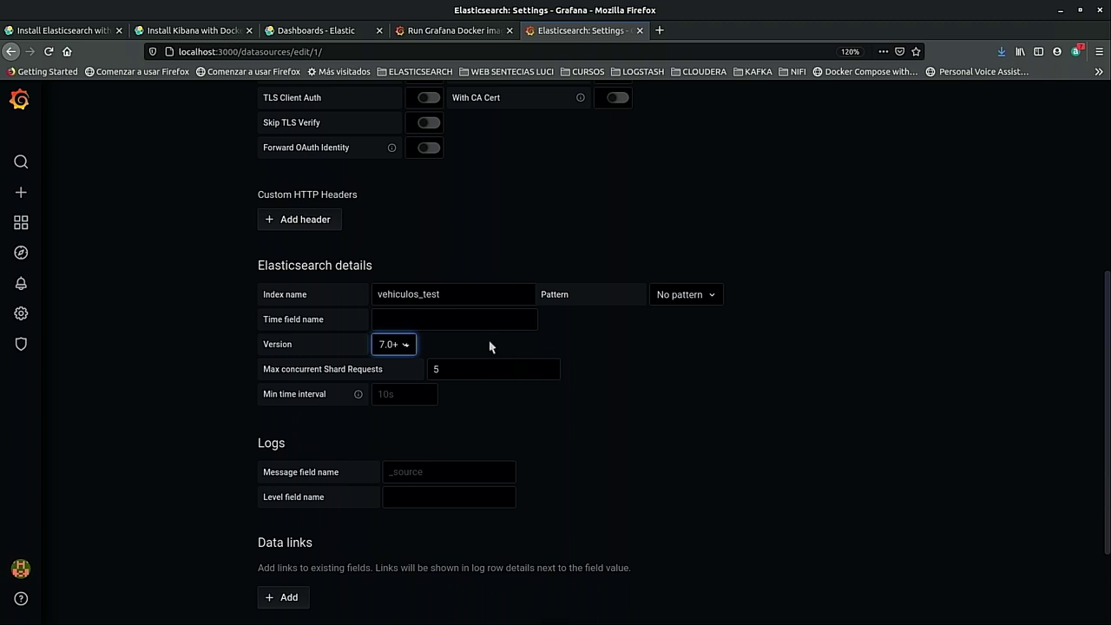
{"action": "scroll", "coordinate": [488, 345], "scroll_direction": "down", "scroll_amount": 4}
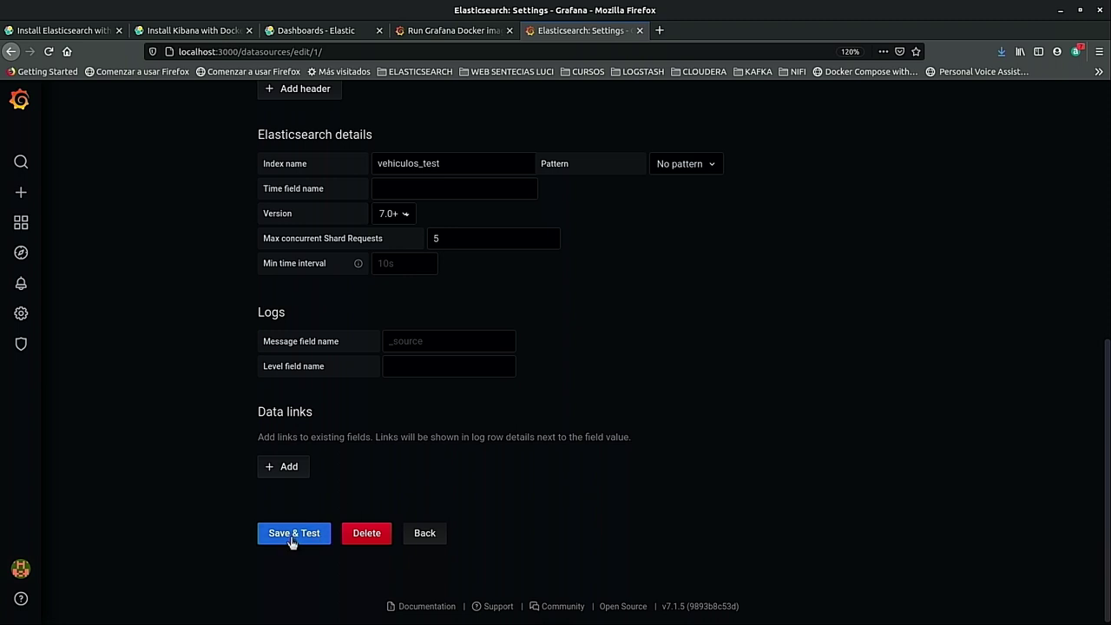
Save & Test the data source, then review the vehiculos_test index and empty time field.
{"action": "left_click", "coordinate": [293, 532]}
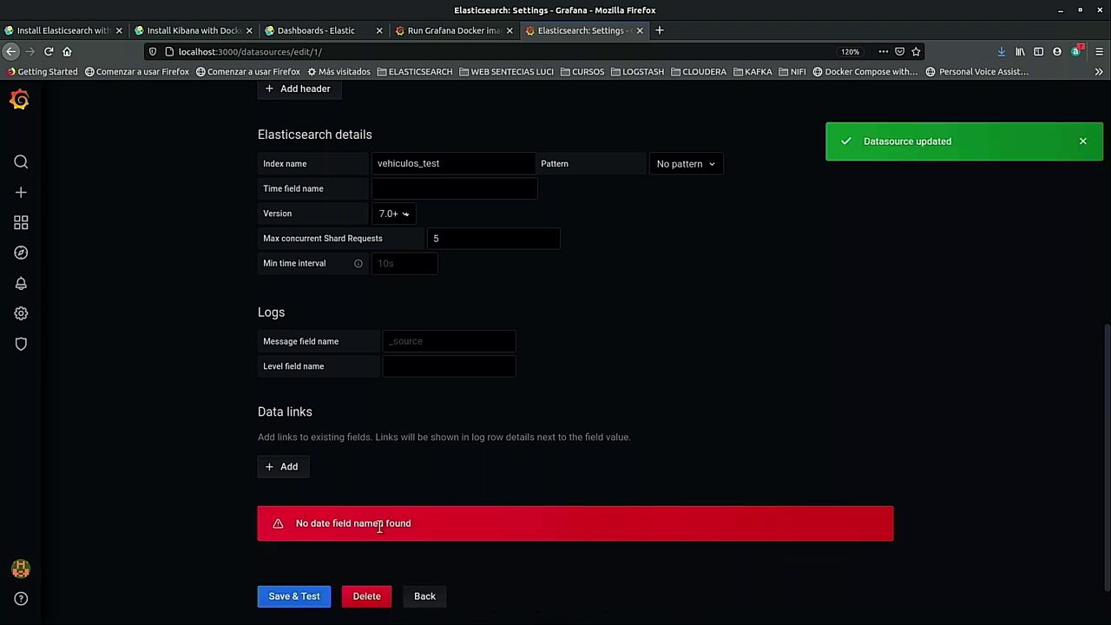
{"action": "scroll", "coordinate": [565, 413], "scroll_direction": "up", "scroll_amount": 4}
{"action": "left_click", "coordinate": [459, 310]}
{"action": "key", "text": "shift+Home"}
{"action": "key", "text": "End"}
{"action": "key", "text": "shift+Home"}
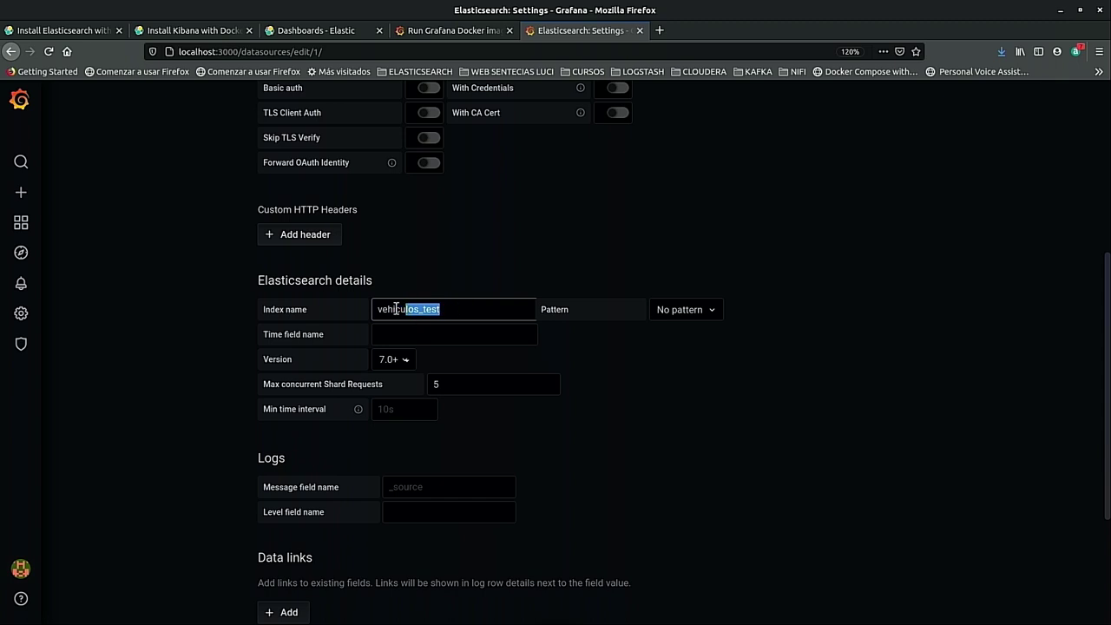
{"action": "left_click", "coordinate": [441, 333]}
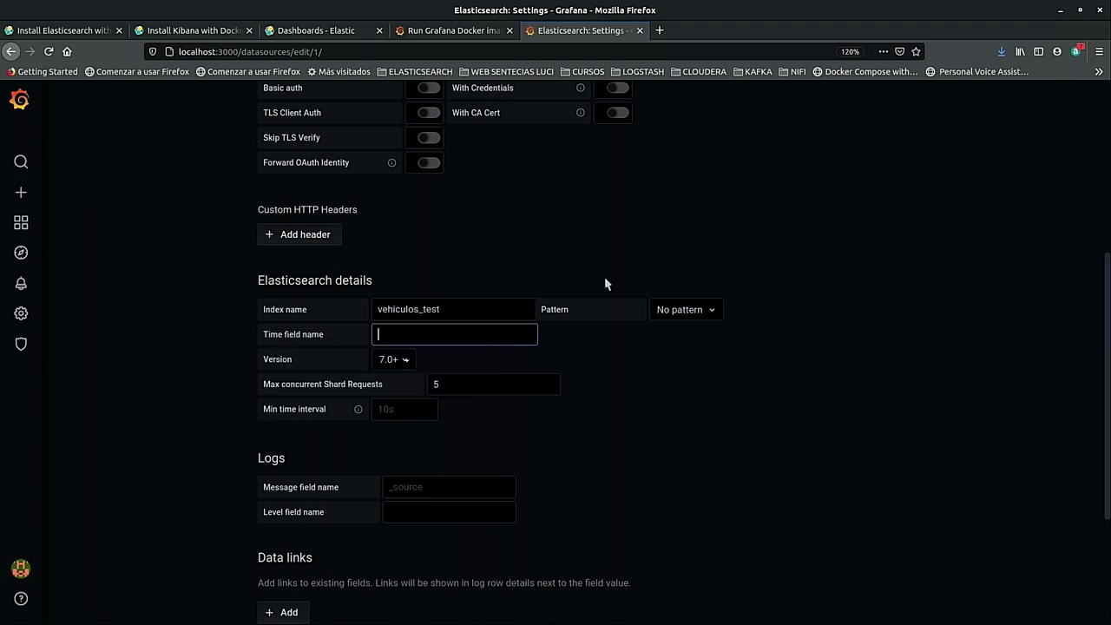
In the terminal, move up to the parent folder and list its files.
{"action": "left_click", "coordinate": [444, 578]}
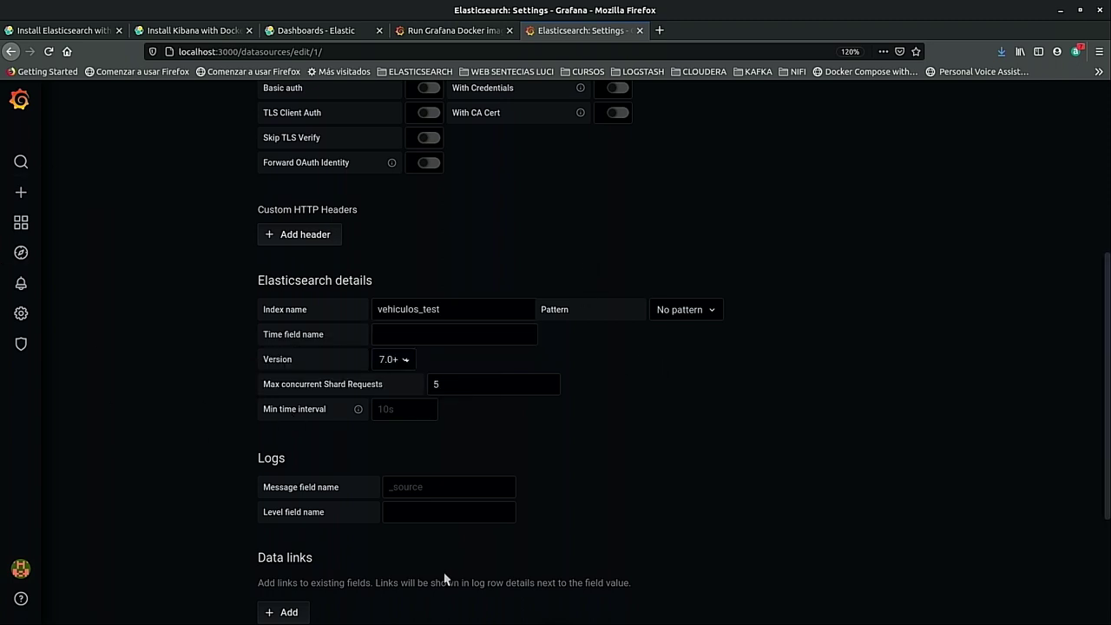
{"action": "key", "text": "alt+Tab"}
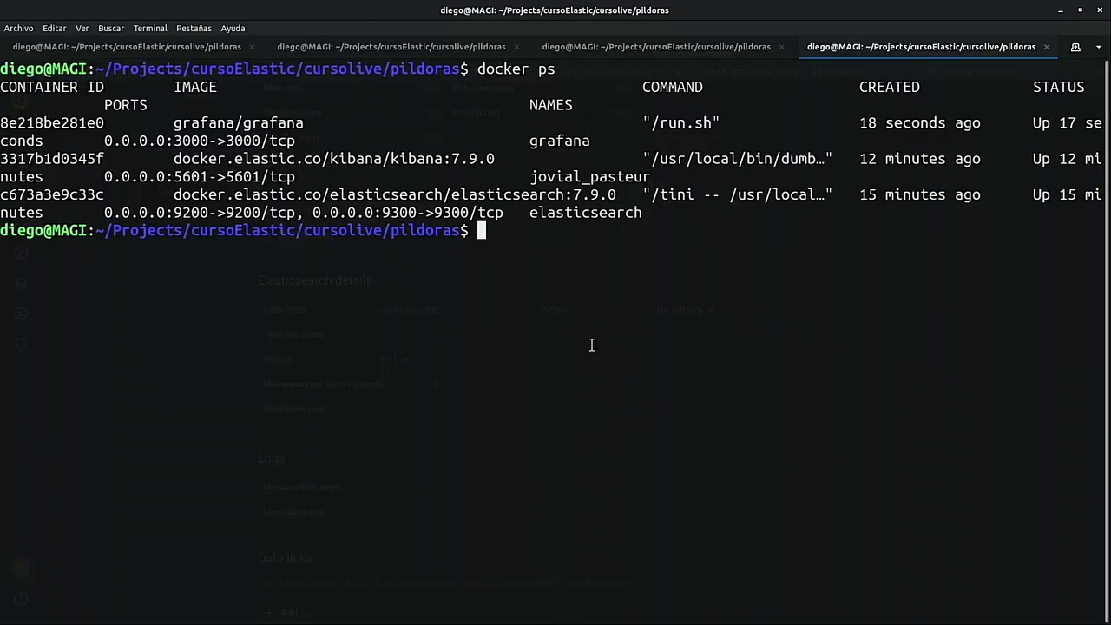
{"action": "key", "text": "ctrl+l"}
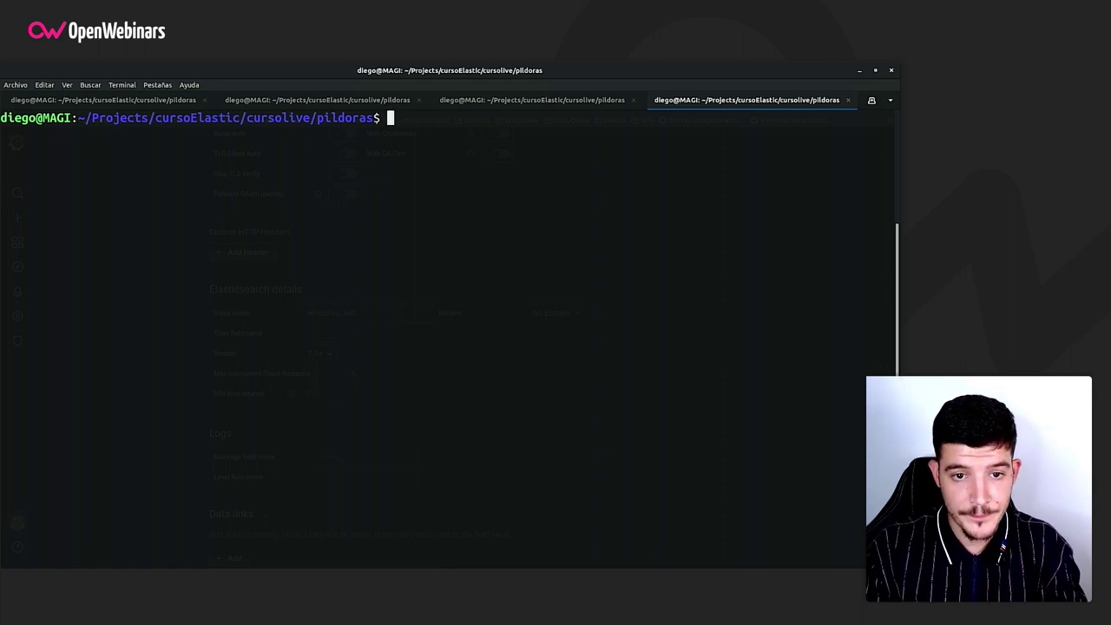
{"action": "type", "text": "cd .."}
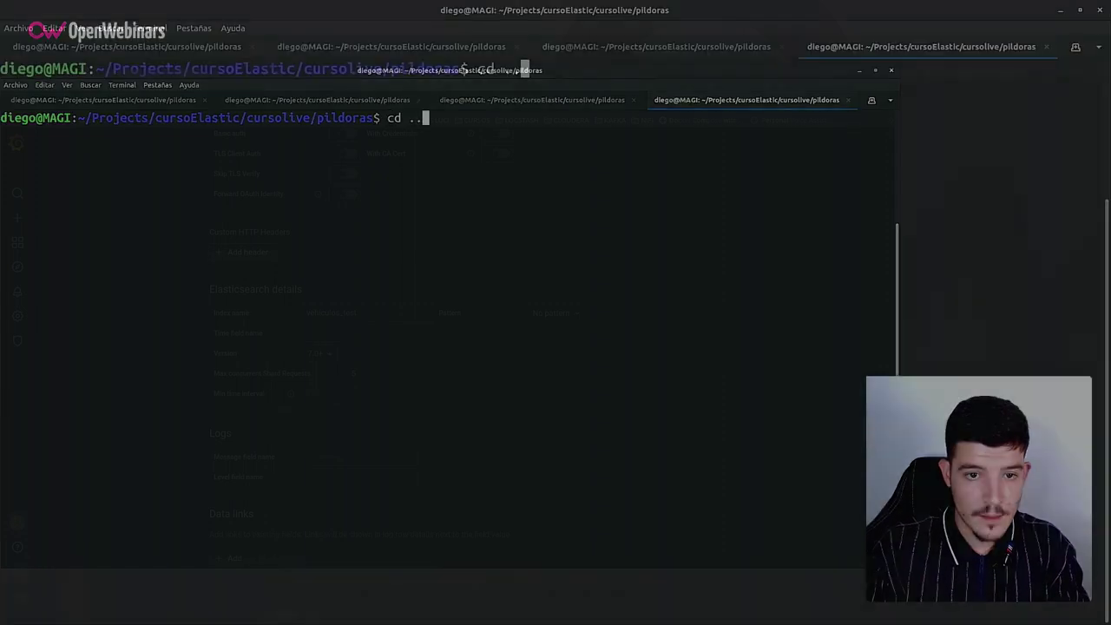
{"action": "key", "text": "Return"}
{"action": "type", "text": "ls"}
{"action": "key", "text": "Return"}
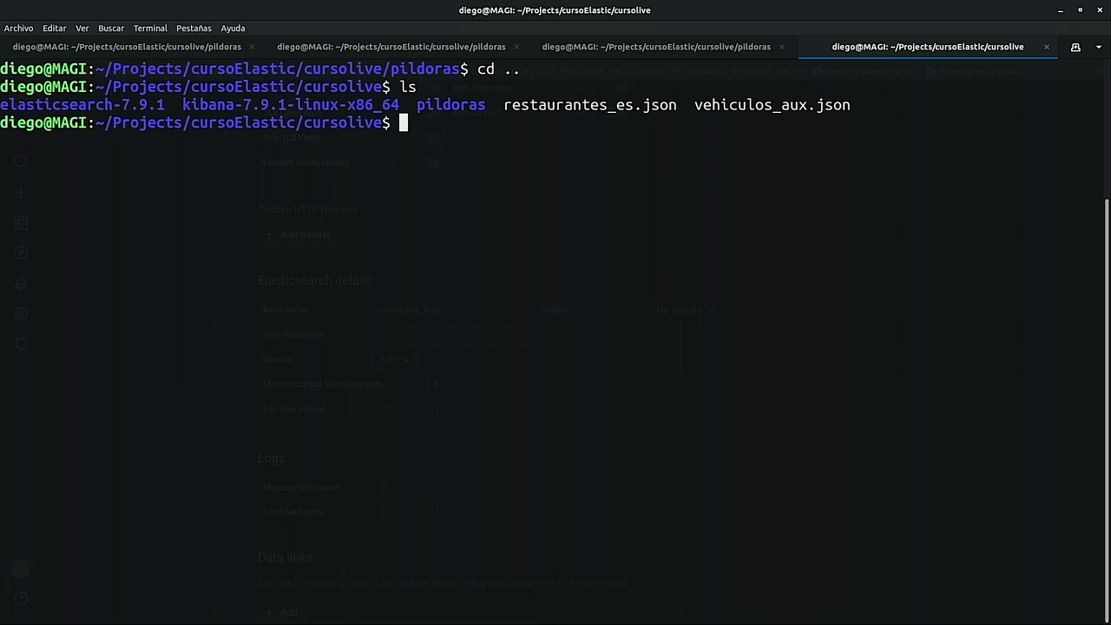
Rerun the bulk-load curl command with restaurantes_es.json, then return to Firefox.
{"action": "key", "text": "ctrl+l"}
{"action": "key", "text": "Up"}
{"action": "key", "text": "Up"}
{"action": "key", "text": "Up"}
{"action": "key", "text": "Up"}
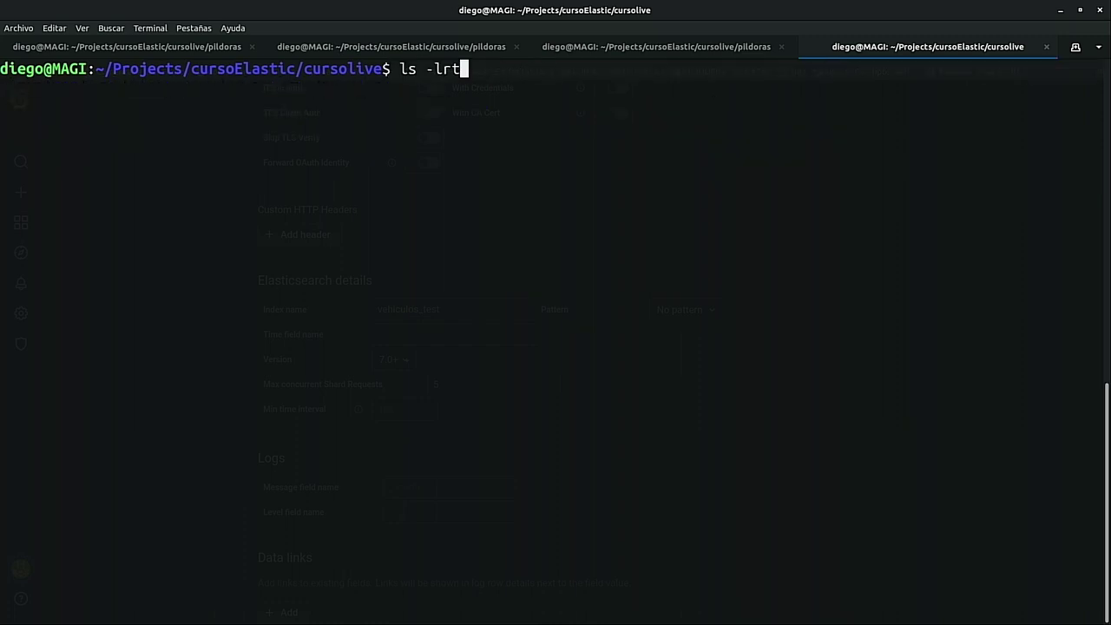
{"action": "key", "text": "Up"}
{"action": "key", "text": "BackSpace"}
{"action": "key", "text": "BackSpace"}
{"action": "key", "text": "BackSpace"}
{"action": "key", "text": "BackSpace"}
{"action": "key", "text": "BackSpace"}
{"action": "key", "text": "BackSpace"}
{"action": "key", "text": "BackSpace"}
{"action": "key", "text": "BackSpace"}
{"action": "key", "text": "BackSpace"}
{"action": "key", "text": "BackSpace"}
{"action": "key", "text": "BackSpace"}
{"action": "key", "text": "BackSpace"}
{"action": "key", "text": "BackSpace"}
{"action": "key", "text": "BackSpace"}
{"action": "key", "text": "BackSpace"}
{"action": "key", "text": "BackSpace"}
{"action": "key", "text": "BackSpace"}
{"action": "key", "text": "BackSpace"}
{"action": "type", "text": "res"}
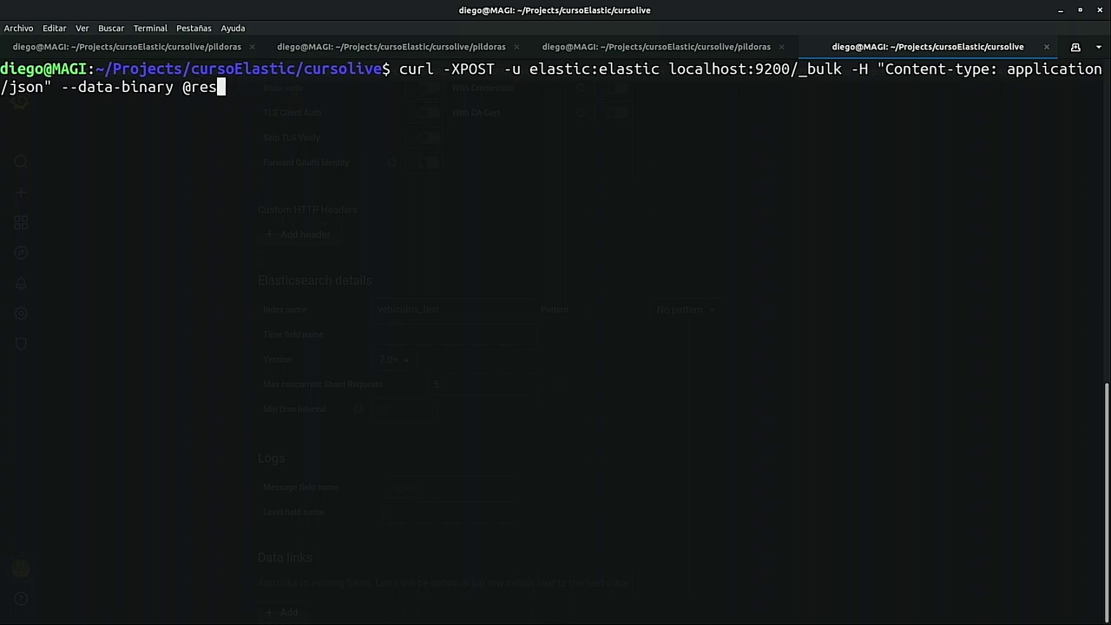
{"action": "key", "text": "Tab"}
{"action": "key", "text": "Left"}
{"action": "key", "text": "Left"}
{"action": "key", "text": "Left"}
{"action": "key", "text": "Left"}
{"action": "key", "text": "Left"}
{"action": "key", "text": "Left"}
{"action": "key", "text": "Left"}
{"action": "key", "text": "Left"}
{"action": "key", "text": "Left"}
{"action": "key", "text": "Left"}
{"action": "key", "text": "Left"}
{"action": "key", "text": "Left"}
{"action": "key", "text": "Left"}
{"action": "key", "text": "Left"}
{"action": "key", "text": "Left"}
{"action": "key", "text": "Left"}
{"action": "key", "text": "Left"}
{"action": "key", "text": "Left"}
{"action": "key", "text": "Left"}
{"action": "key", "text": "Left"}
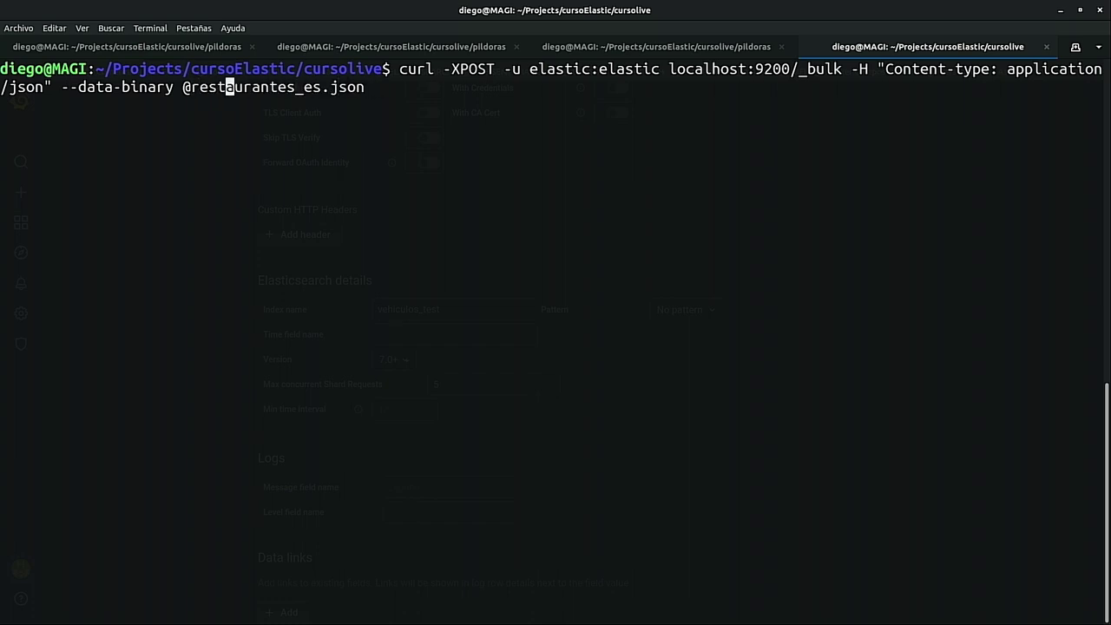
{"action": "key", "text": "Left"}
{"action": "key", "text": "Left"}
{"action": "key", "text": "Left"}
{"action": "key", "text": "Left"}
{"action": "key", "text": "Left"}
{"action": "key", "text": "Left"}
{"action": "key", "text": "Left"}
{"action": "key", "text": "Left"}
{"action": "key", "text": "Left"}
{"action": "key", "text": "Left"}
{"action": "key", "text": "Left"}
{"action": "key", "text": "Left"}
{"action": "key", "text": "Left"}
{"action": "key", "text": "Left"}
{"action": "key", "text": "Left"}
{"action": "key", "text": "Left"}
{"action": "key", "text": "Left"}
{"action": "key", "text": "Left"}
{"action": "key", "text": "Left"}
{"action": "key", "text": "Left"}
{"action": "key", "text": "BackSpace"}
{"action": "key", "text": "BackSpace"}
{"action": "key", "text": "BackSpace"}
{"action": "key", "text": "BackSpace"}
{"action": "key", "text": "BackSpace"}
{"action": "key", "text": "BackSpace"}
{"action": "key", "text": "BackSpace"}
{"action": "key", "text": "BackSpace"}
{"action": "key", "text": "BackSpace"}
{"action": "key", "text": "BackSpace"}
{"action": "key", "text": "BackSpace"}
{"action": "key", "text": "BackSpace"}
{"action": "key", "text": "BackSpace"}
{"action": "key", "text": "BackSpace"}
{"action": "key", "text": "BackSpace"}
{"action": "key", "text": "BackSpace"}
{"action": "key", "text": "BackSpace"}
{"action": "key", "text": "BackSpace"}
{"action": "key", "text": "BackSpace"}
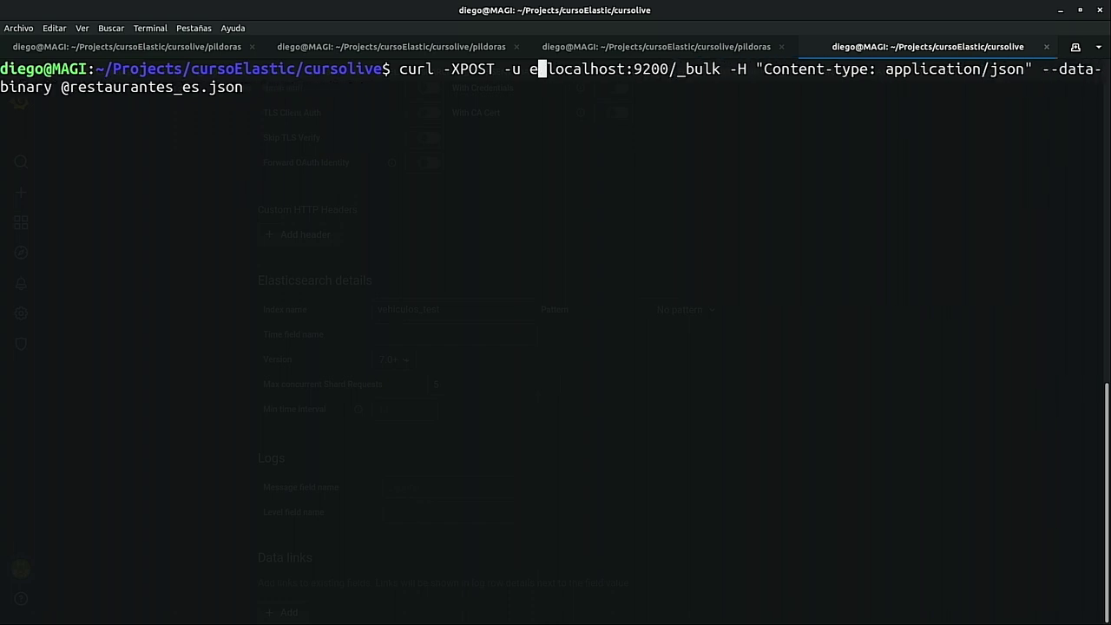
{"action": "key", "text": "Return"}
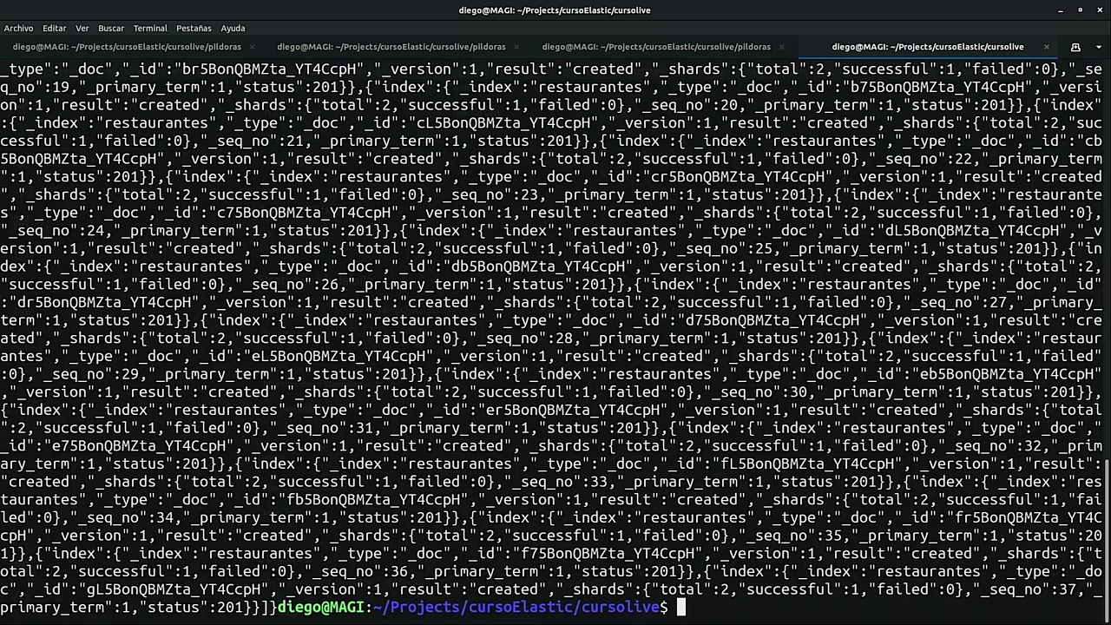
{"action": "key", "text": "ctrl+l"}
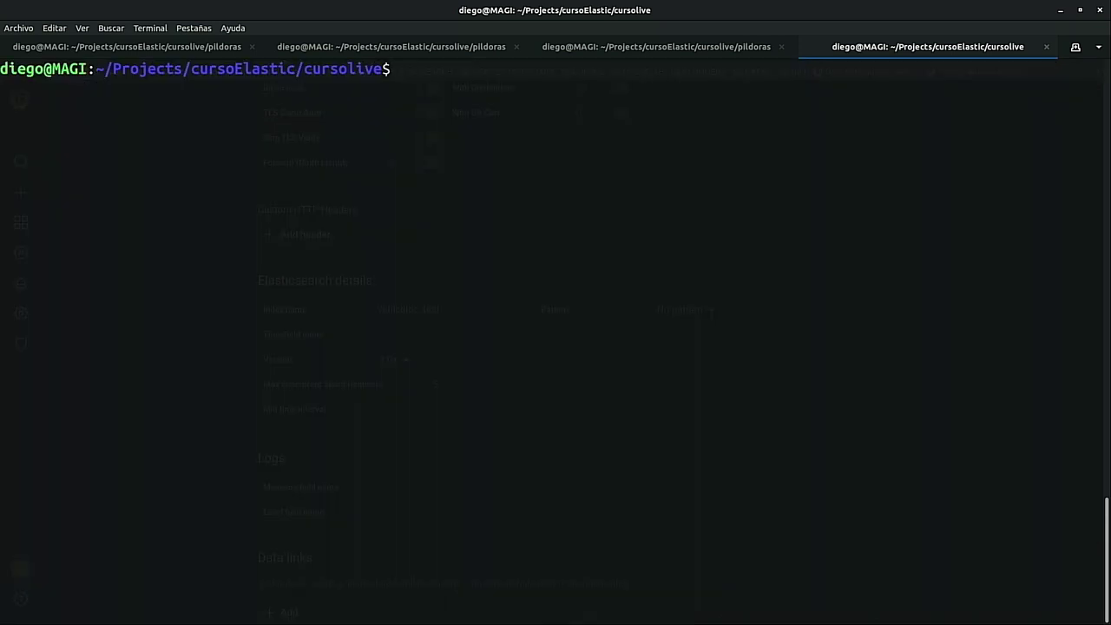
{"action": "key", "text": "alt+Tab"}
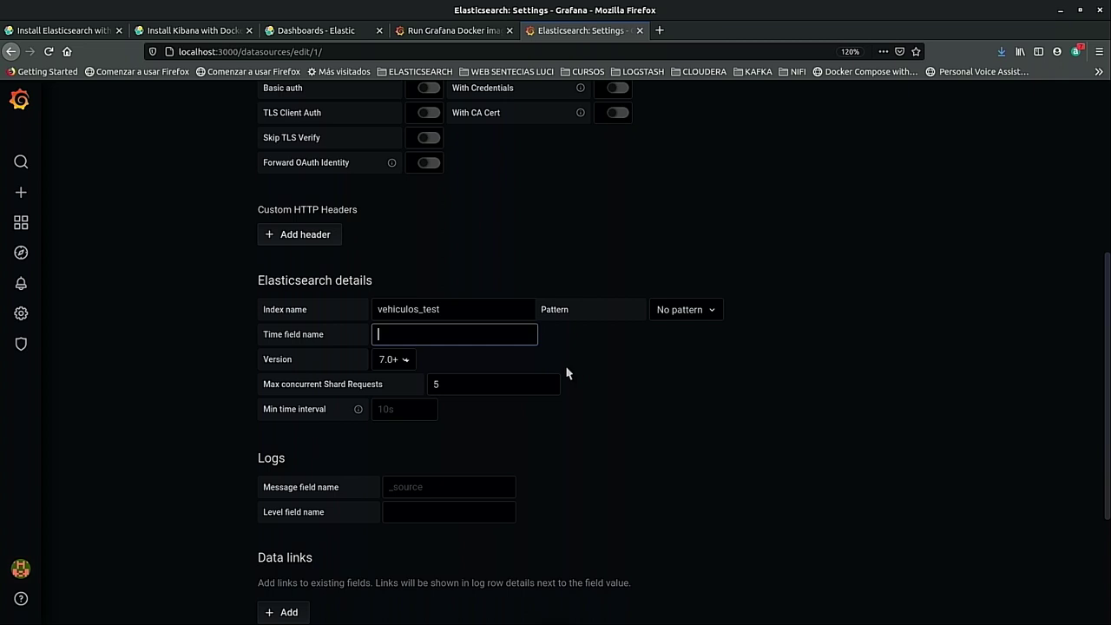
Set the index name to restaurantes with No pattern and time field FECHA_MODIFICACION.
{"action": "key", "text": "shift+Tab"}
{"action": "type", "text": "resta"}
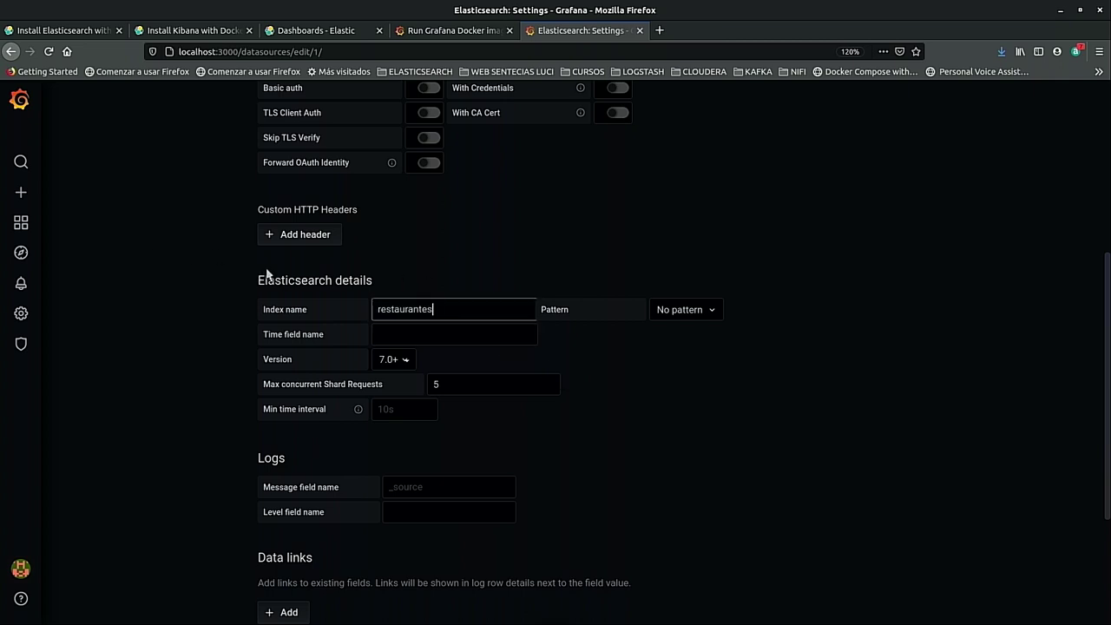
{"action": "left_click", "coordinate": [710, 313]}
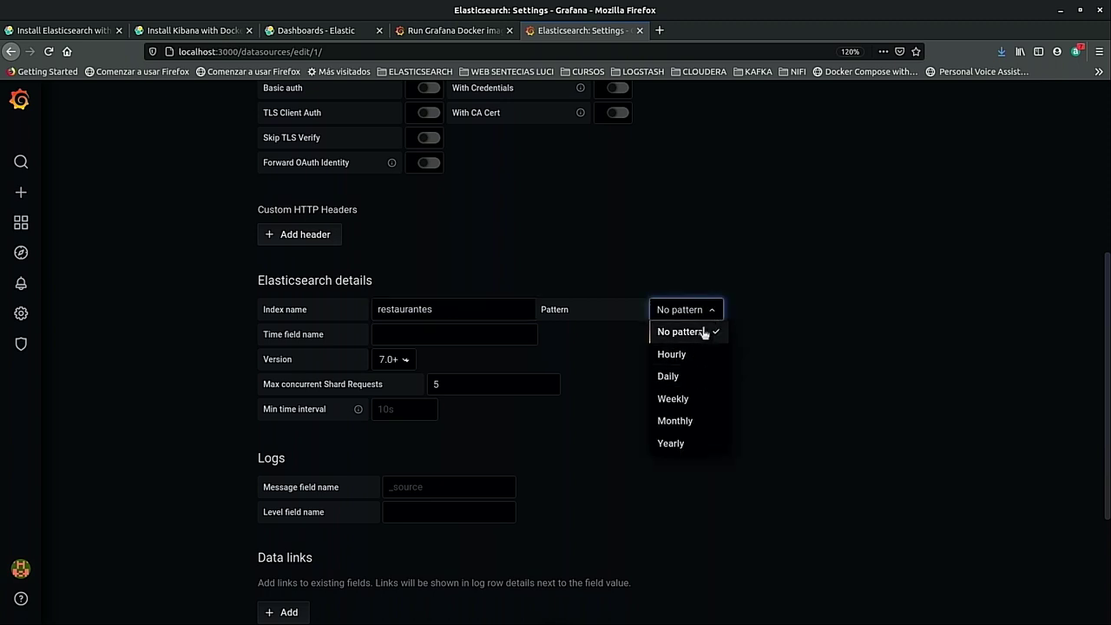
{"action": "left_click", "coordinate": [694, 331]}
{"action": "left_click", "coordinate": [388, 333]}
{"action": "type", "text": "FECHA"}
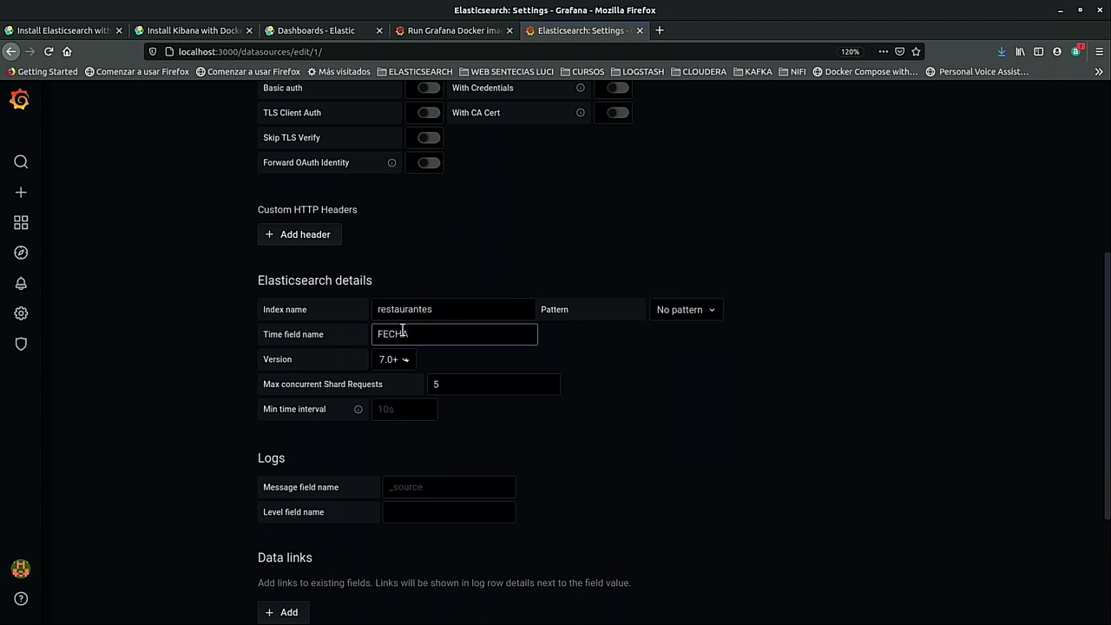
{"action": "type", "text": "_MODIFICACION"}
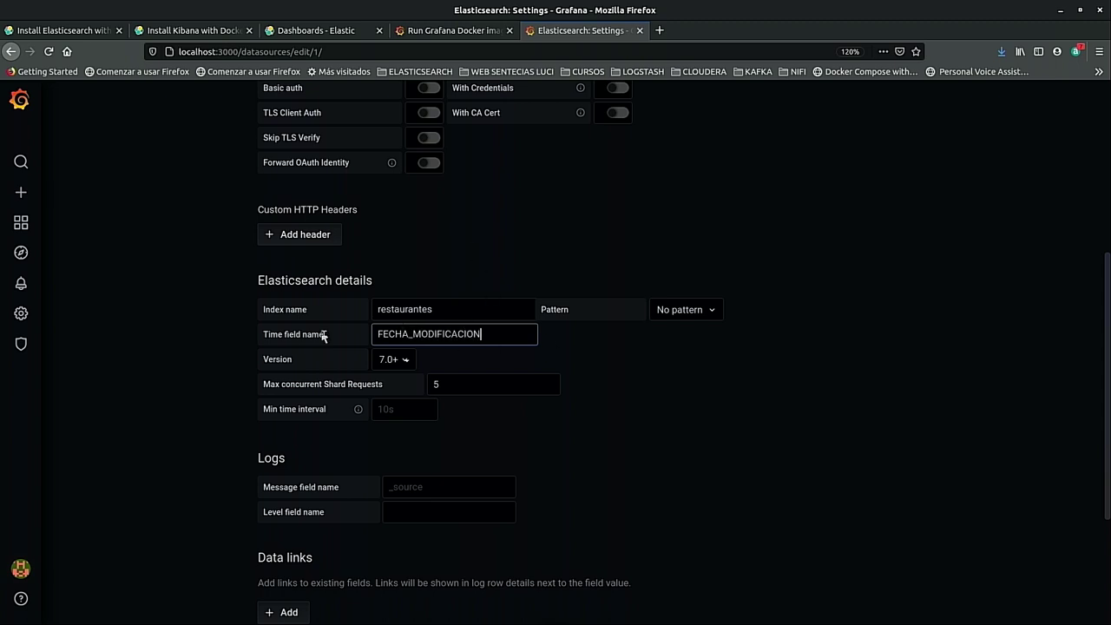
Save & Test the Elasticsearch data source, then return to the Data Sources list.
{"action": "key", "text": "Return"}
{"action": "scroll", "coordinate": [520, 469], "scroll_direction": "down", "scroll_amount": 3}
{"action": "left_click", "coordinate": [298, 564]}
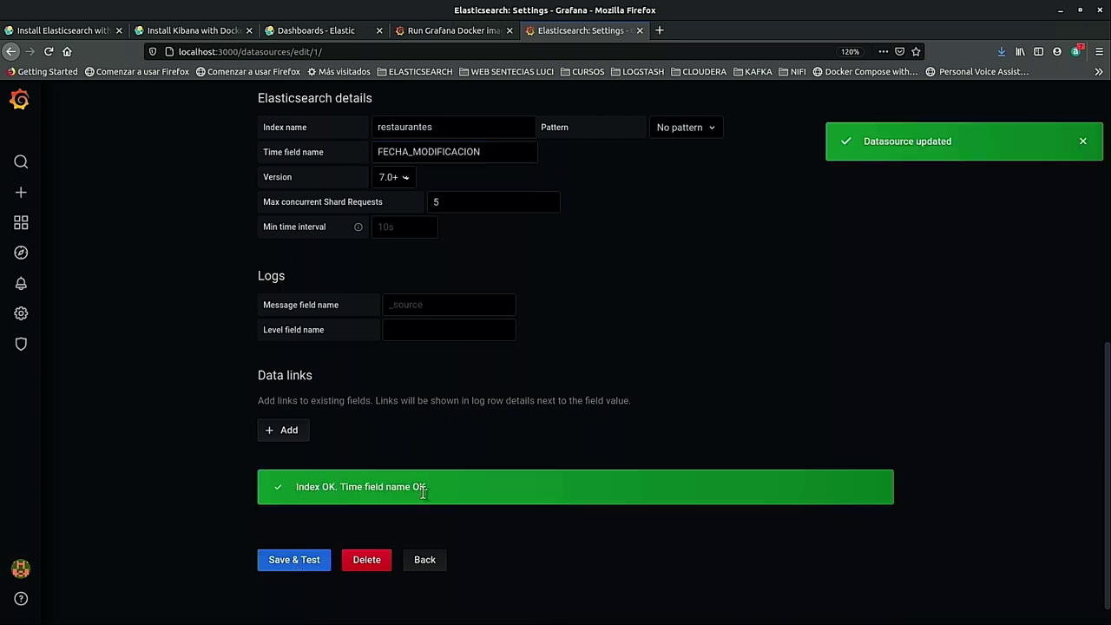
{"action": "left_click", "coordinate": [276, 562]}
{"action": "scroll", "coordinate": [781, 382], "scroll_direction": "up", "scroll_amount": 2}
{"action": "mouse_move", "coordinate": [23, 228]}
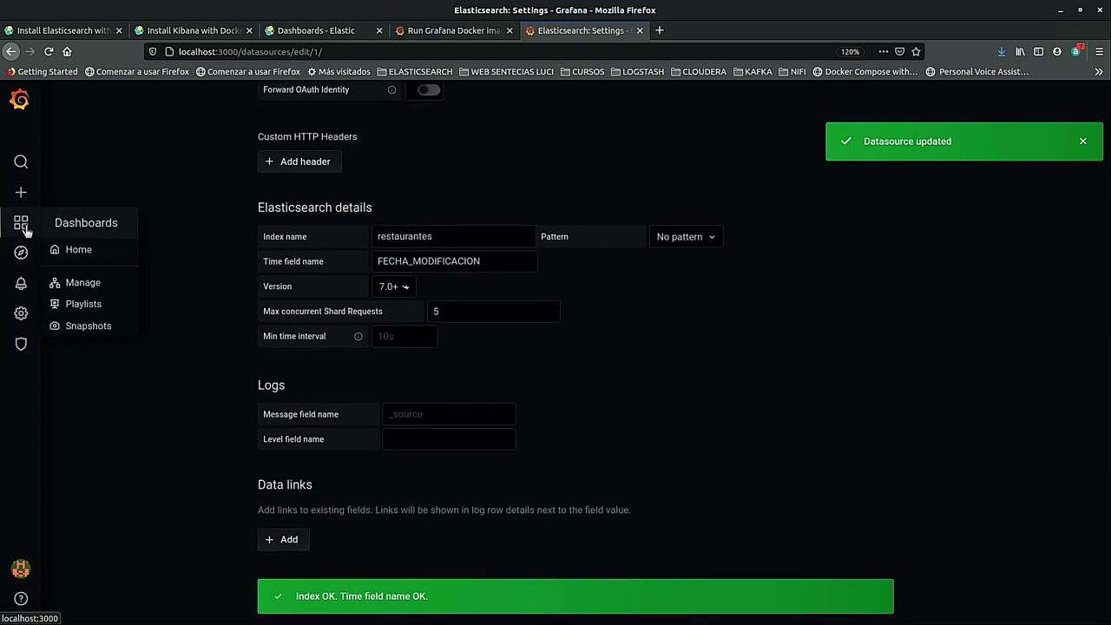
{"action": "left_click", "coordinate": [21, 313]}
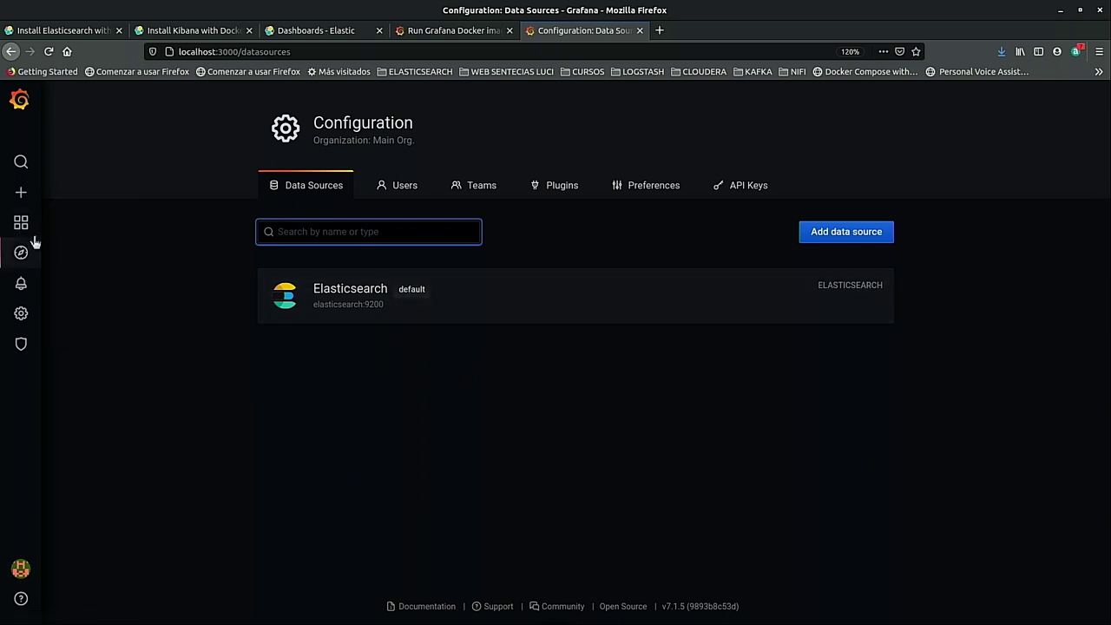
Create a new empty dashboard and add its first panel.
{"action": "mouse_move", "coordinate": [21, 206]}
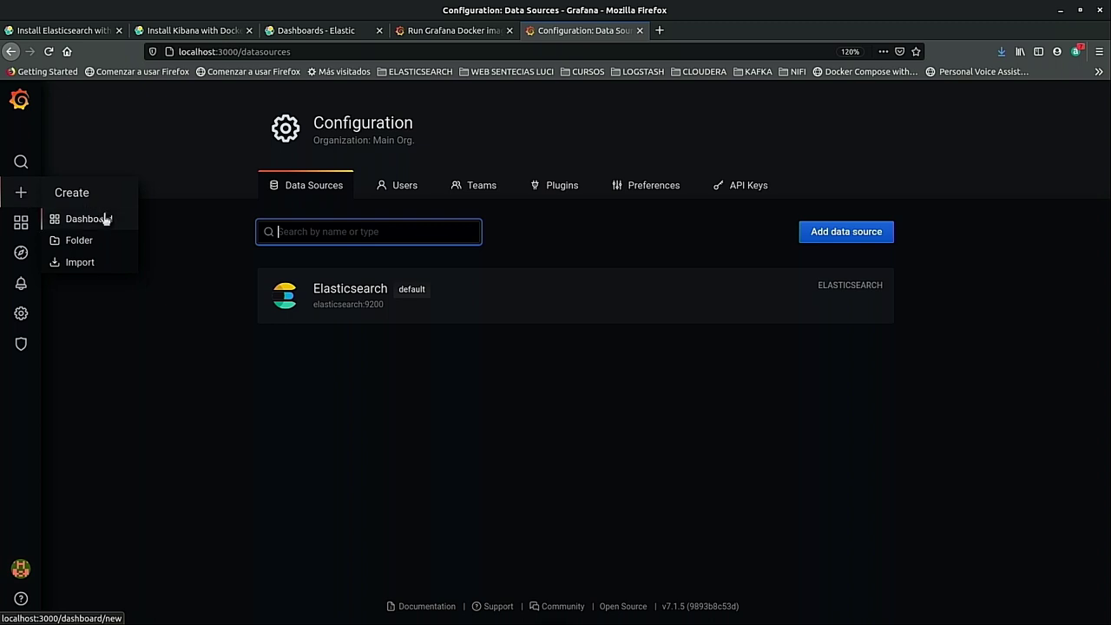
{"action": "left_click", "coordinate": [104, 219]}
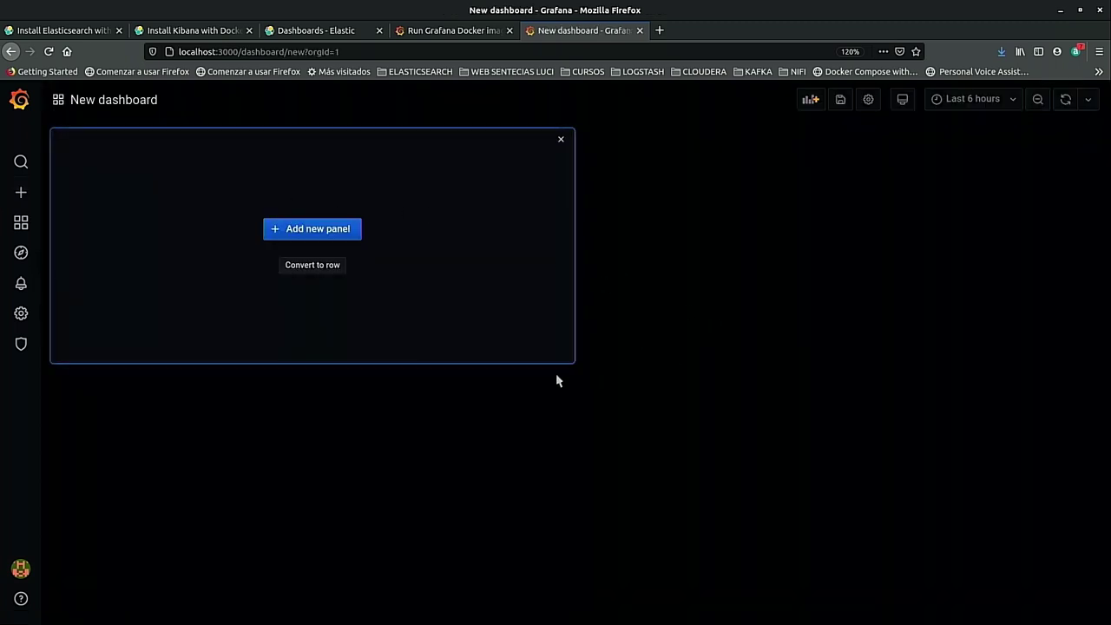
{"action": "left_click", "coordinate": [343, 229]}
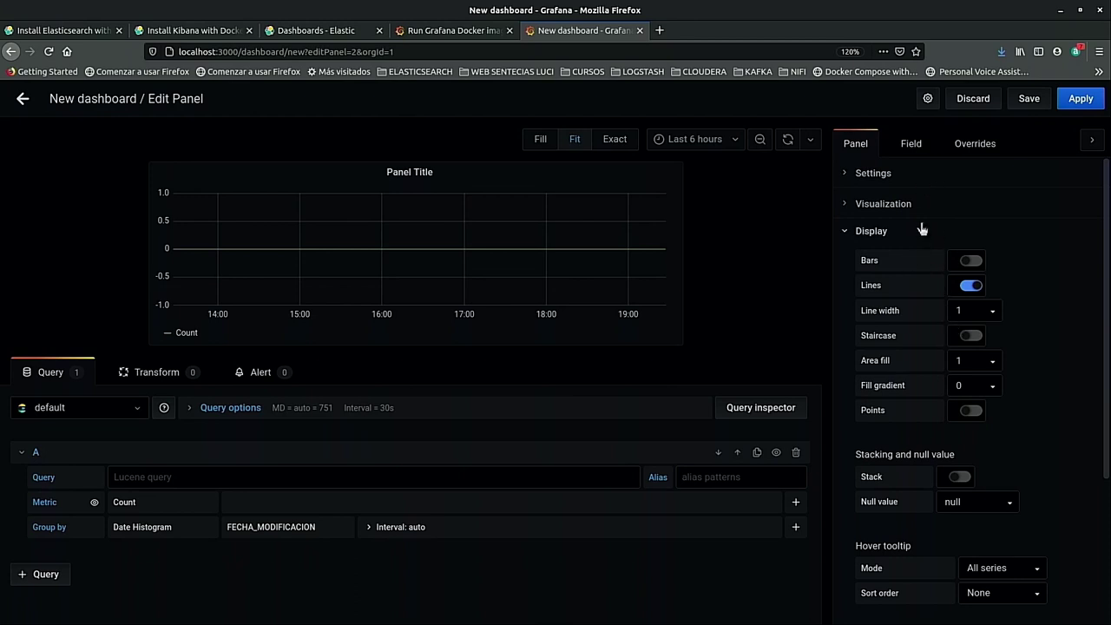
Try the Stat visualization, then settle on Graph for the panel.
{"action": "left_click", "coordinate": [872, 203]}
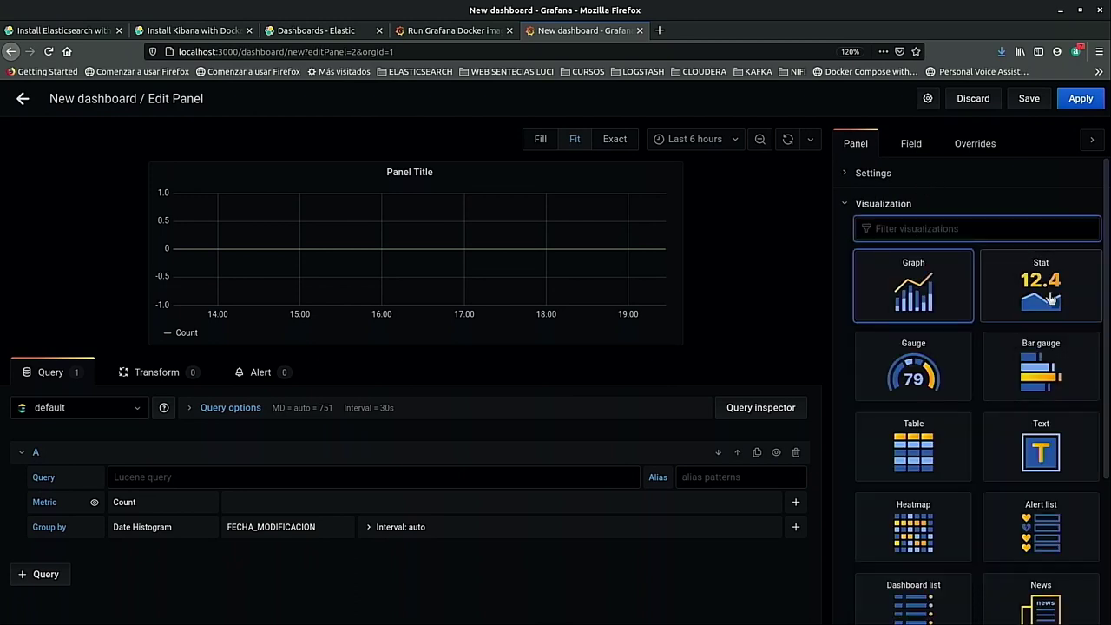
{"action": "scroll", "coordinate": [1052, 298], "scroll_direction": "down", "scroll_amount": 5}
{"action": "scroll", "coordinate": [1065, 410], "scroll_direction": "up", "scroll_amount": 4}
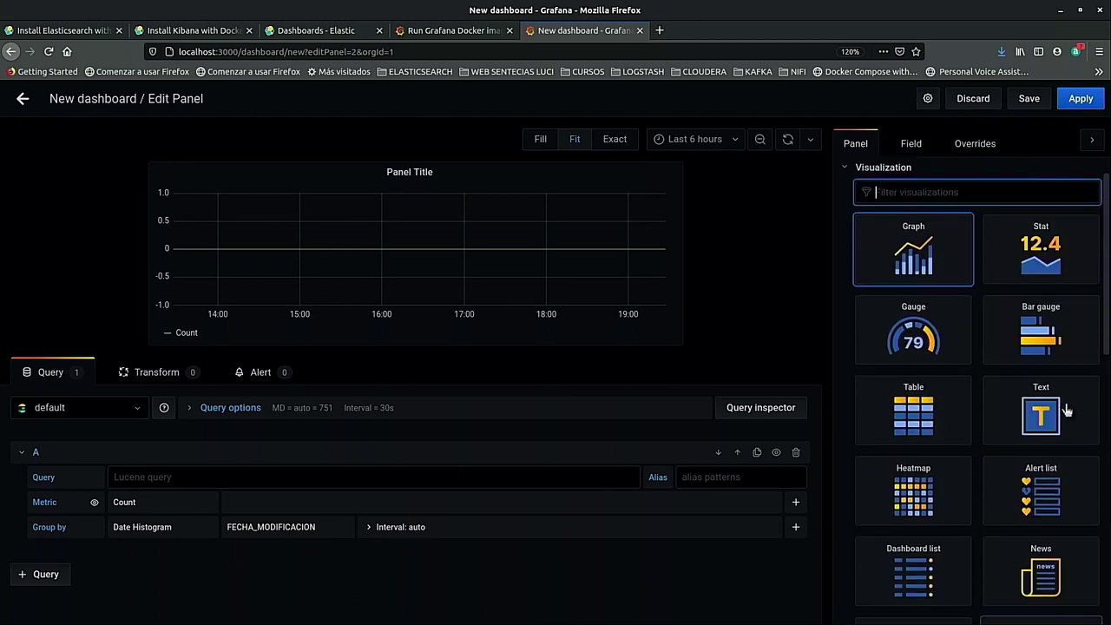
{"action": "scroll", "coordinate": [1066, 409], "scroll_direction": "up", "scroll_amount": 1}
{"action": "left_click", "coordinate": [1051, 290]}
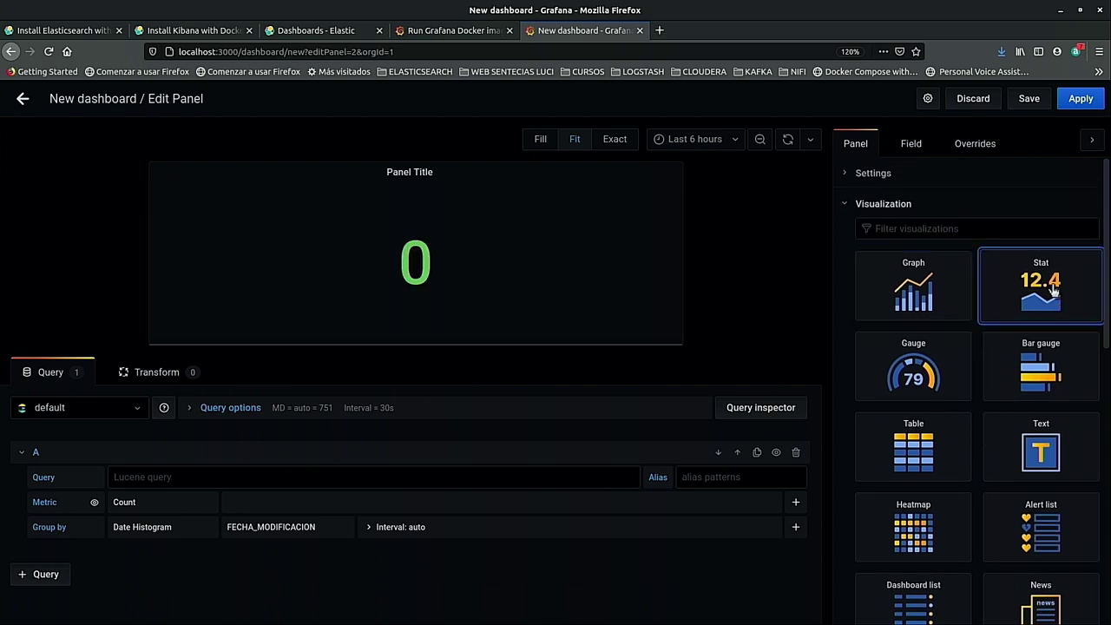
{"action": "left_click", "coordinate": [902, 260]}
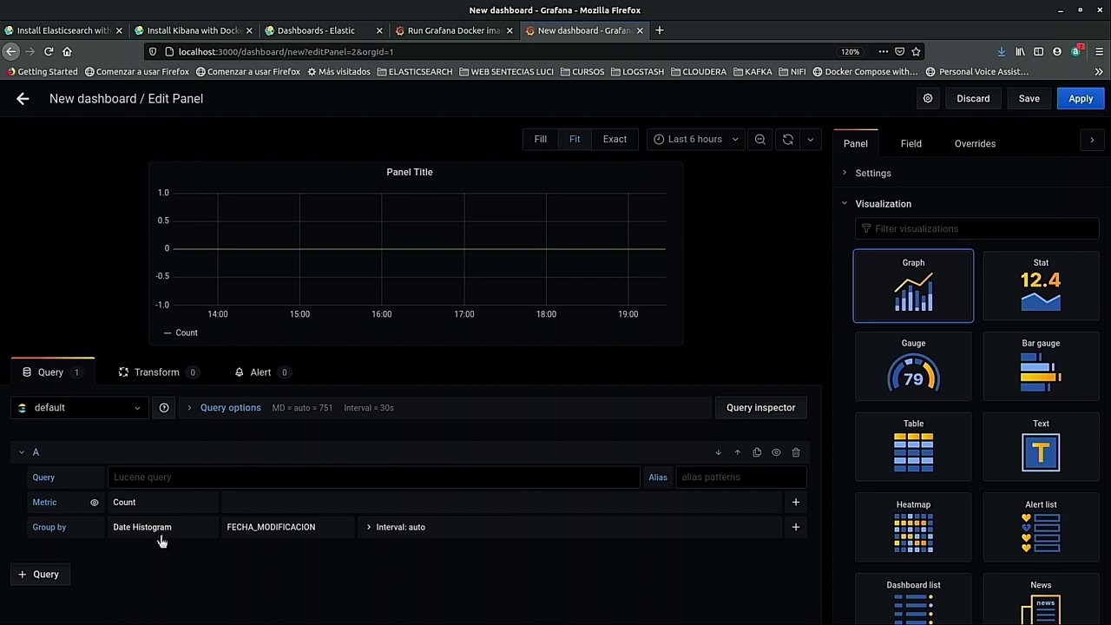
Widen the panel's time range to Last 1 year.
{"action": "left_click", "coordinate": [705, 145]}
{"action": "scroll", "coordinate": [699, 277], "scroll_direction": "down", "scroll_amount": 3}
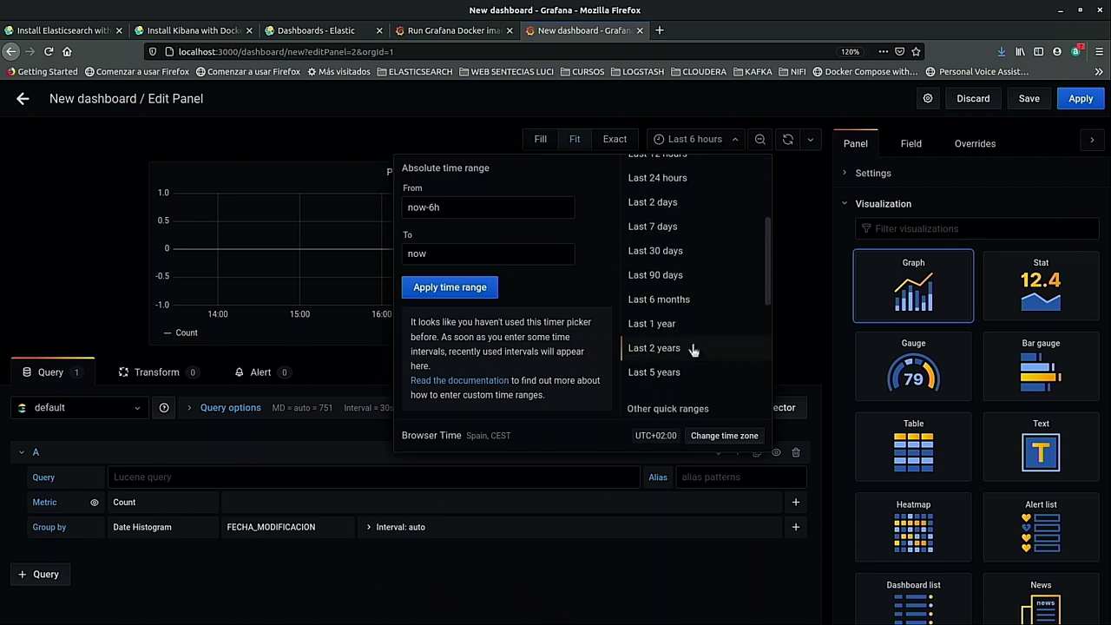
{"action": "scroll", "coordinate": [658, 371], "scroll_direction": "down", "scroll_amount": 3}
{"action": "scroll", "coordinate": [668, 347], "scroll_direction": "up", "scroll_amount": 3}
{"action": "left_click", "coordinate": [678, 321]}
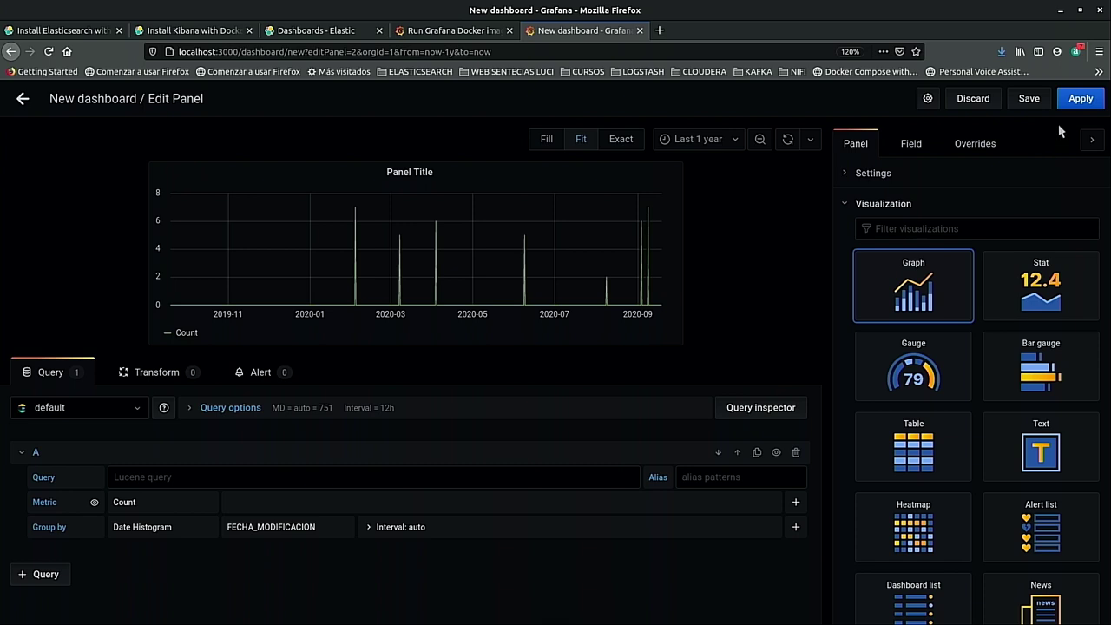
{"action": "left_click", "coordinate": [1031, 106]}
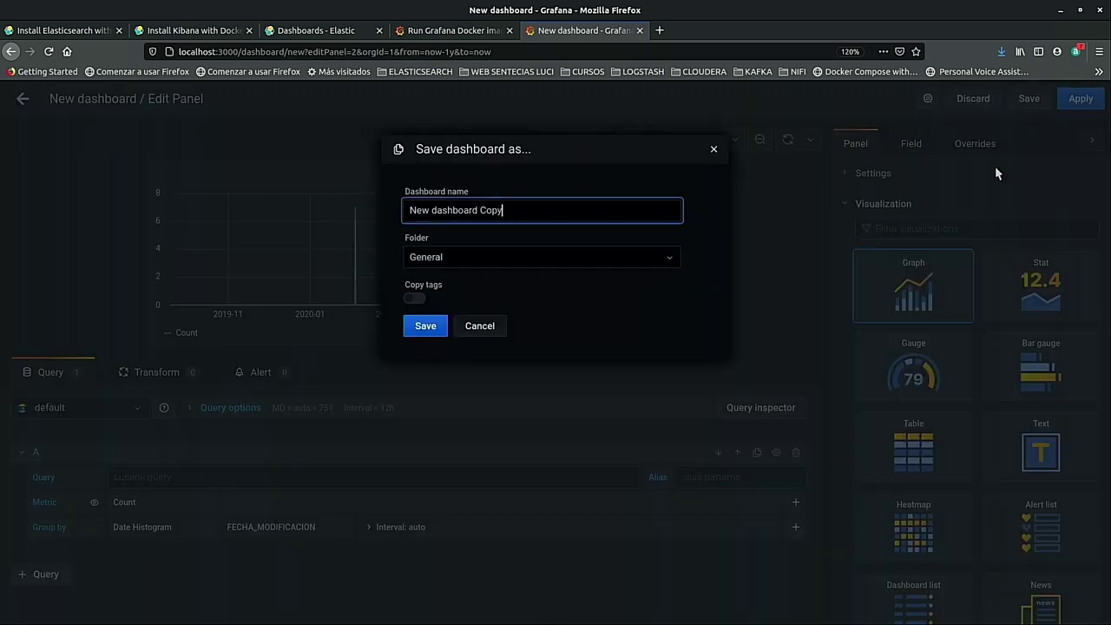
Replace the default dashboard name with 'bar date' and save it.
{"action": "triple_click", "coordinate": [499, 212]}
{"action": "type", "text": "bar date"}
{"action": "left_click", "coordinate": [425, 328]}
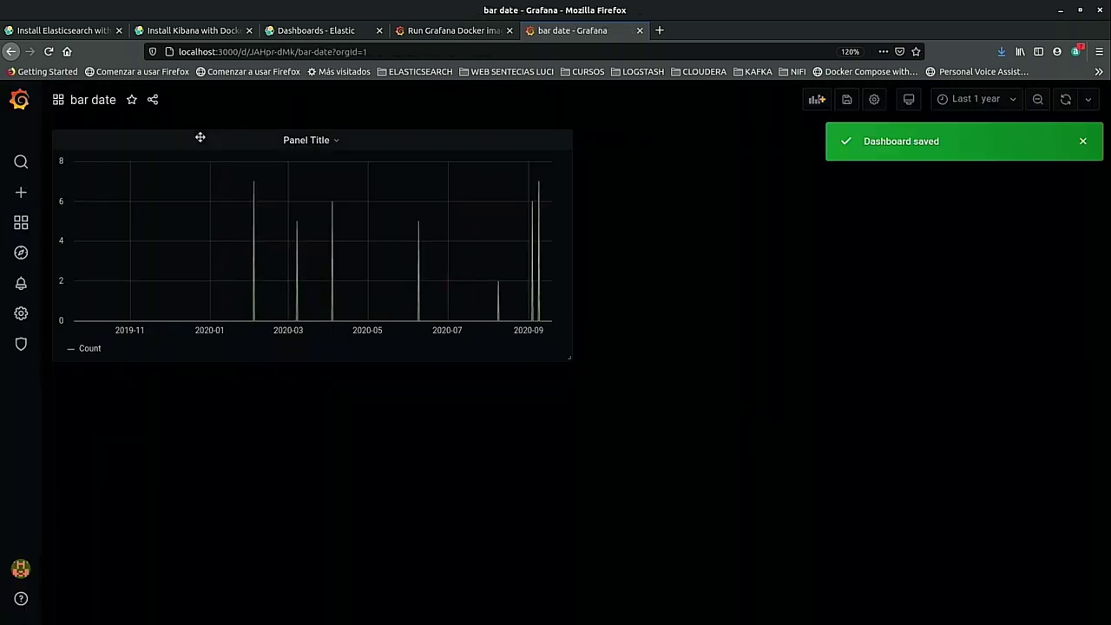
{"action": "left_click", "coordinate": [816, 99]}
Group the new panel's count by Terms on PRECIO.keyword and display it as a table.
{"action": "left_click", "coordinate": [285, 218]}
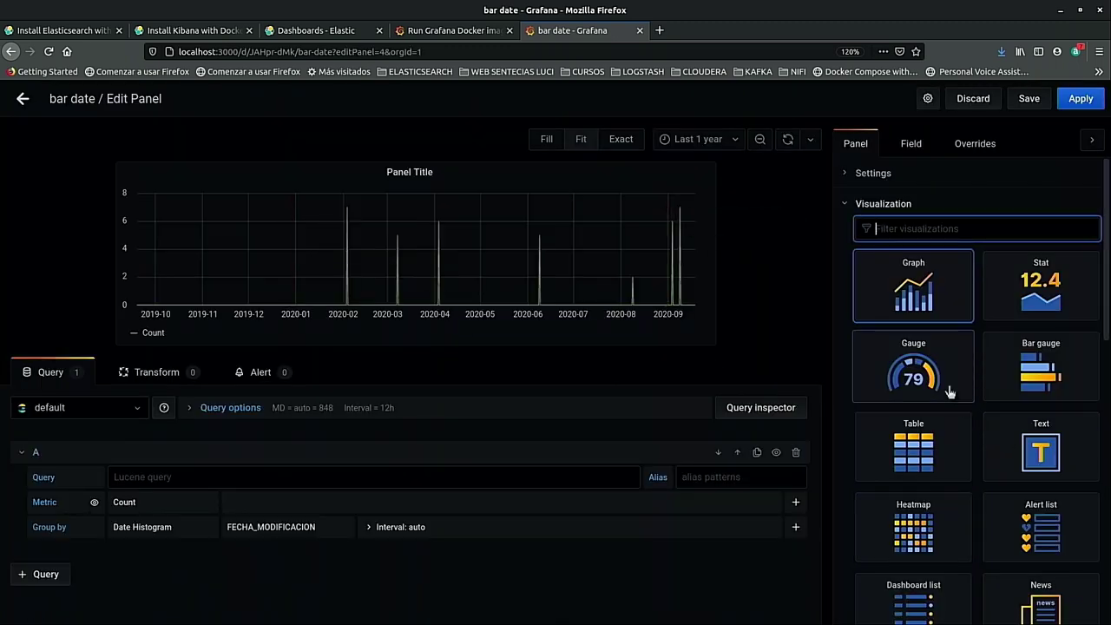
{"action": "left_click", "coordinate": [142, 527]}
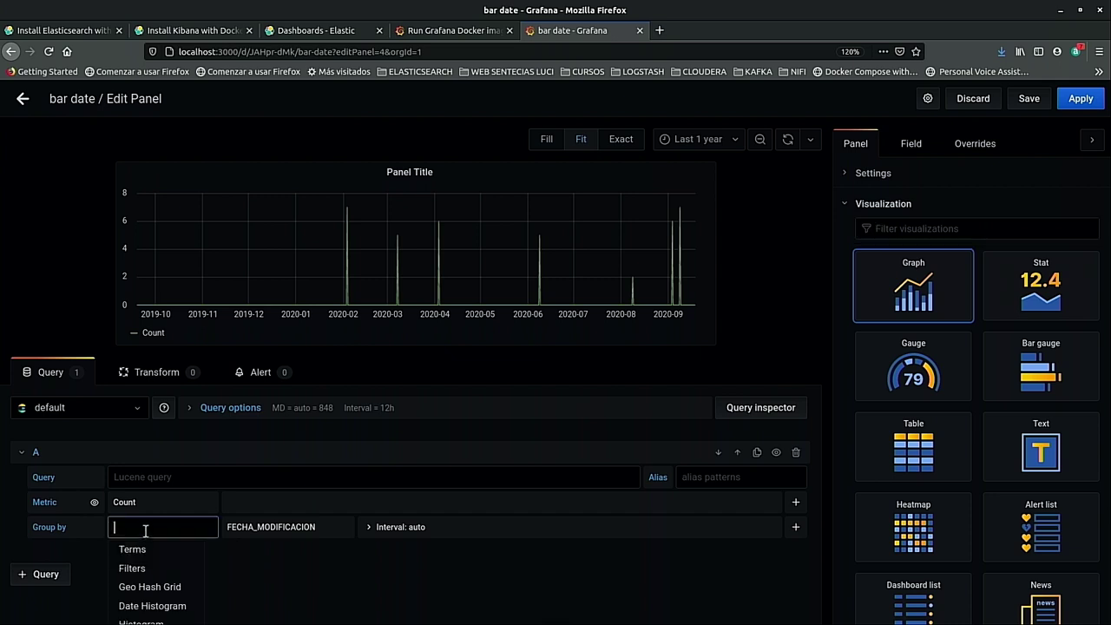
{"action": "left_click", "coordinate": [173, 559]}
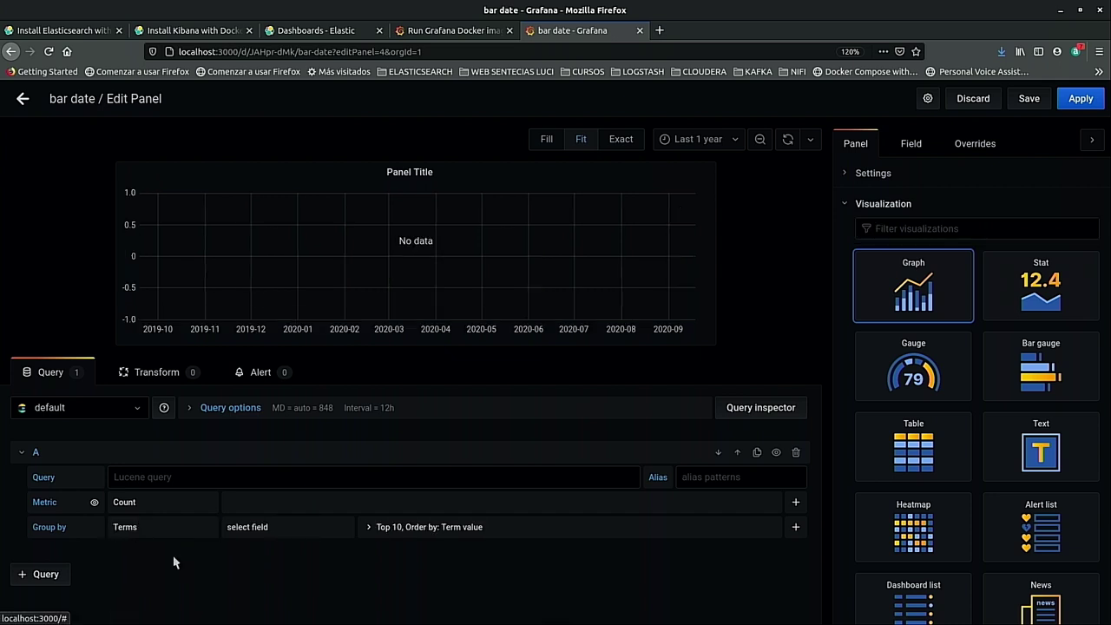
{"action": "left_click", "coordinate": [322, 528]}
{"action": "scroll", "coordinate": [314, 557], "scroll_direction": "down", "scroll_amount": 5}
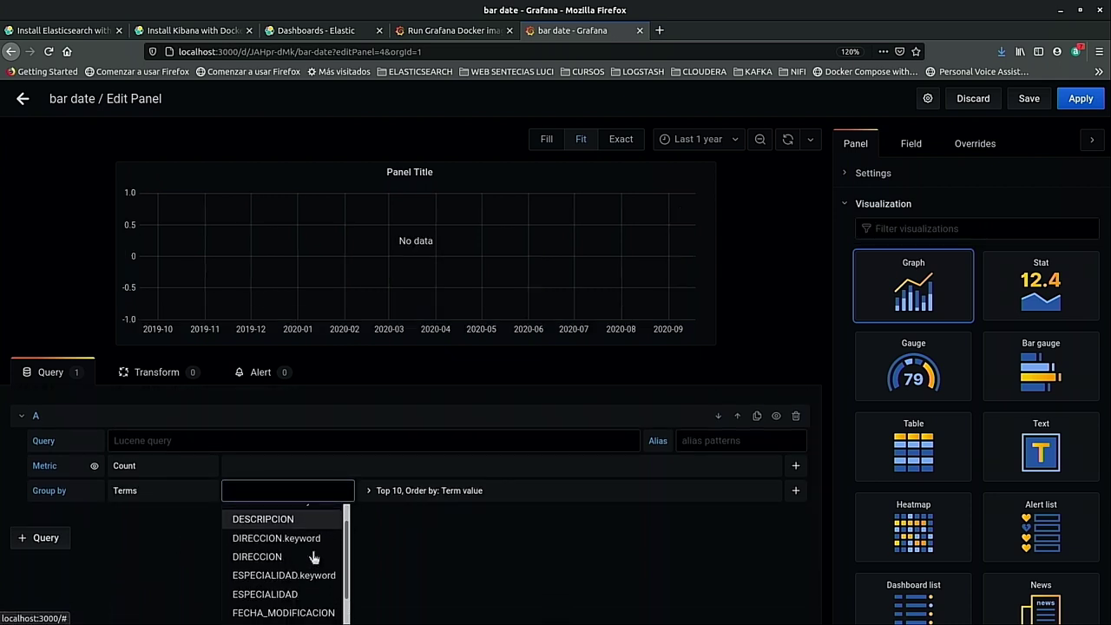
{"action": "scroll", "coordinate": [314, 557], "scroll_direction": "down", "scroll_amount": 4}
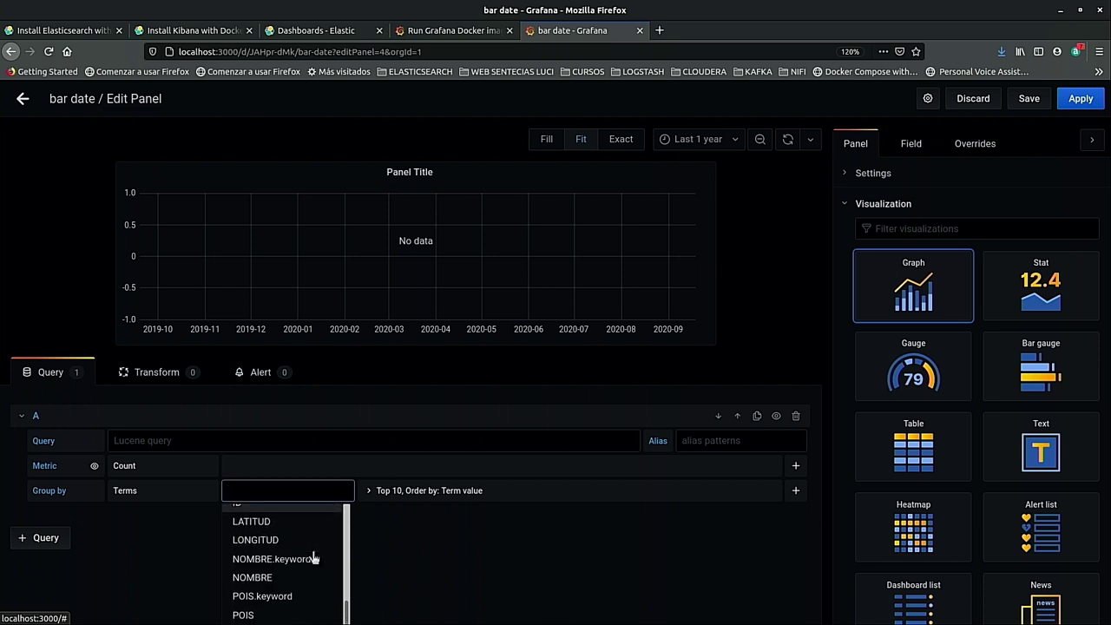
{"action": "left_click", "coordinate": [265, 570]}
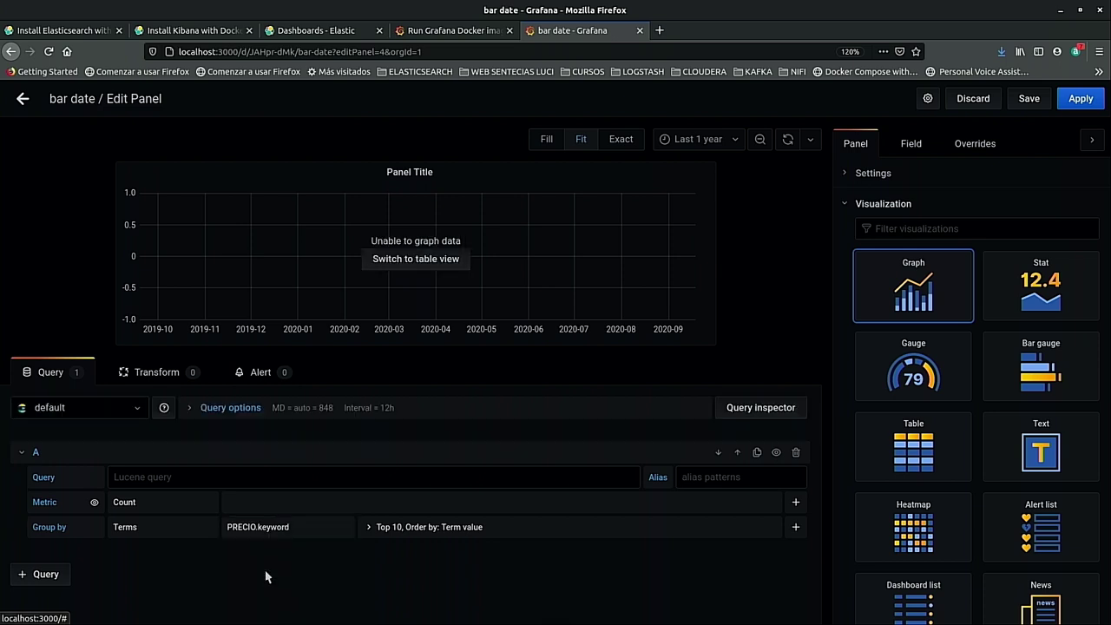
{"action": "left_click", "coordinate": [417, 260]}
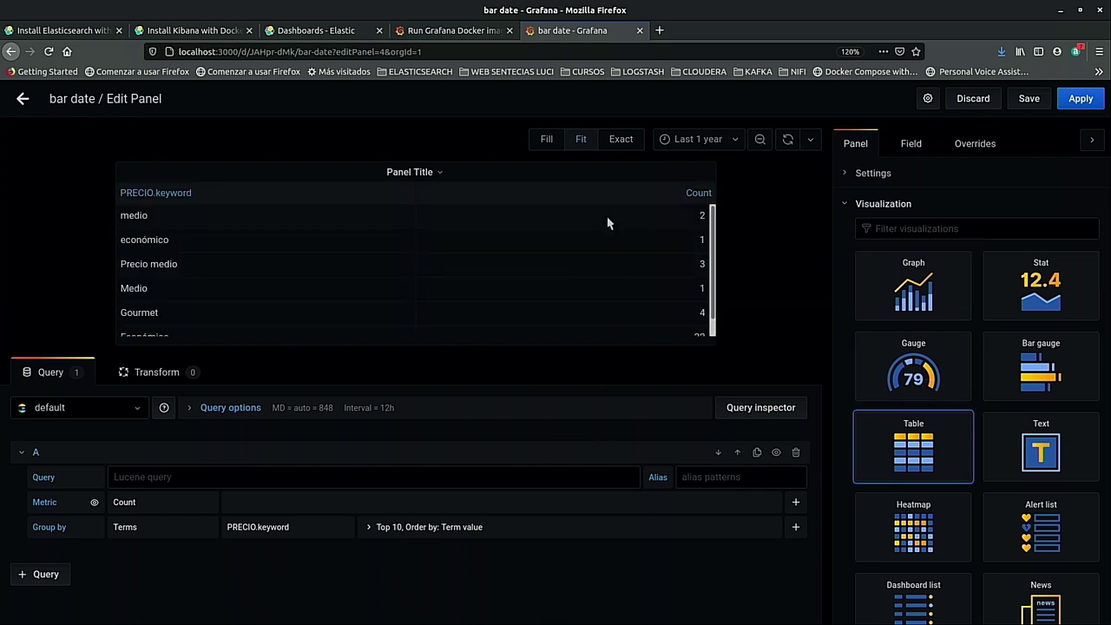